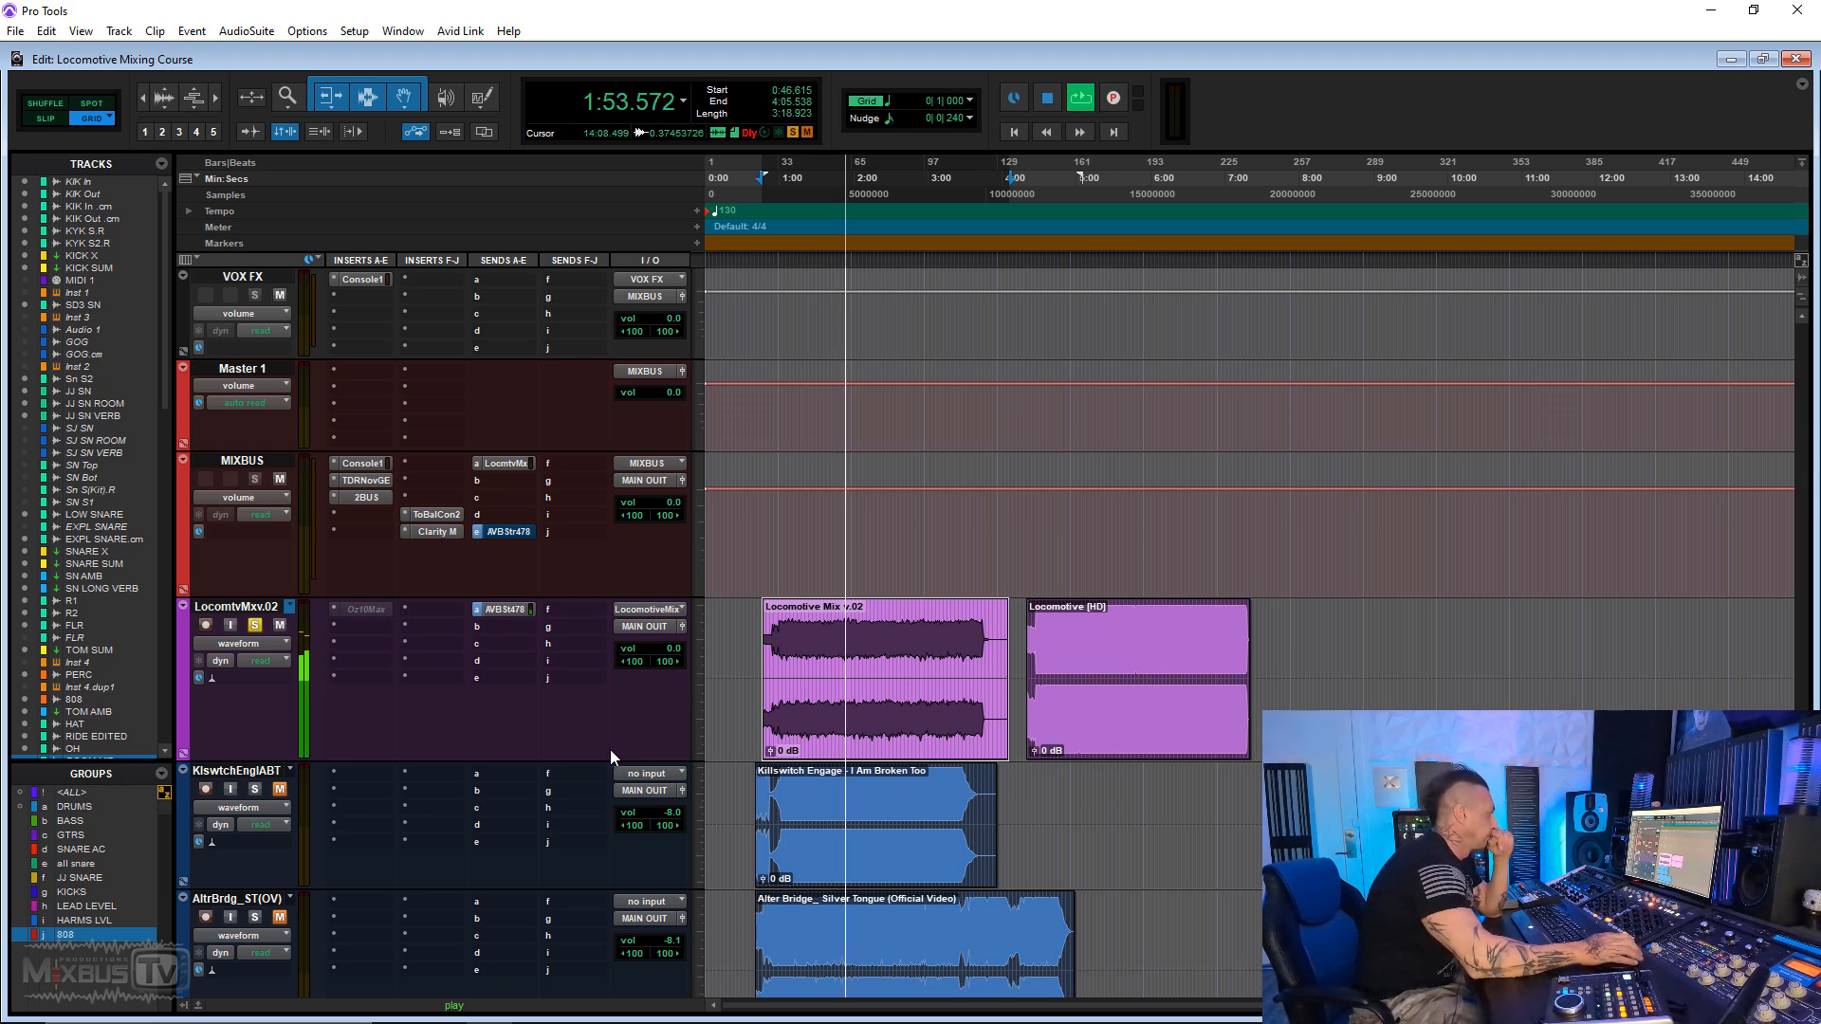
Step: Increase the height of the LocomtvMxv.02 track and stop playback
left_click_drag(589, 759, 583, 851)
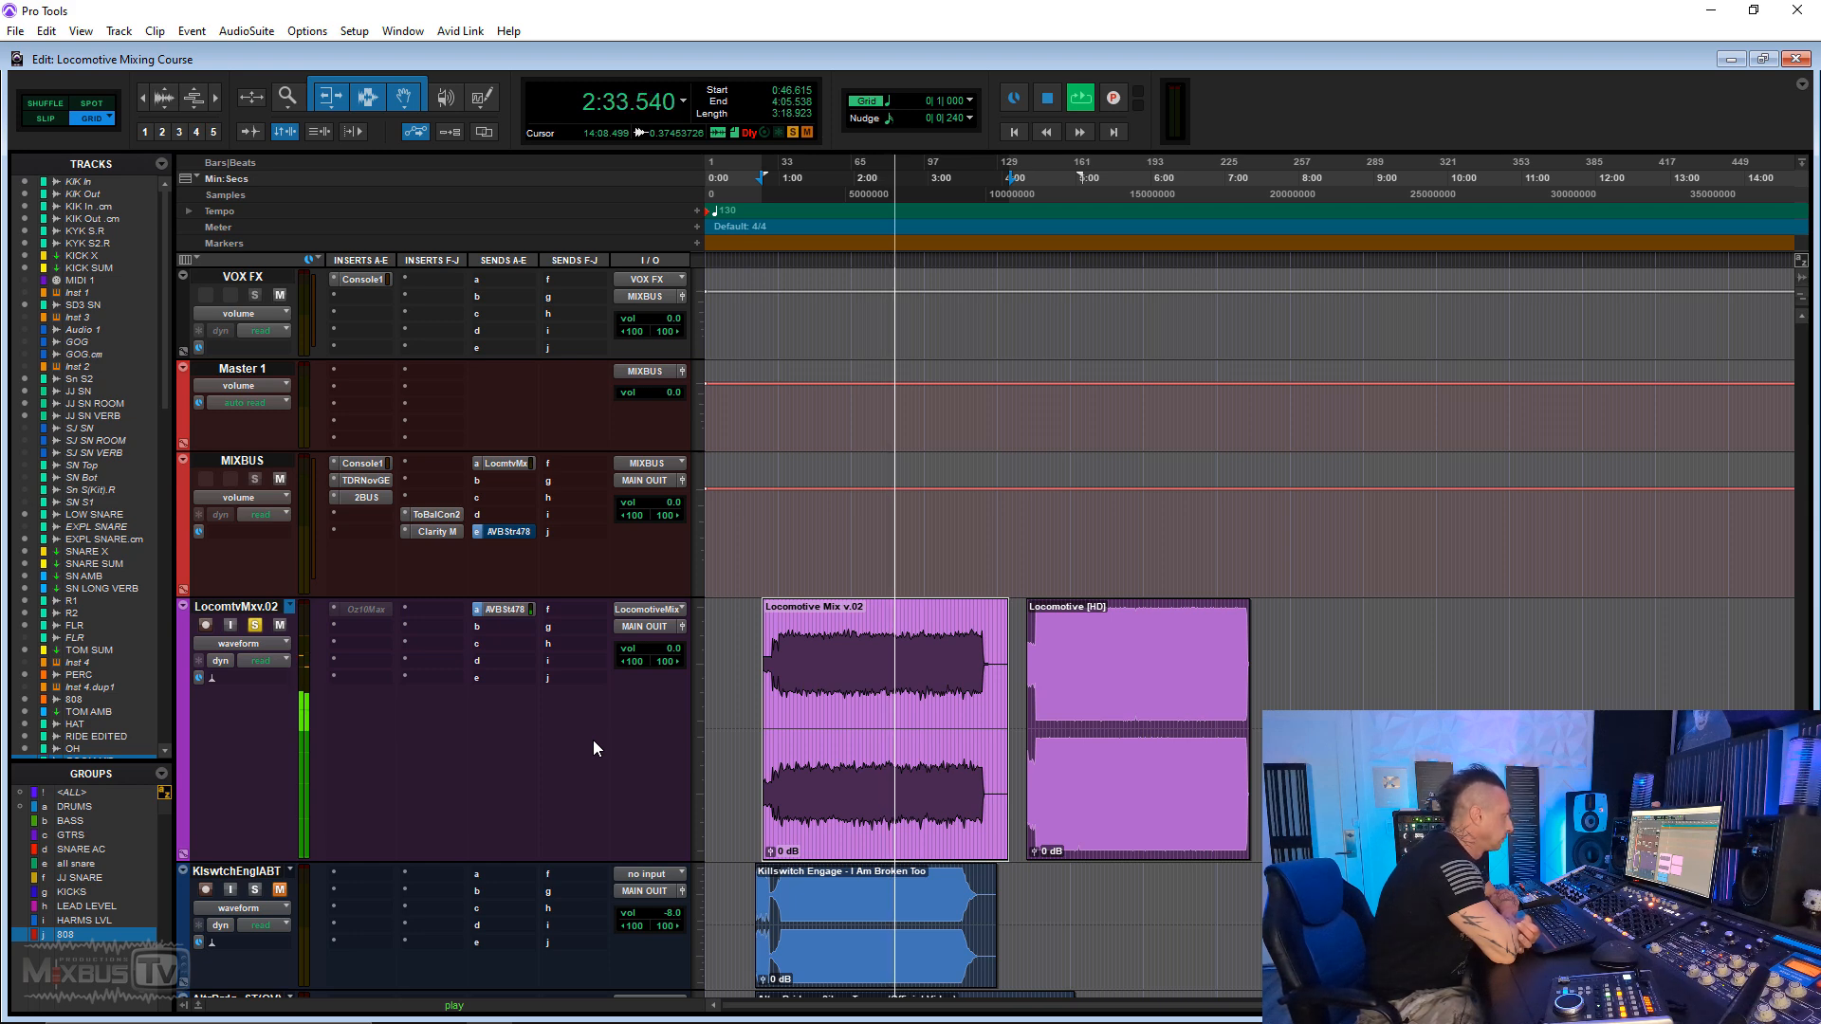
key("space")
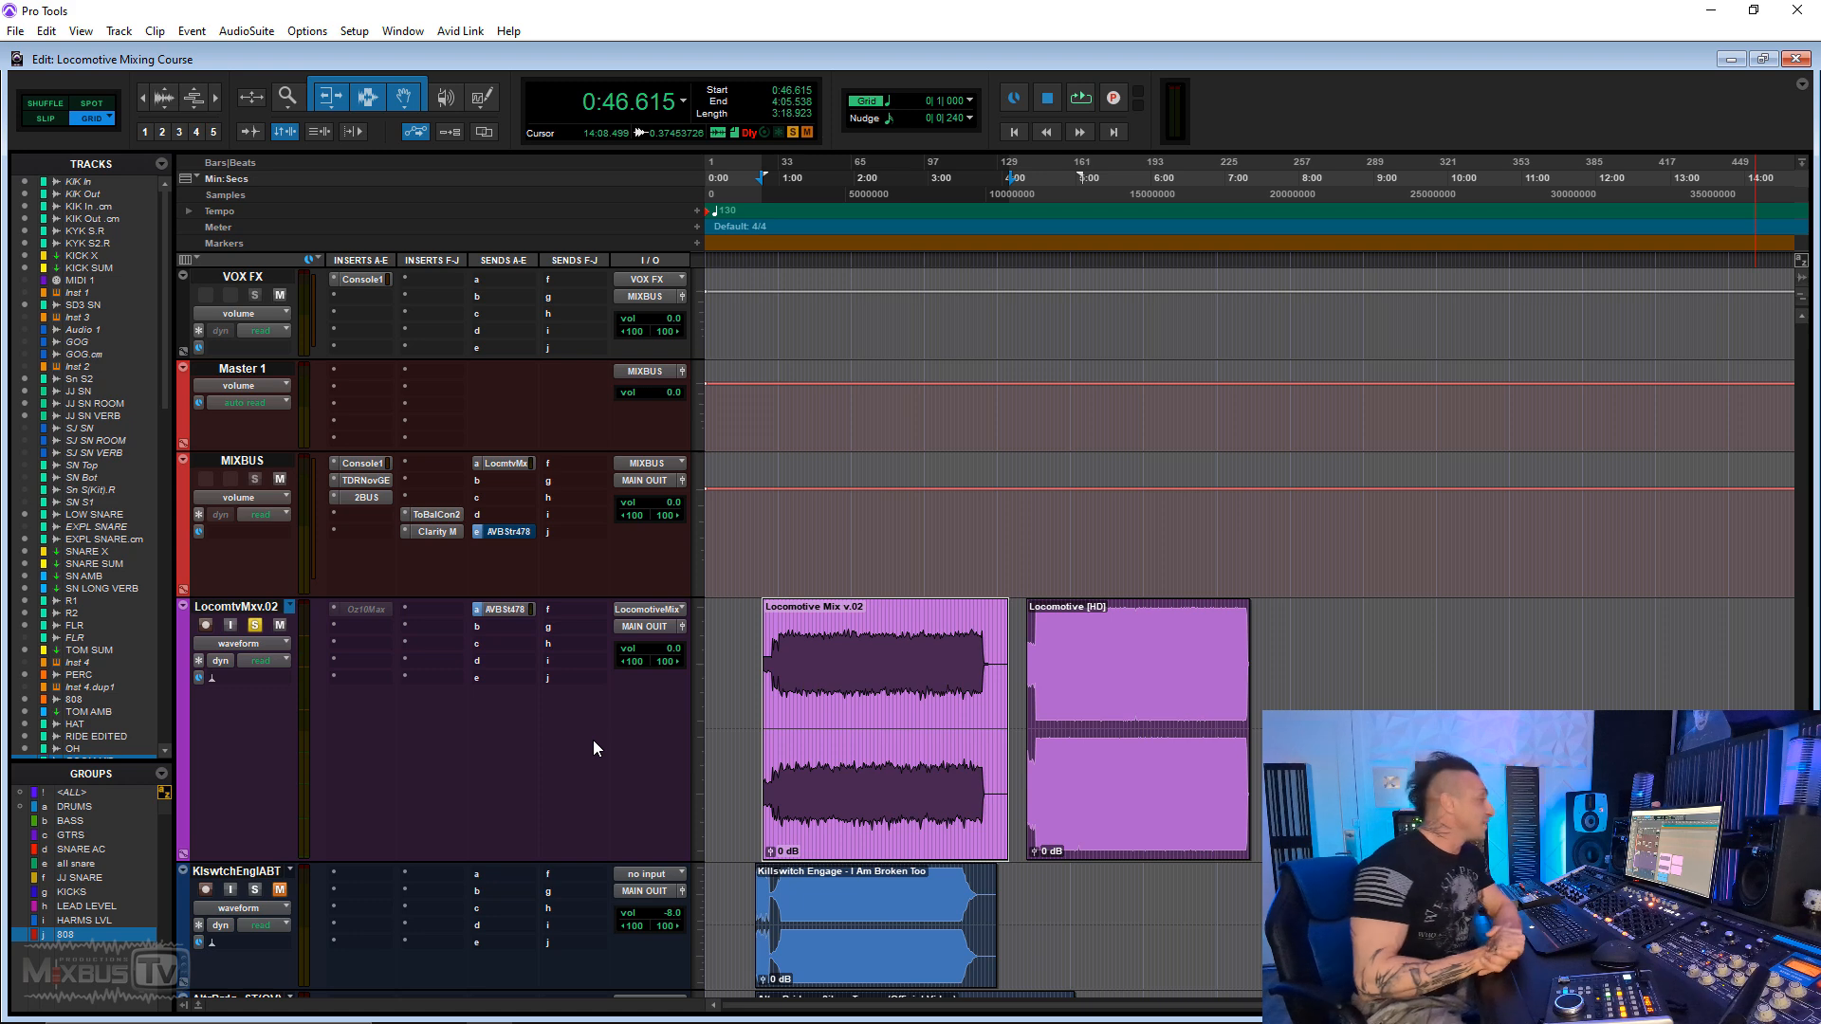
Step: Compare the Locomotive [HD] and Locomotive Mix v.02 clips, selecting the mix's waveform from 1:15.692 to 3:39.230
left_click(862, 723)
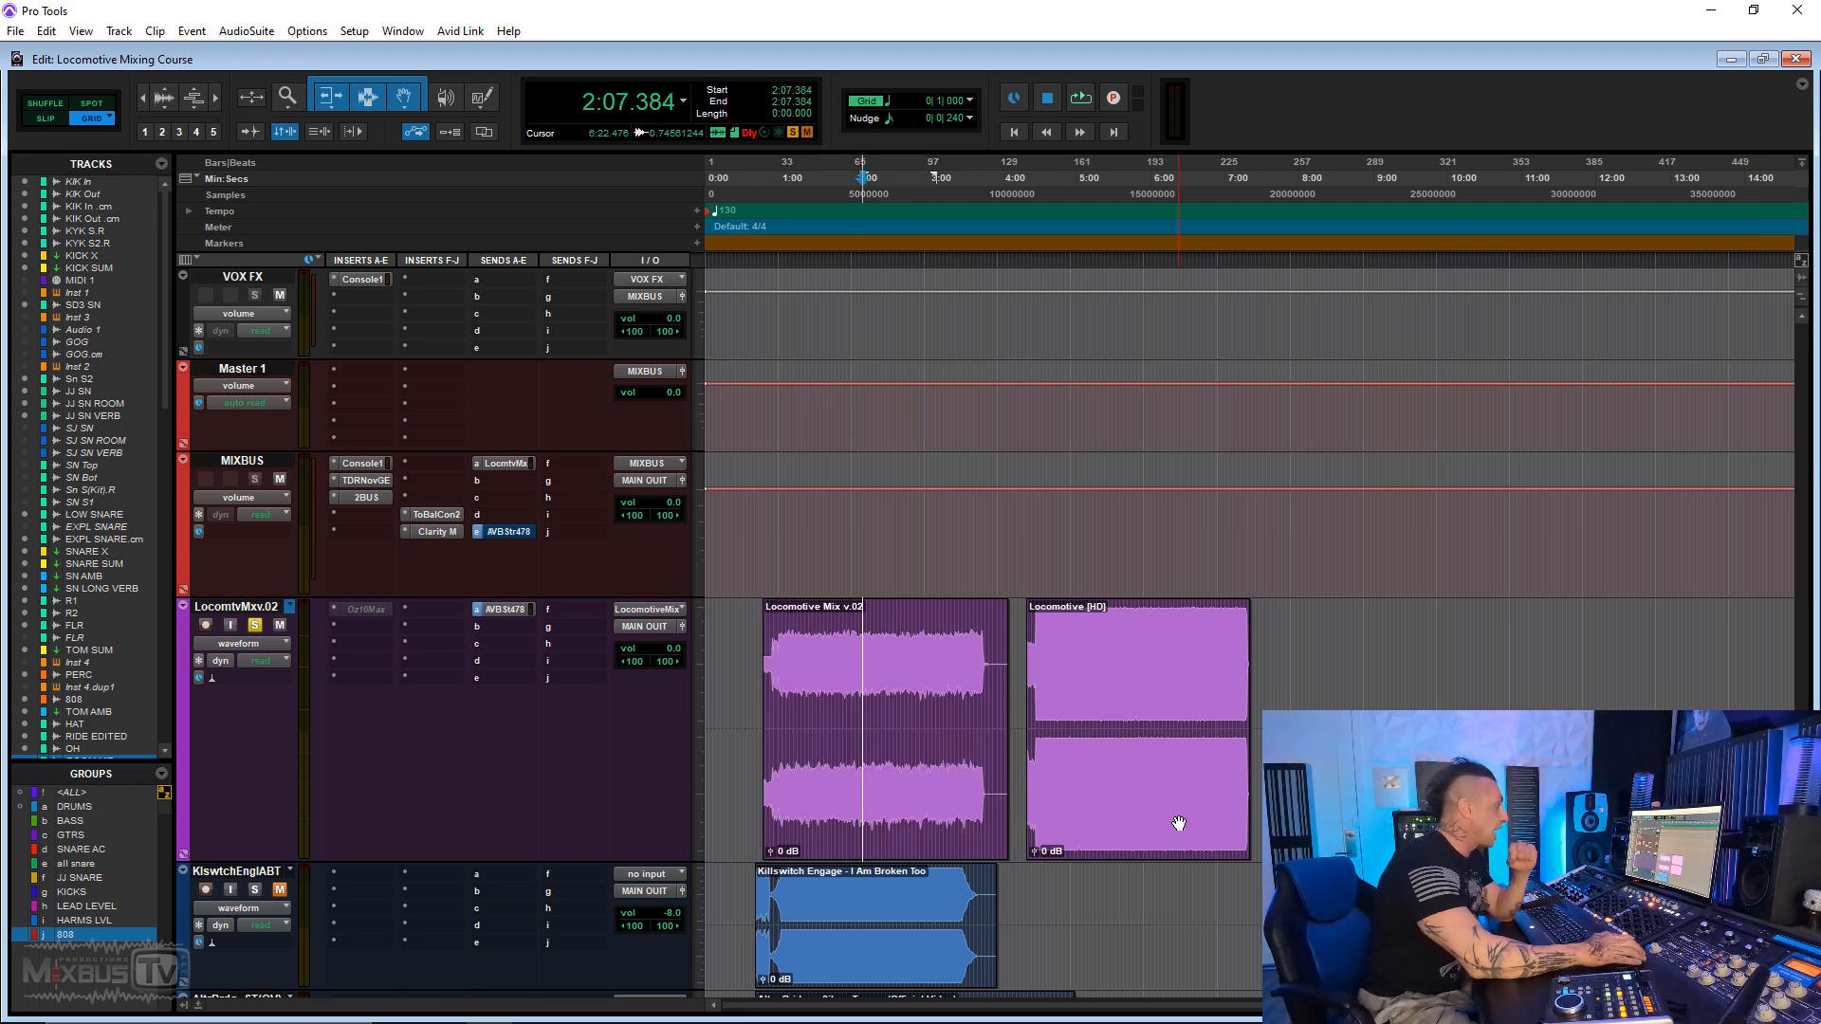
double_click(1178, 760)
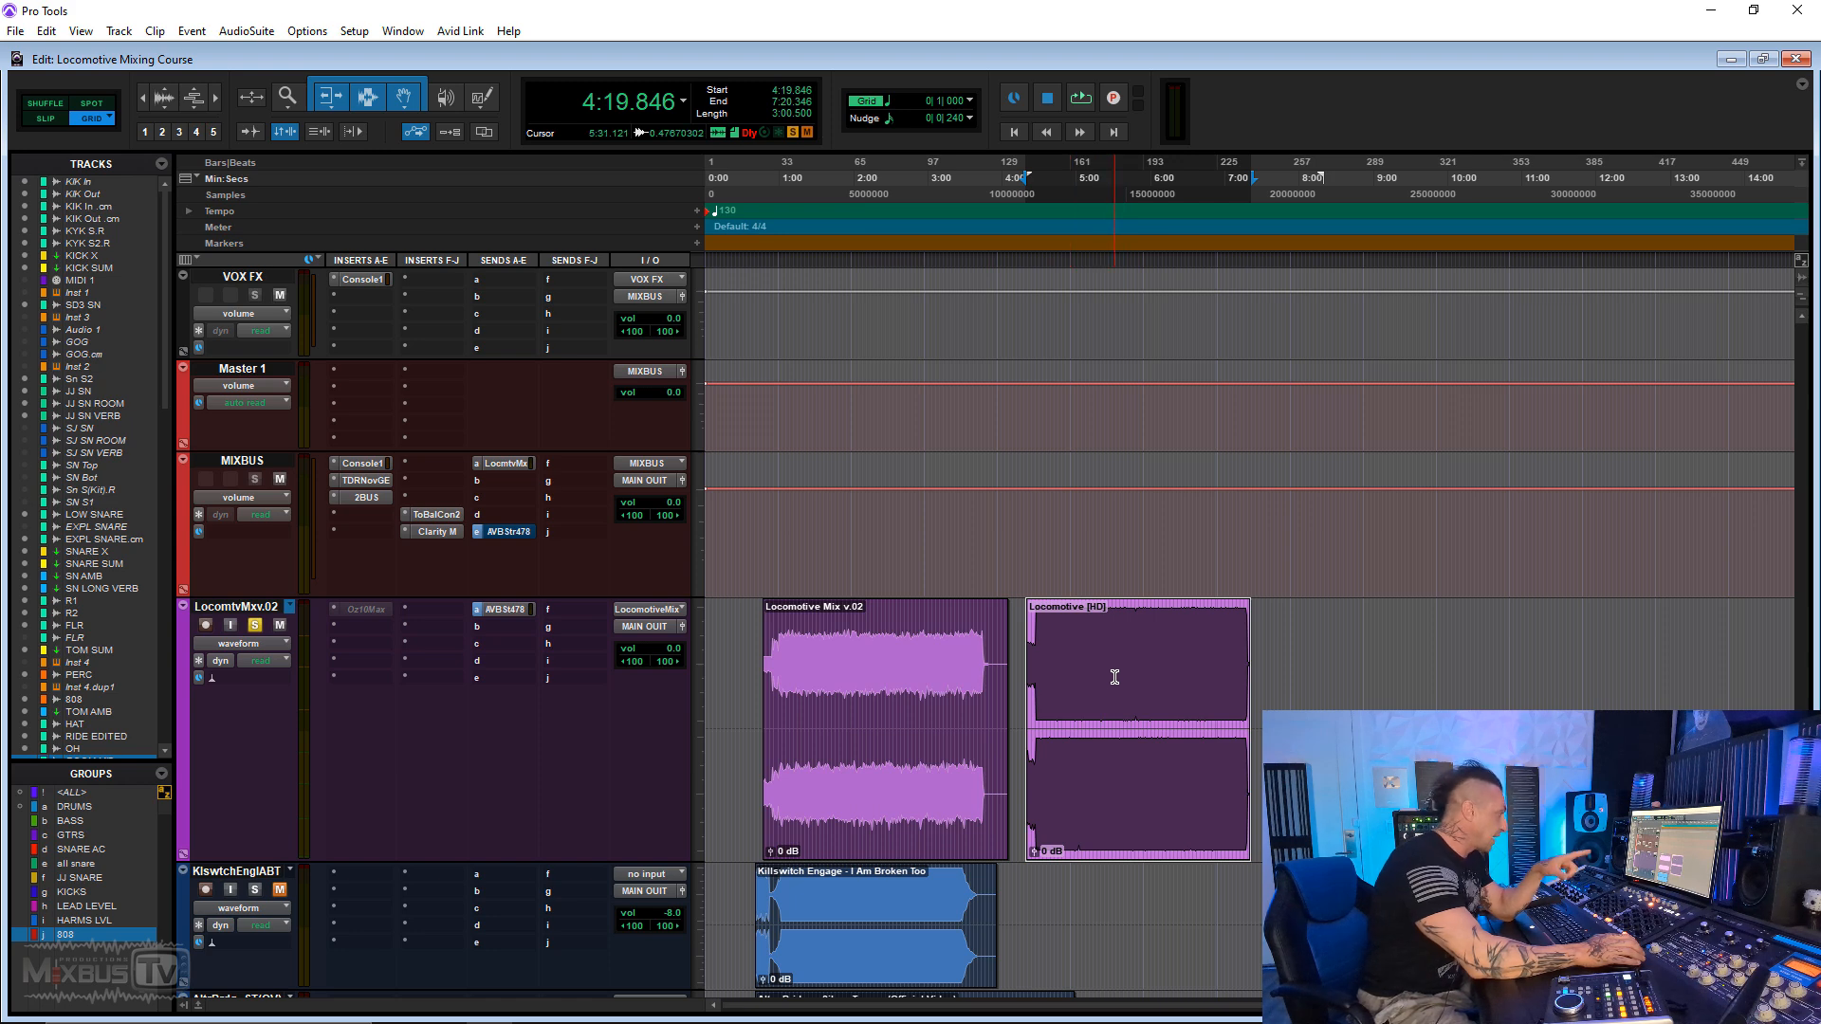
double_click(864, 654)
key("alt+f")
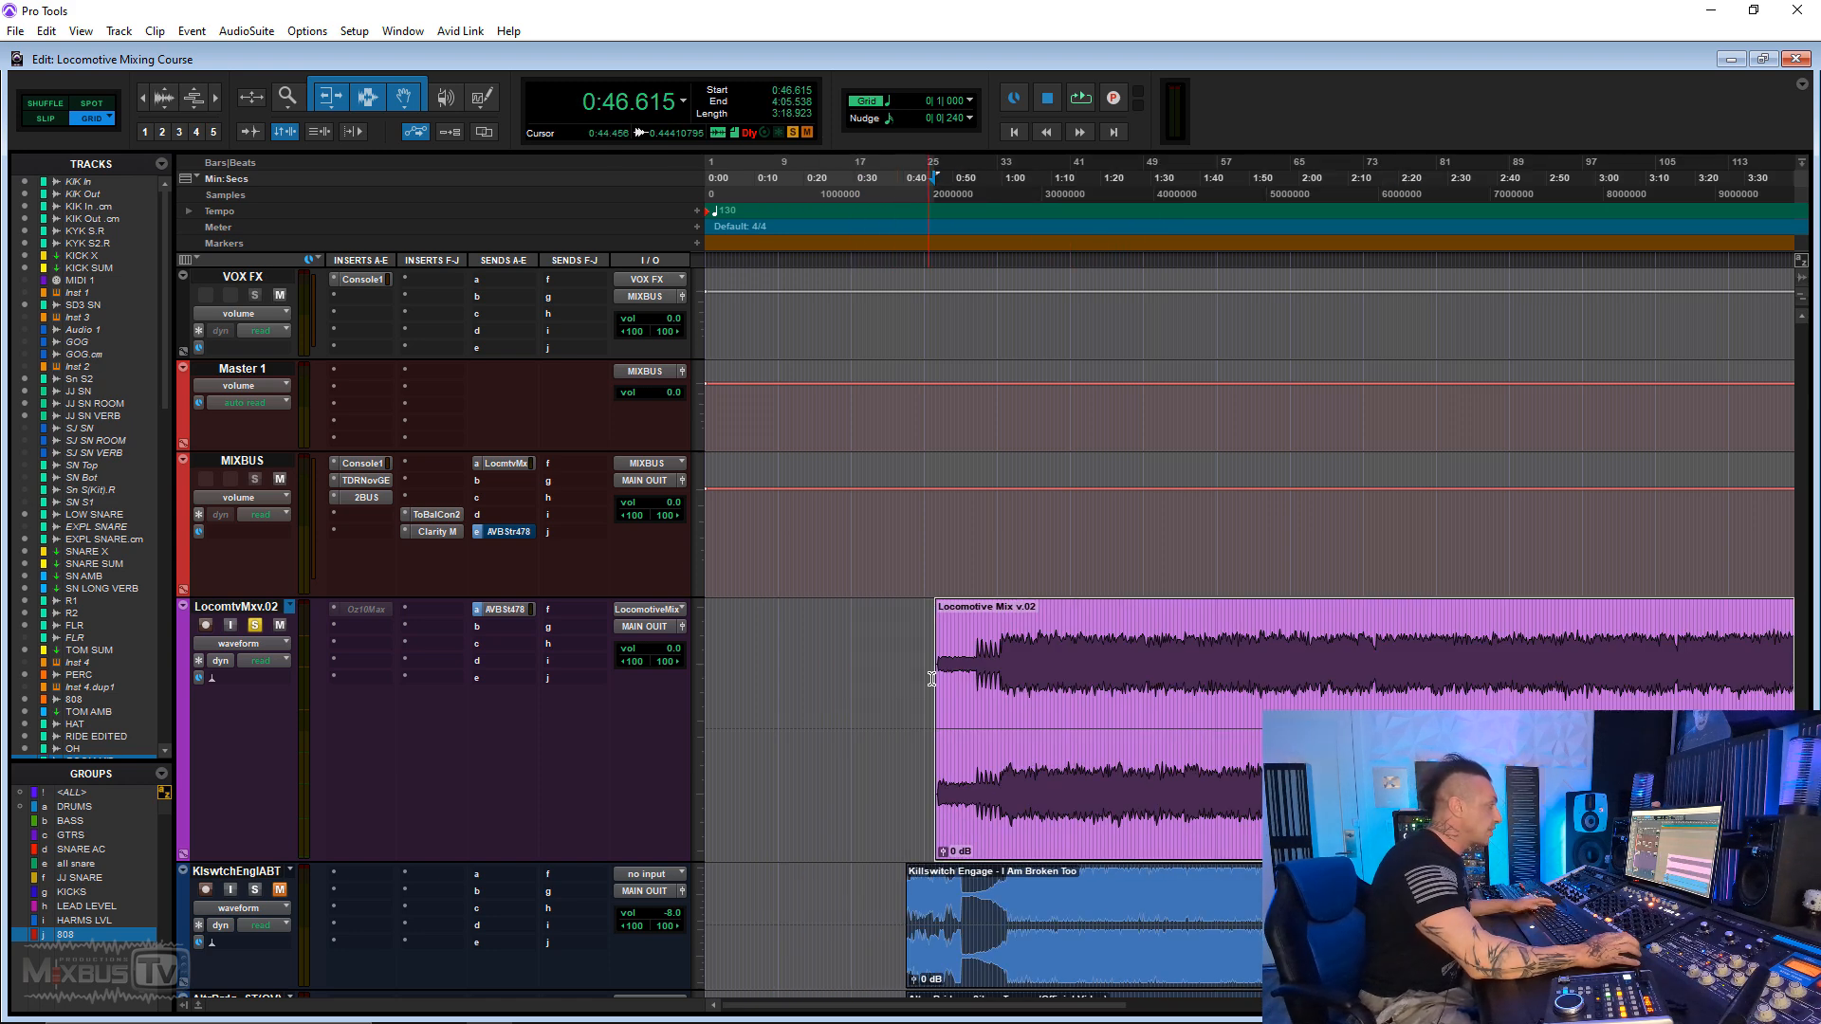
left_click_drag(942, 664, 1653, 706)
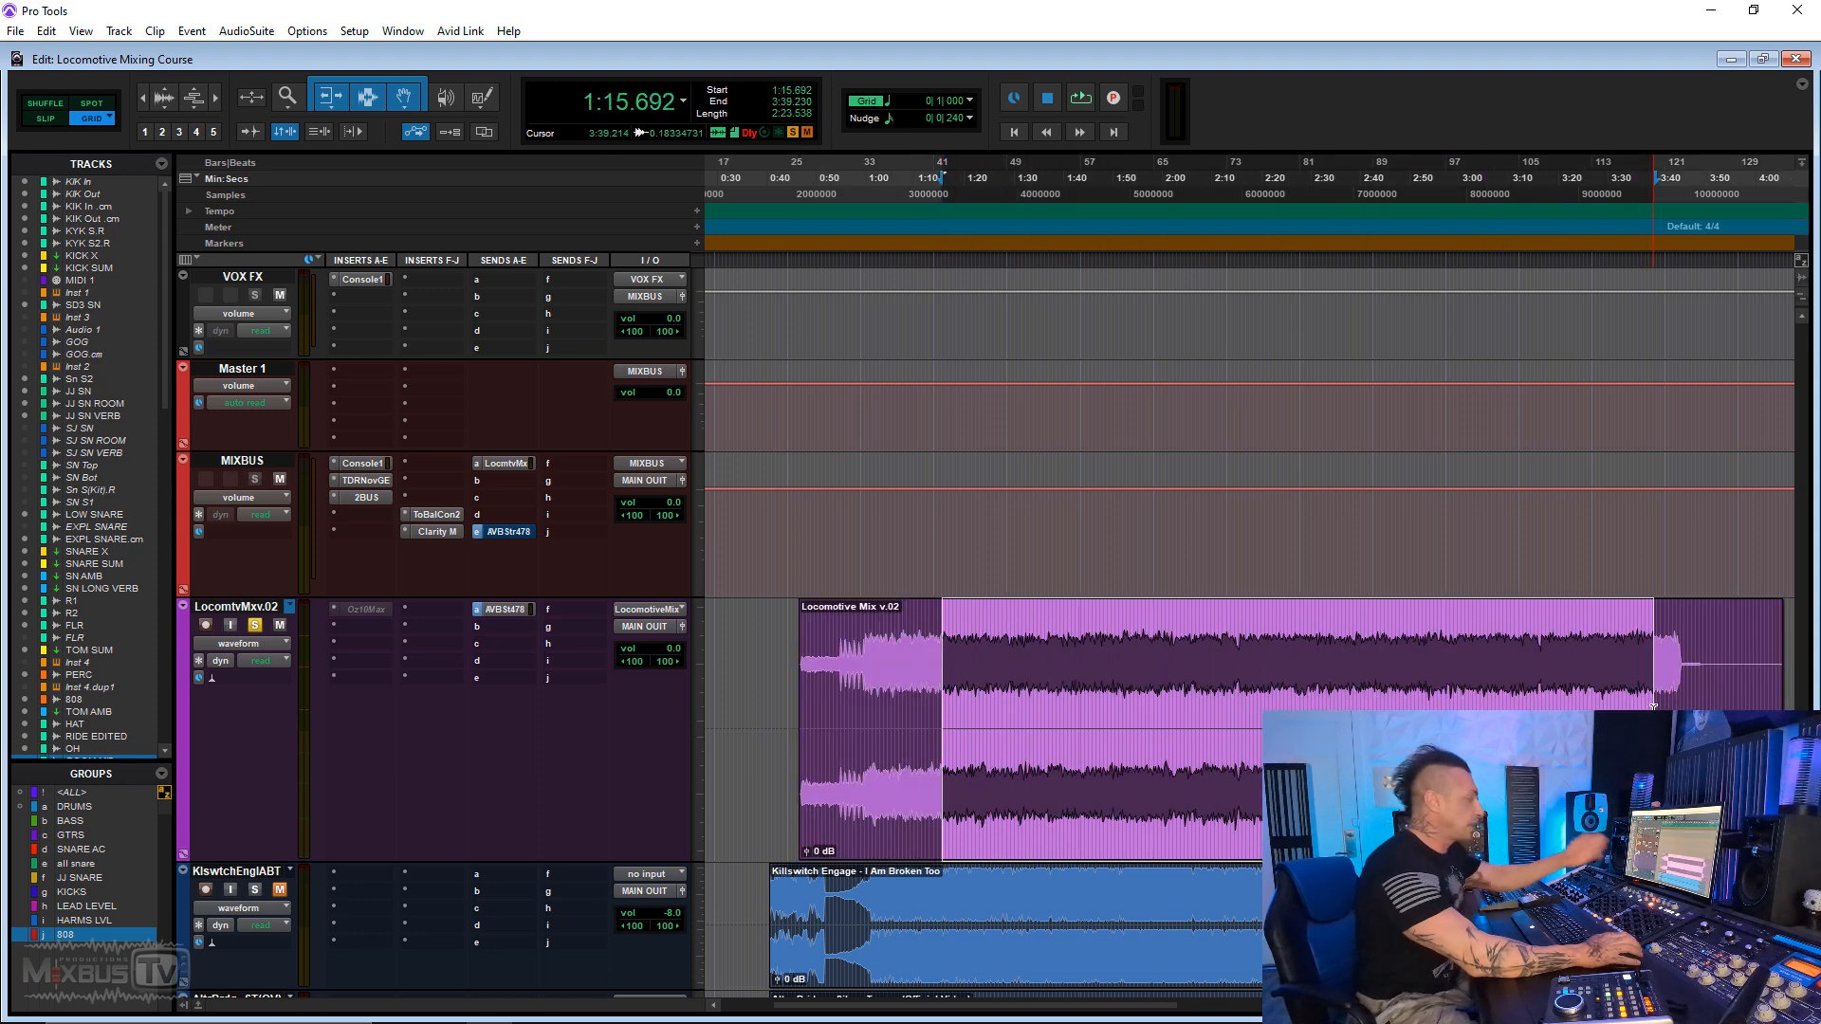
Step: Play the Locomotive [HD] clip from 4:48.923 for comparison, then stop playback
left_click(1201, 664)
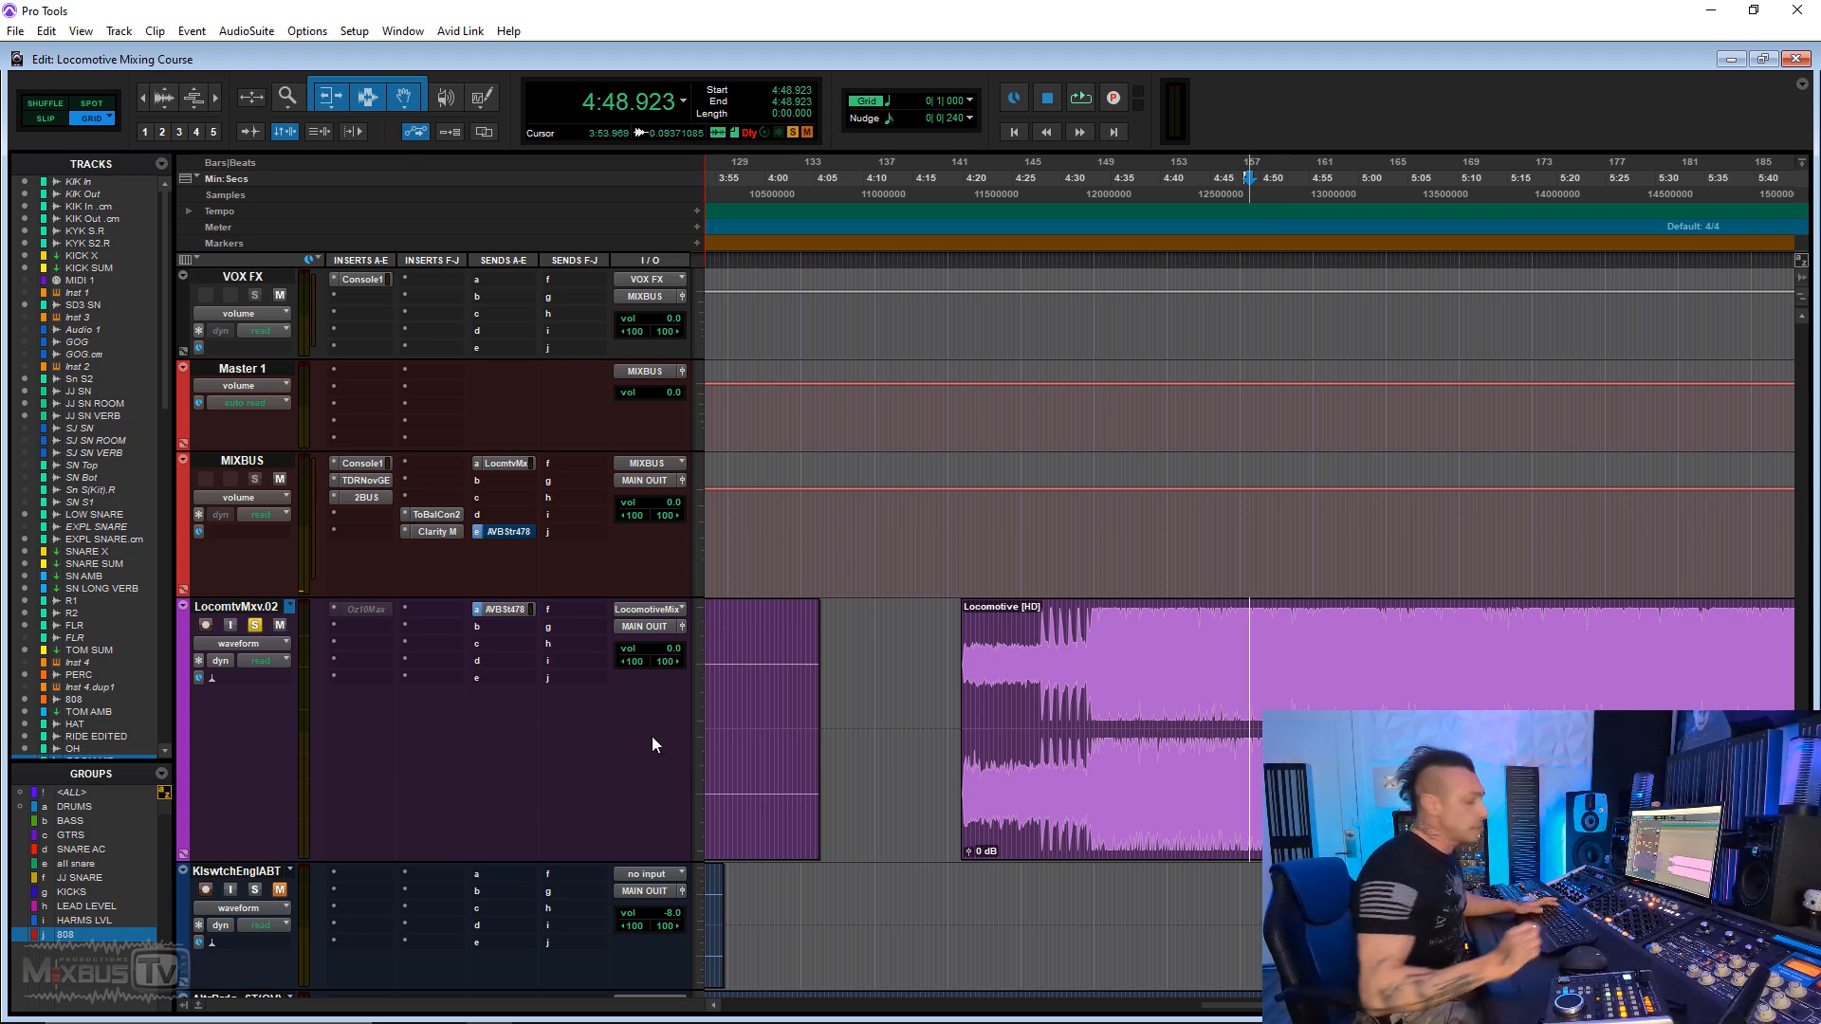
key("space")
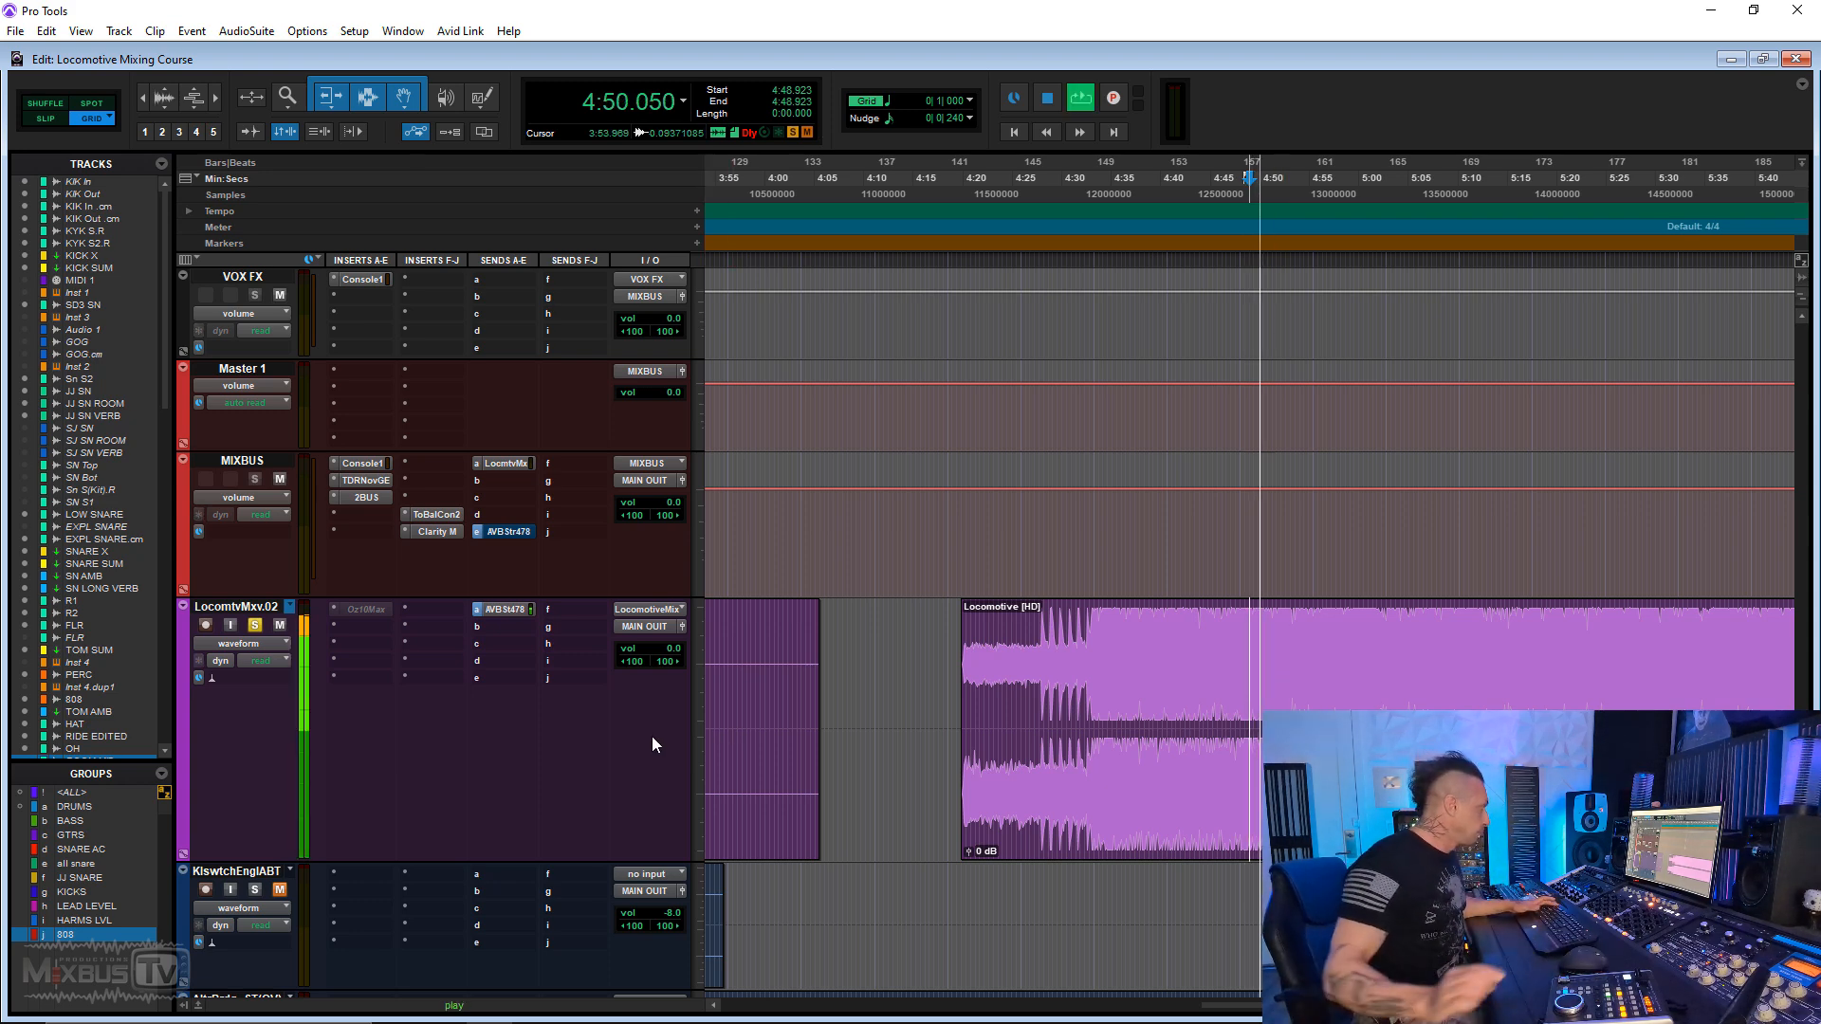
key("ctrl+bracketleft")
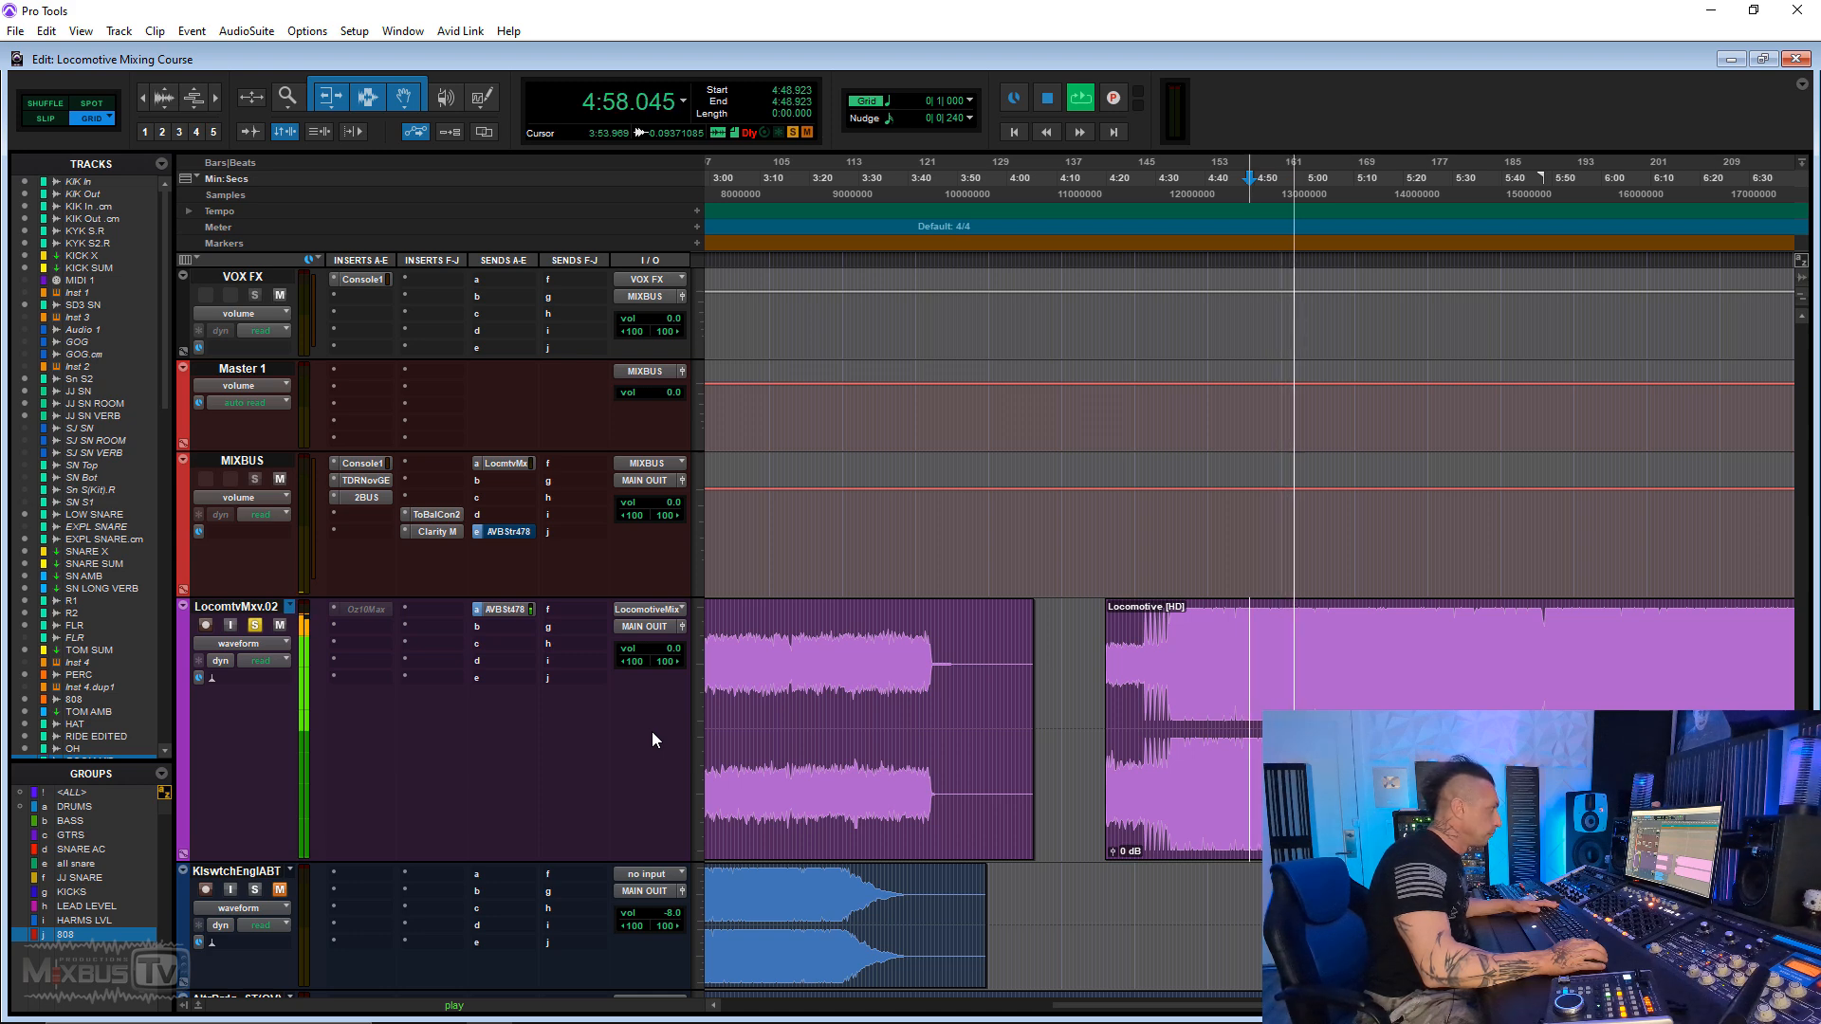
key("ctrl+bracketleft")
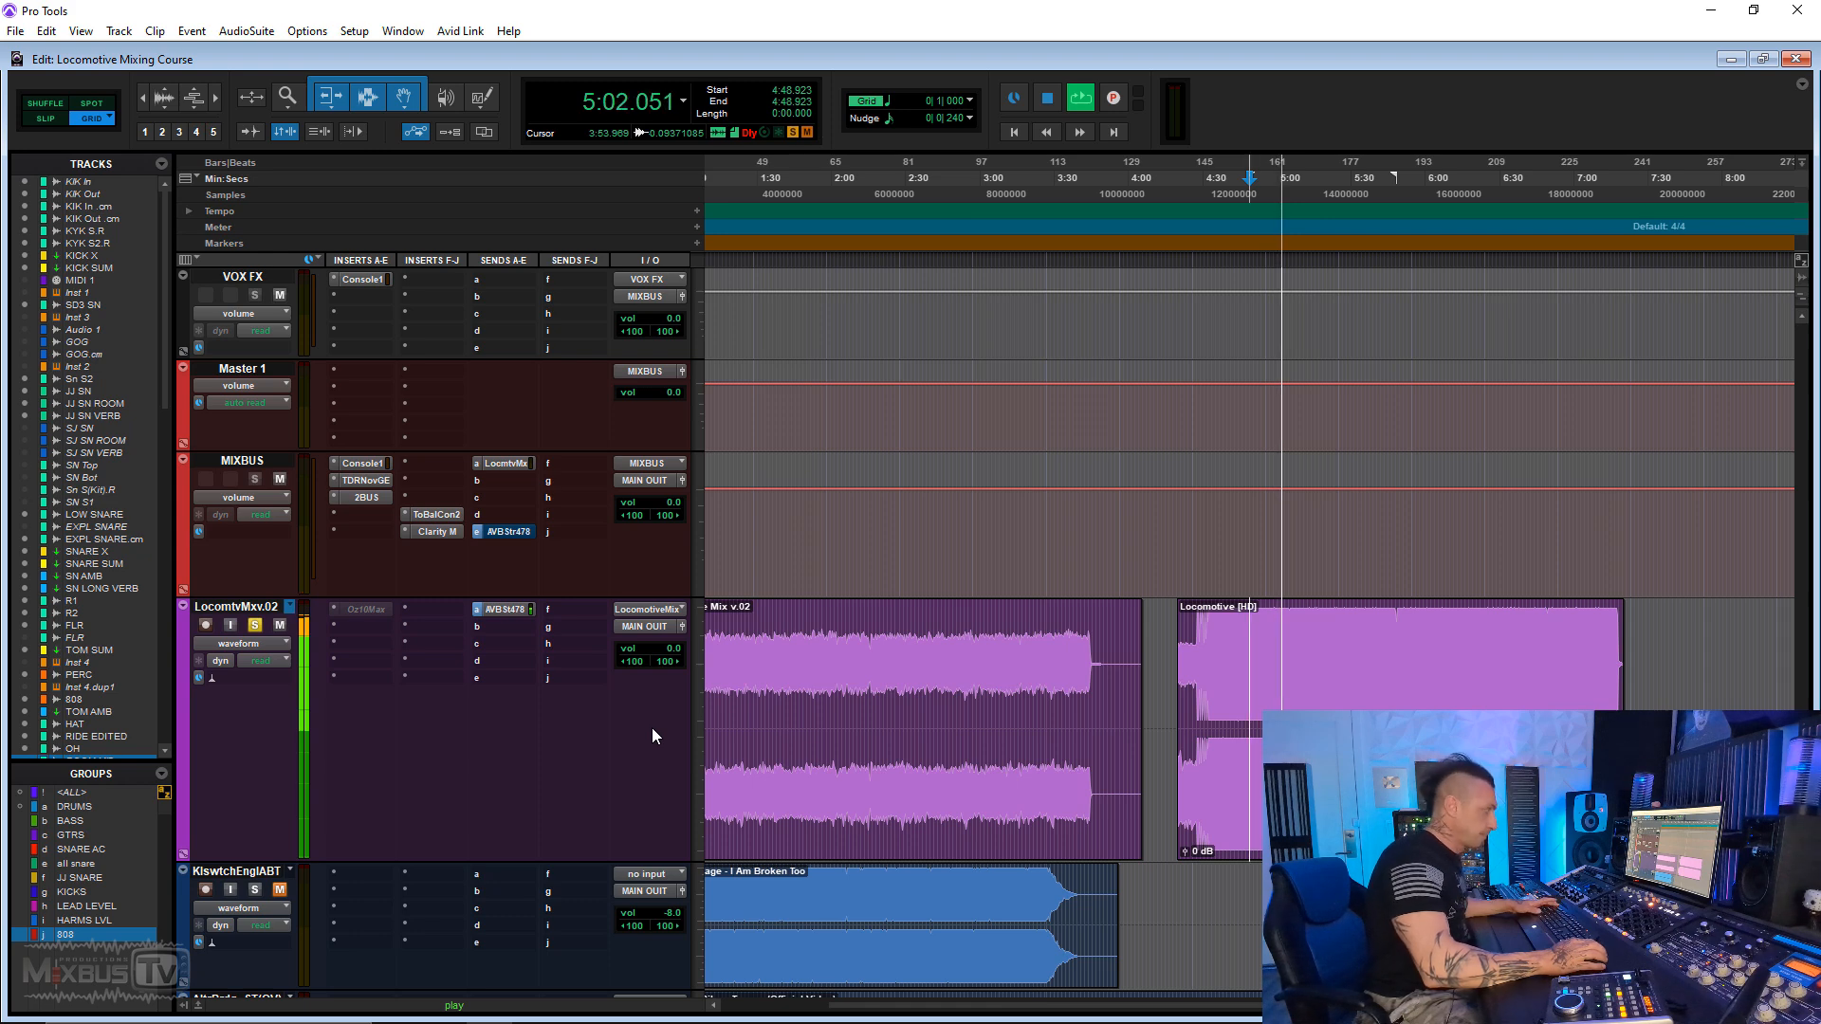
key("space")
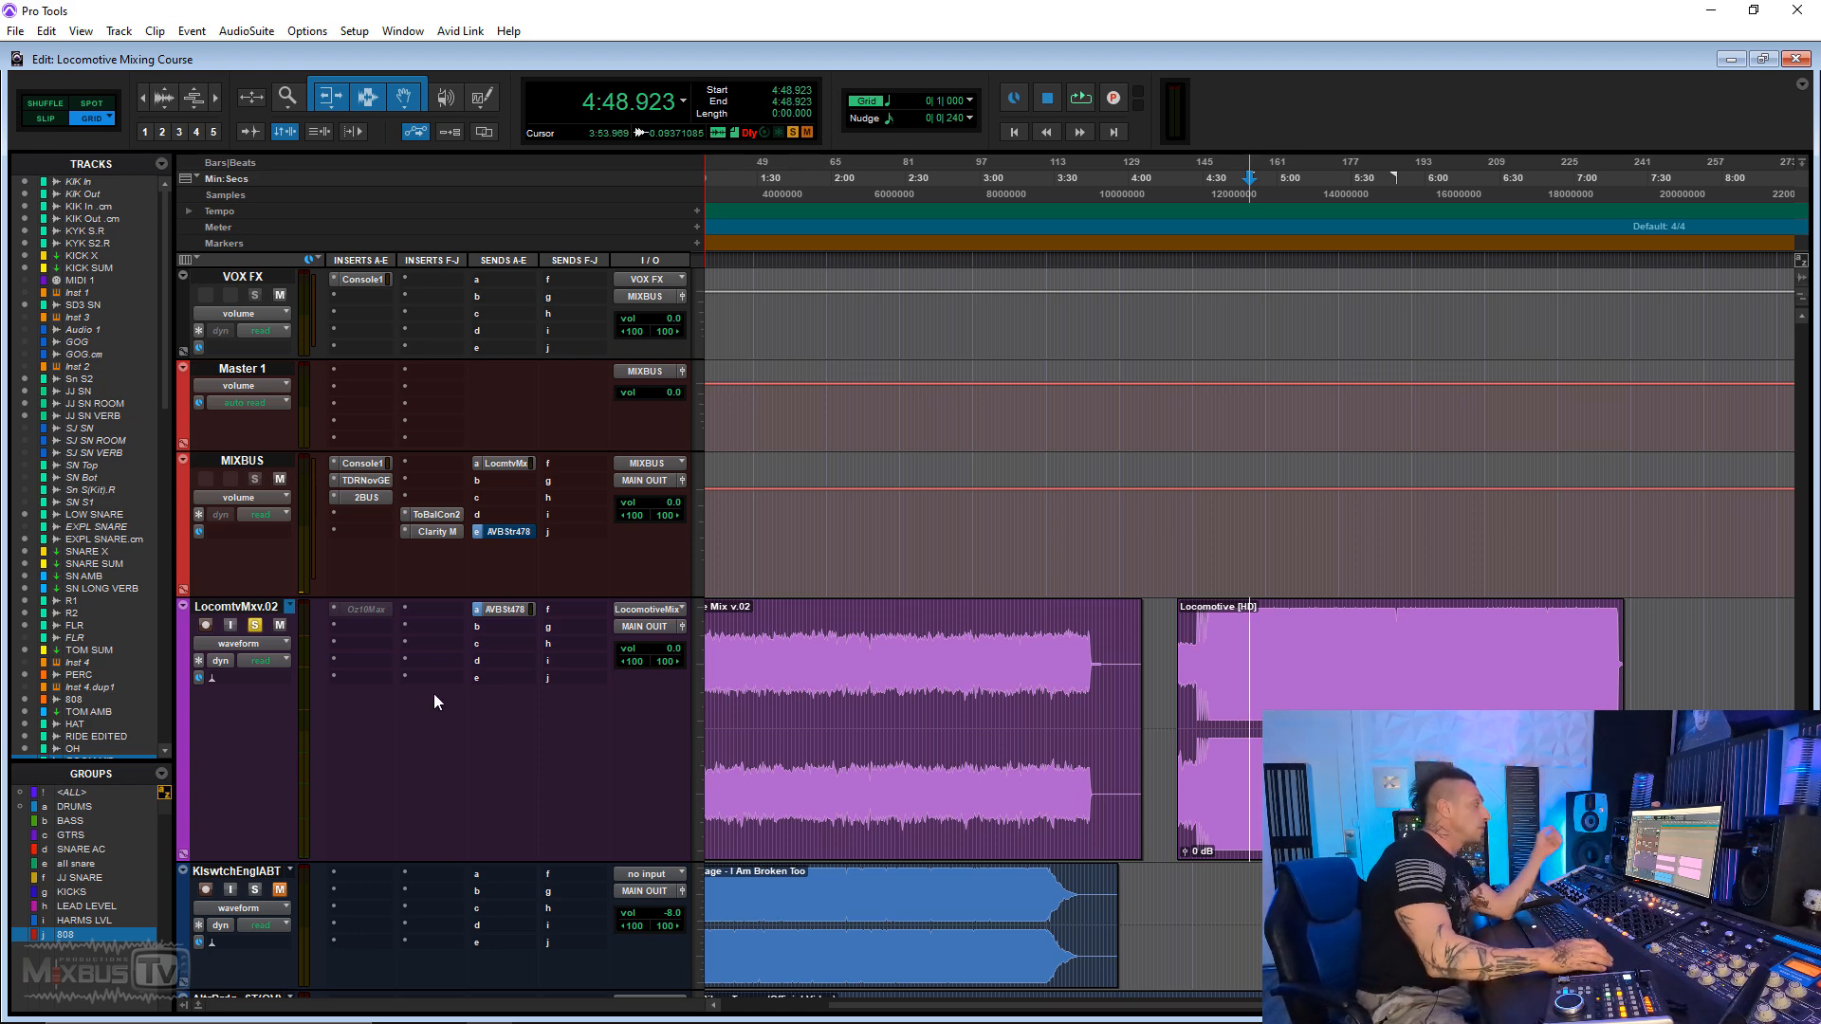
Step: Highlight Locomotive Mix v.02 from 1:45.692 to 3:32.769, then place the edit cursor at 1:29.076 with both clips in view
left_click_drag(795, 676, 1054, 676)
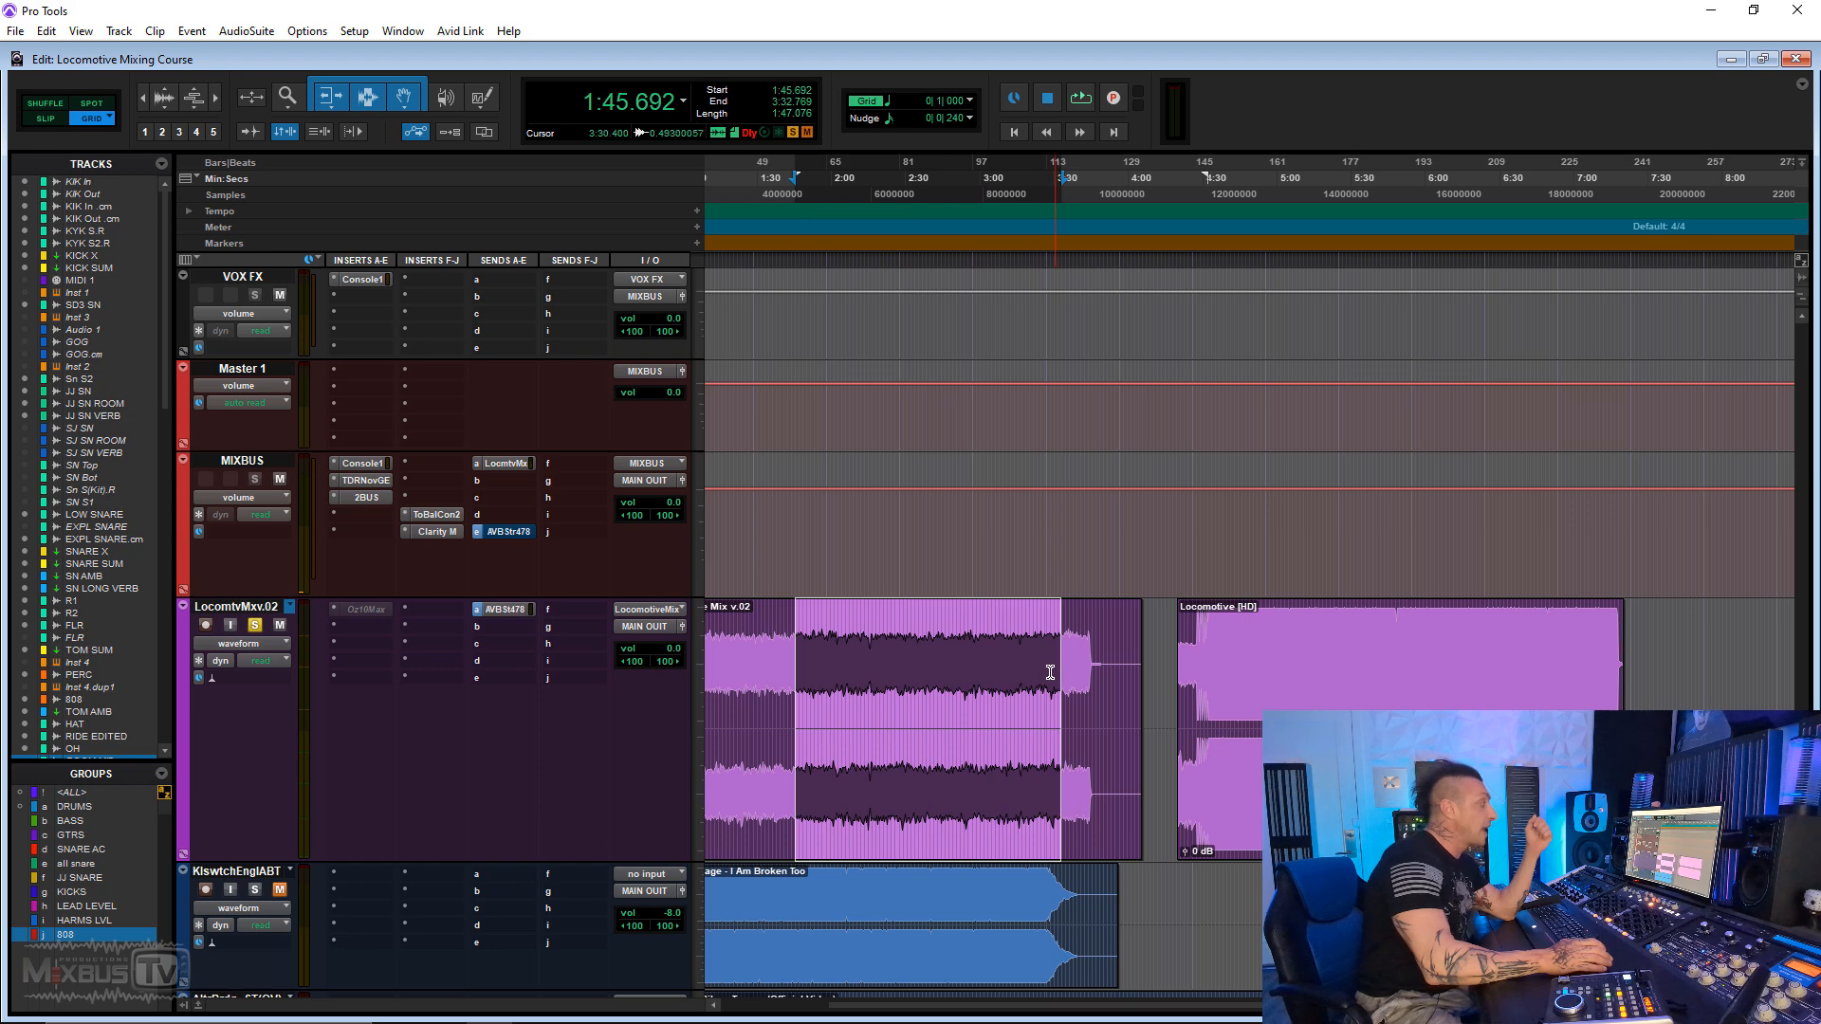
left_click(1050, 670)
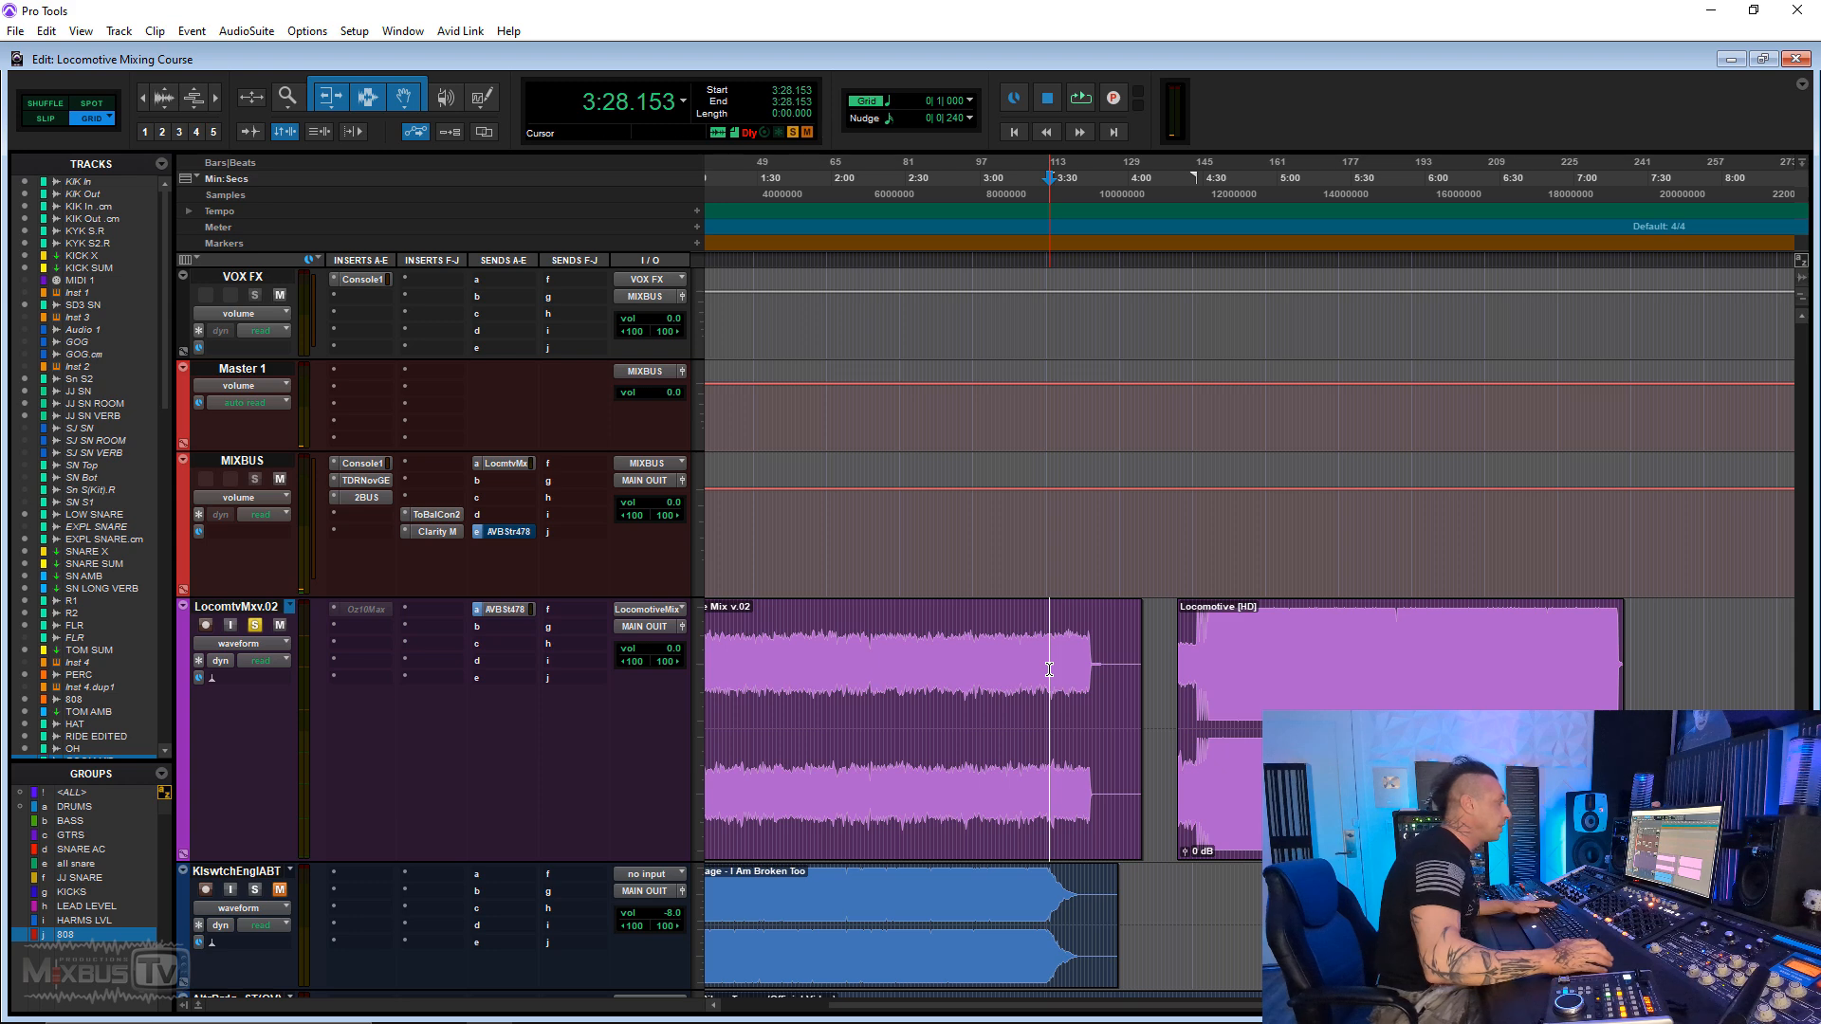
left_click(896, 657)
key("ctrl+[")
key("ctrl+[")
left_click(765, 658)
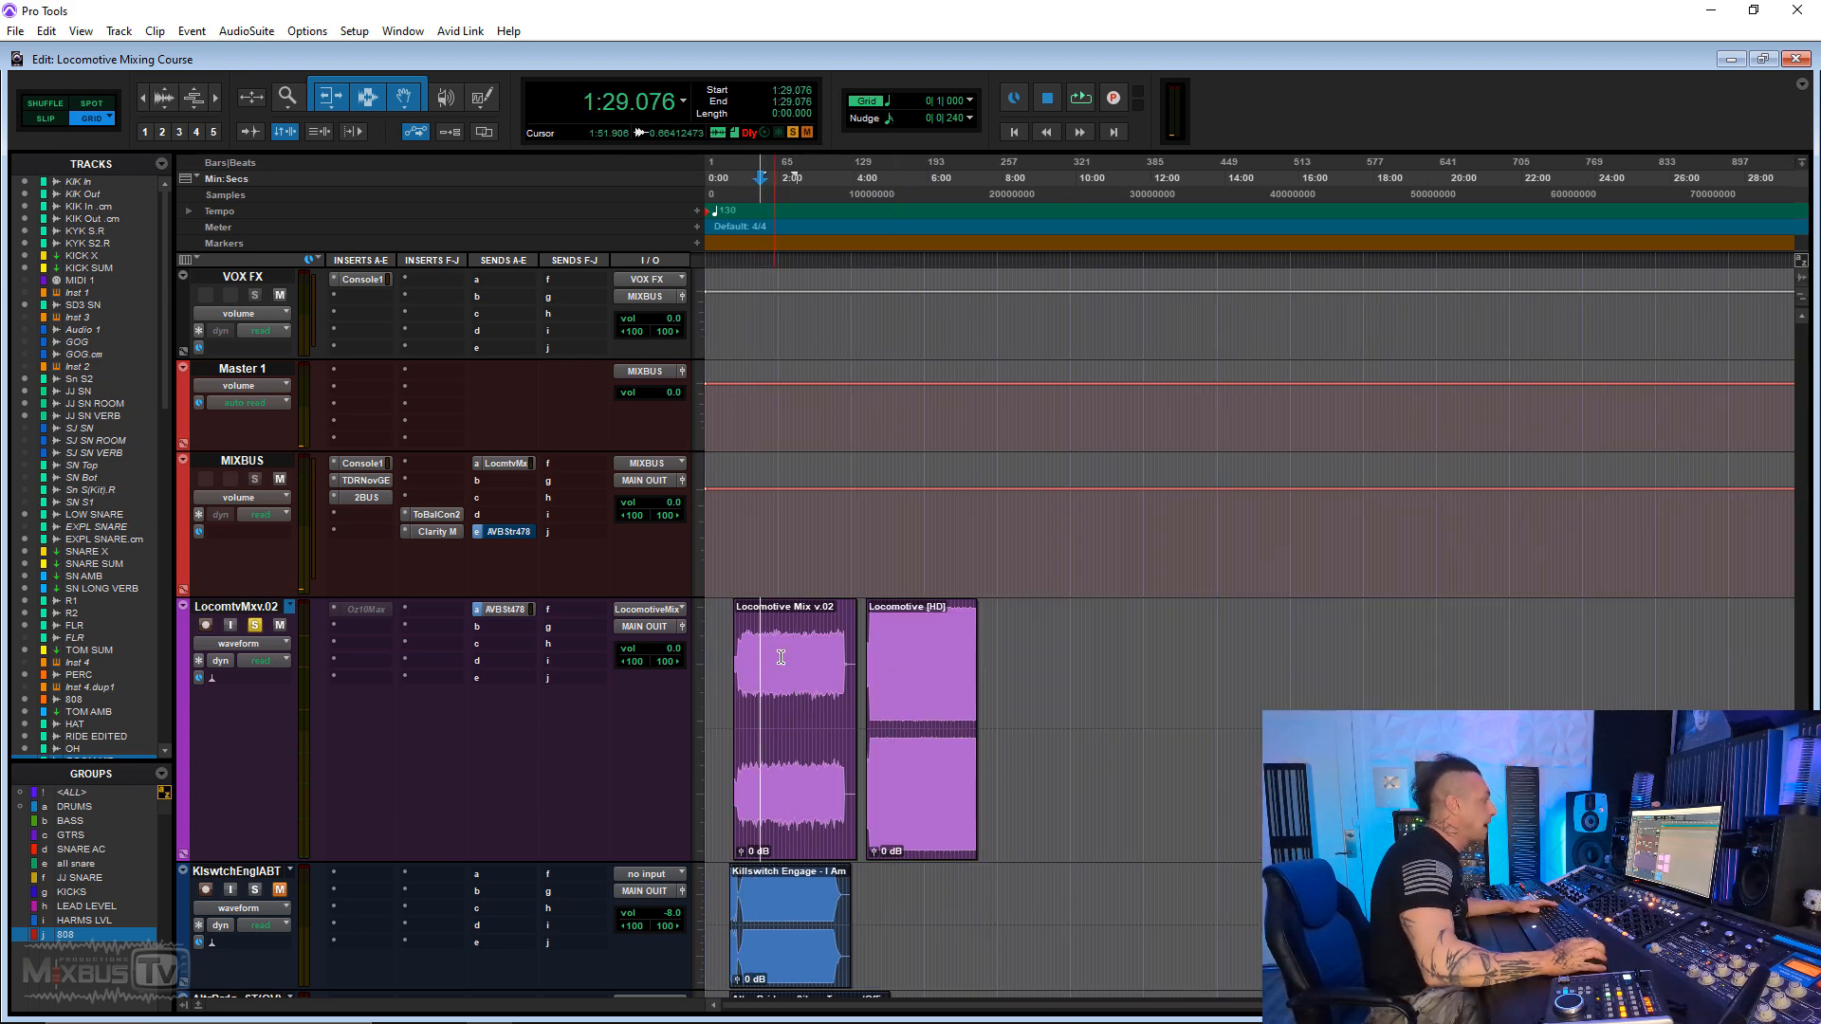
key("ctrl+]")
key("ctrl+]")
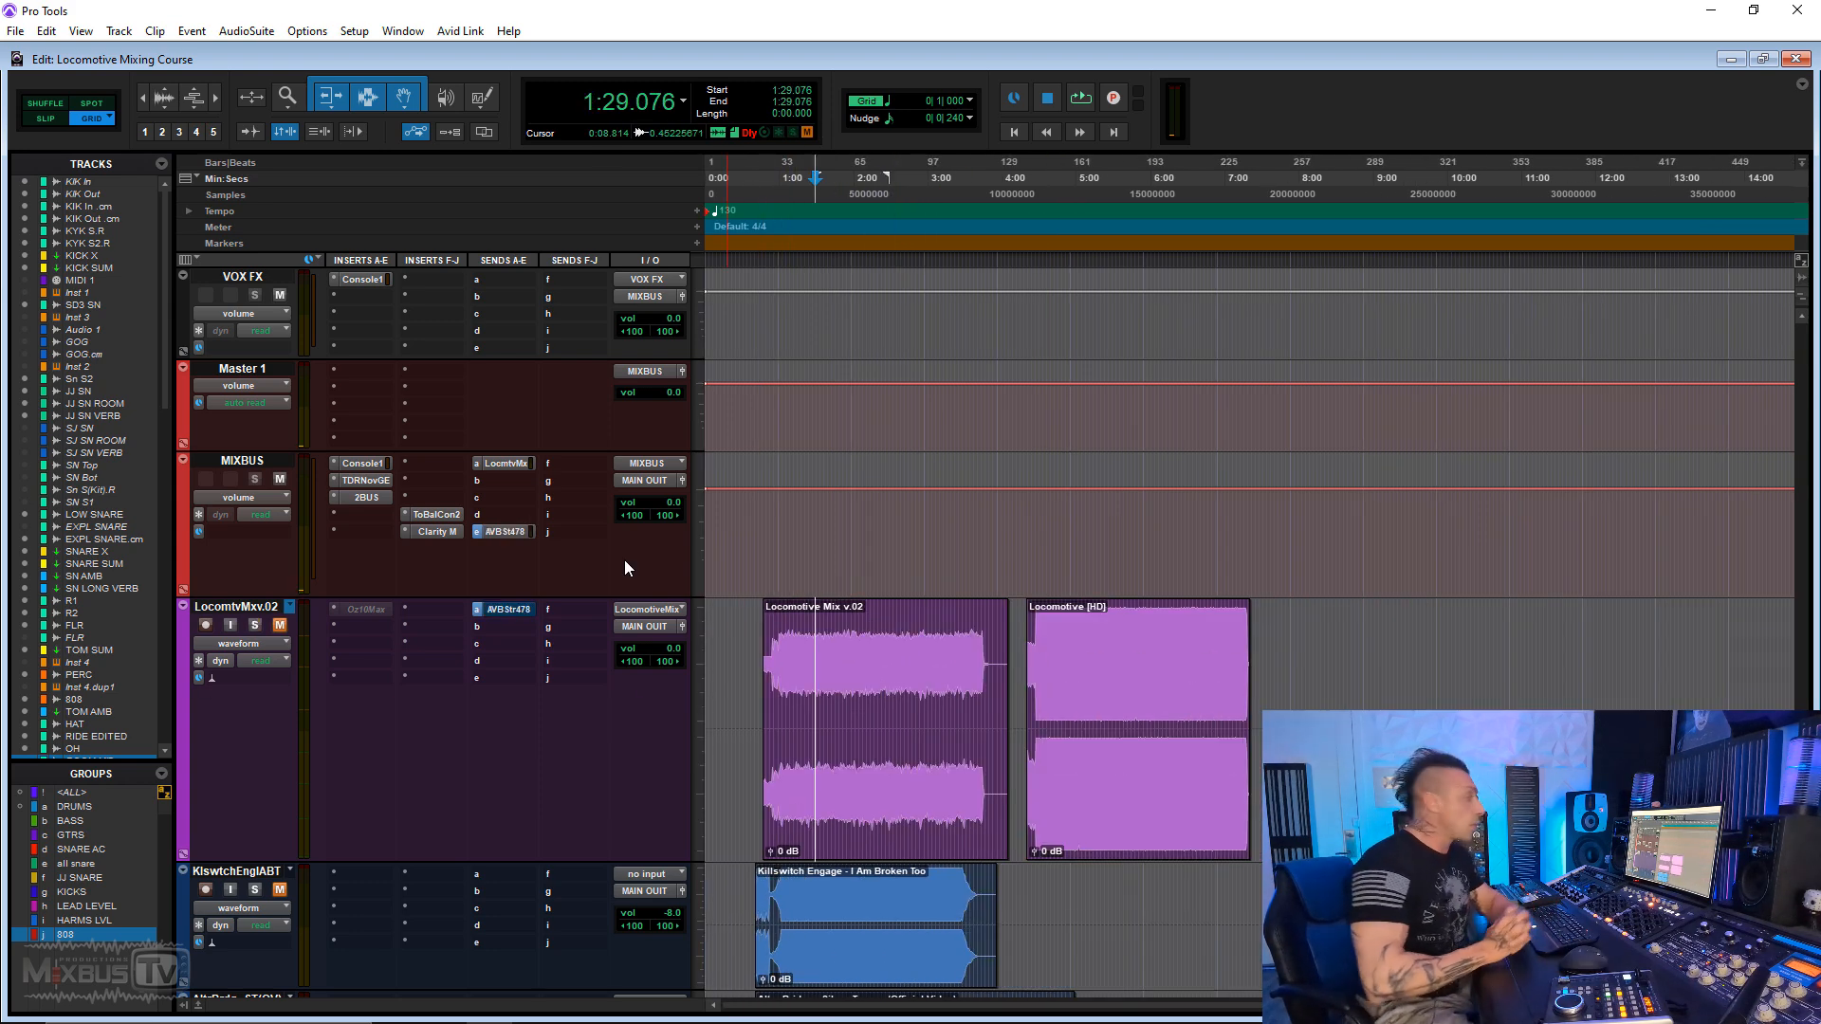
Step: Look through the session's tracks in the Edit window, from the vocal and effects tracks to the kick drums
scroll(588, 673, "down", 15)
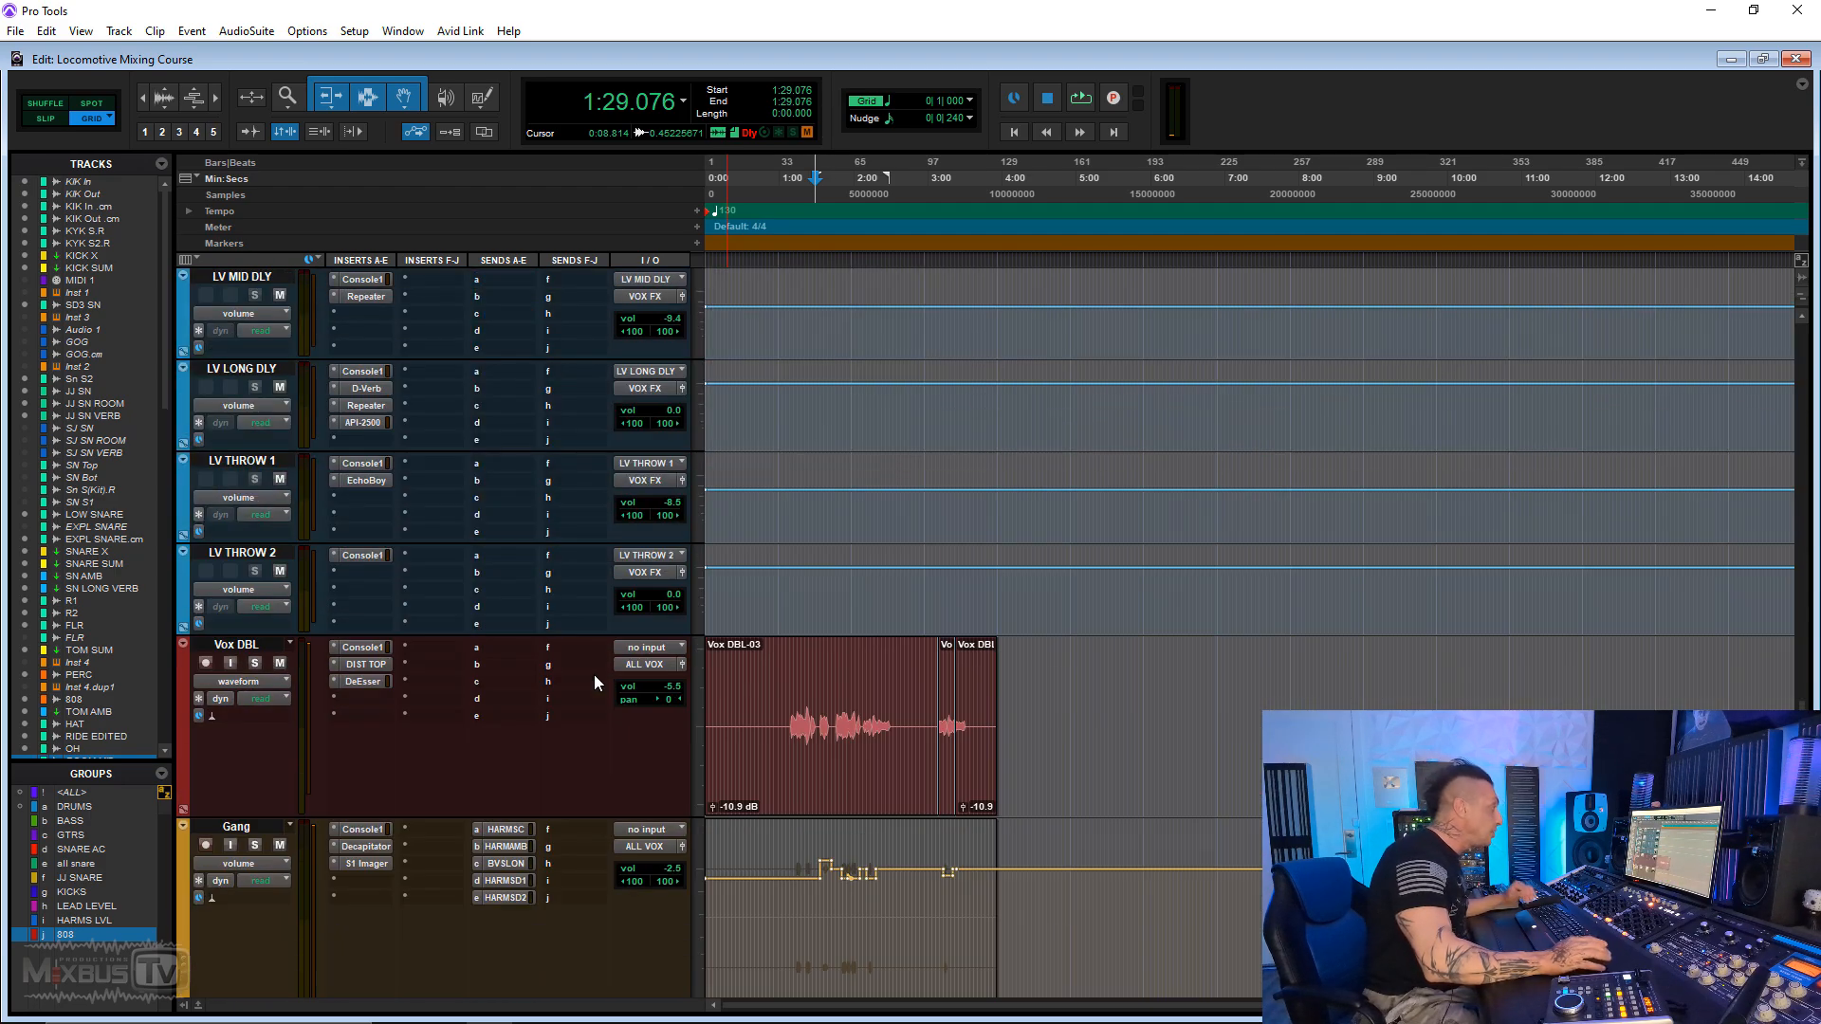
scroll(607, 670, "up", 15)
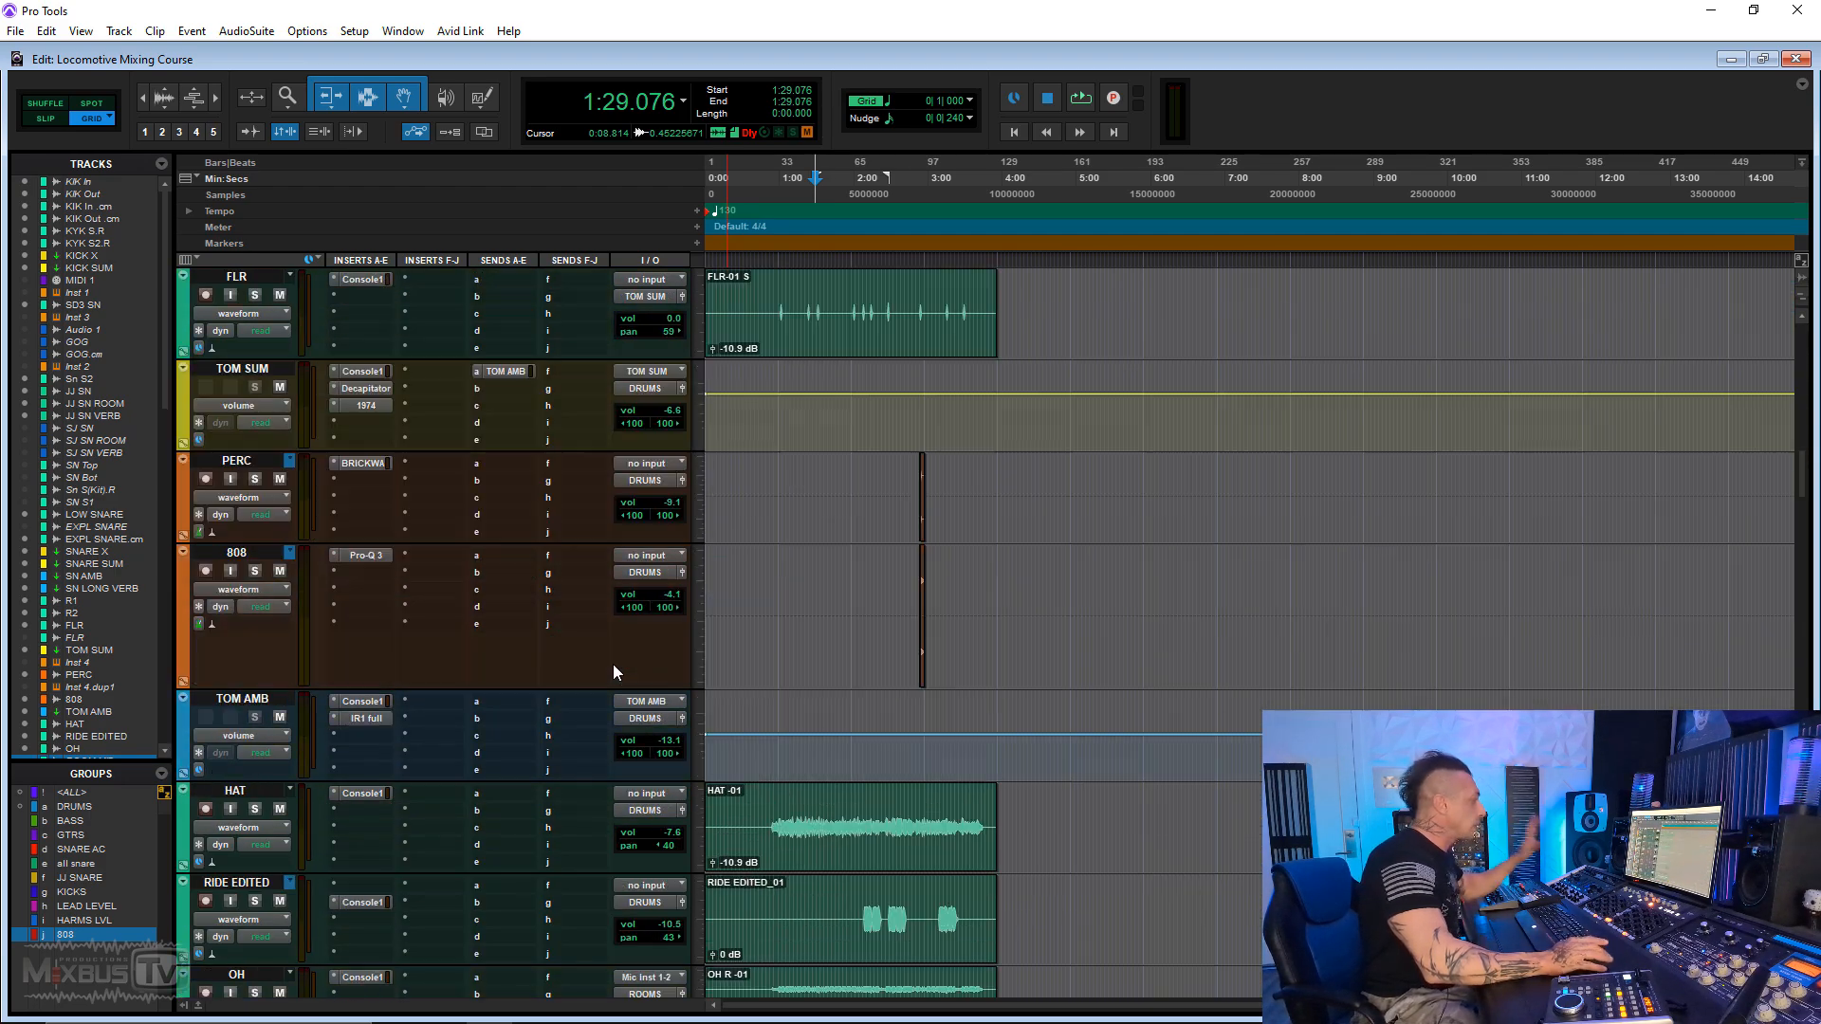
scroll(614, 672, "up", 3)
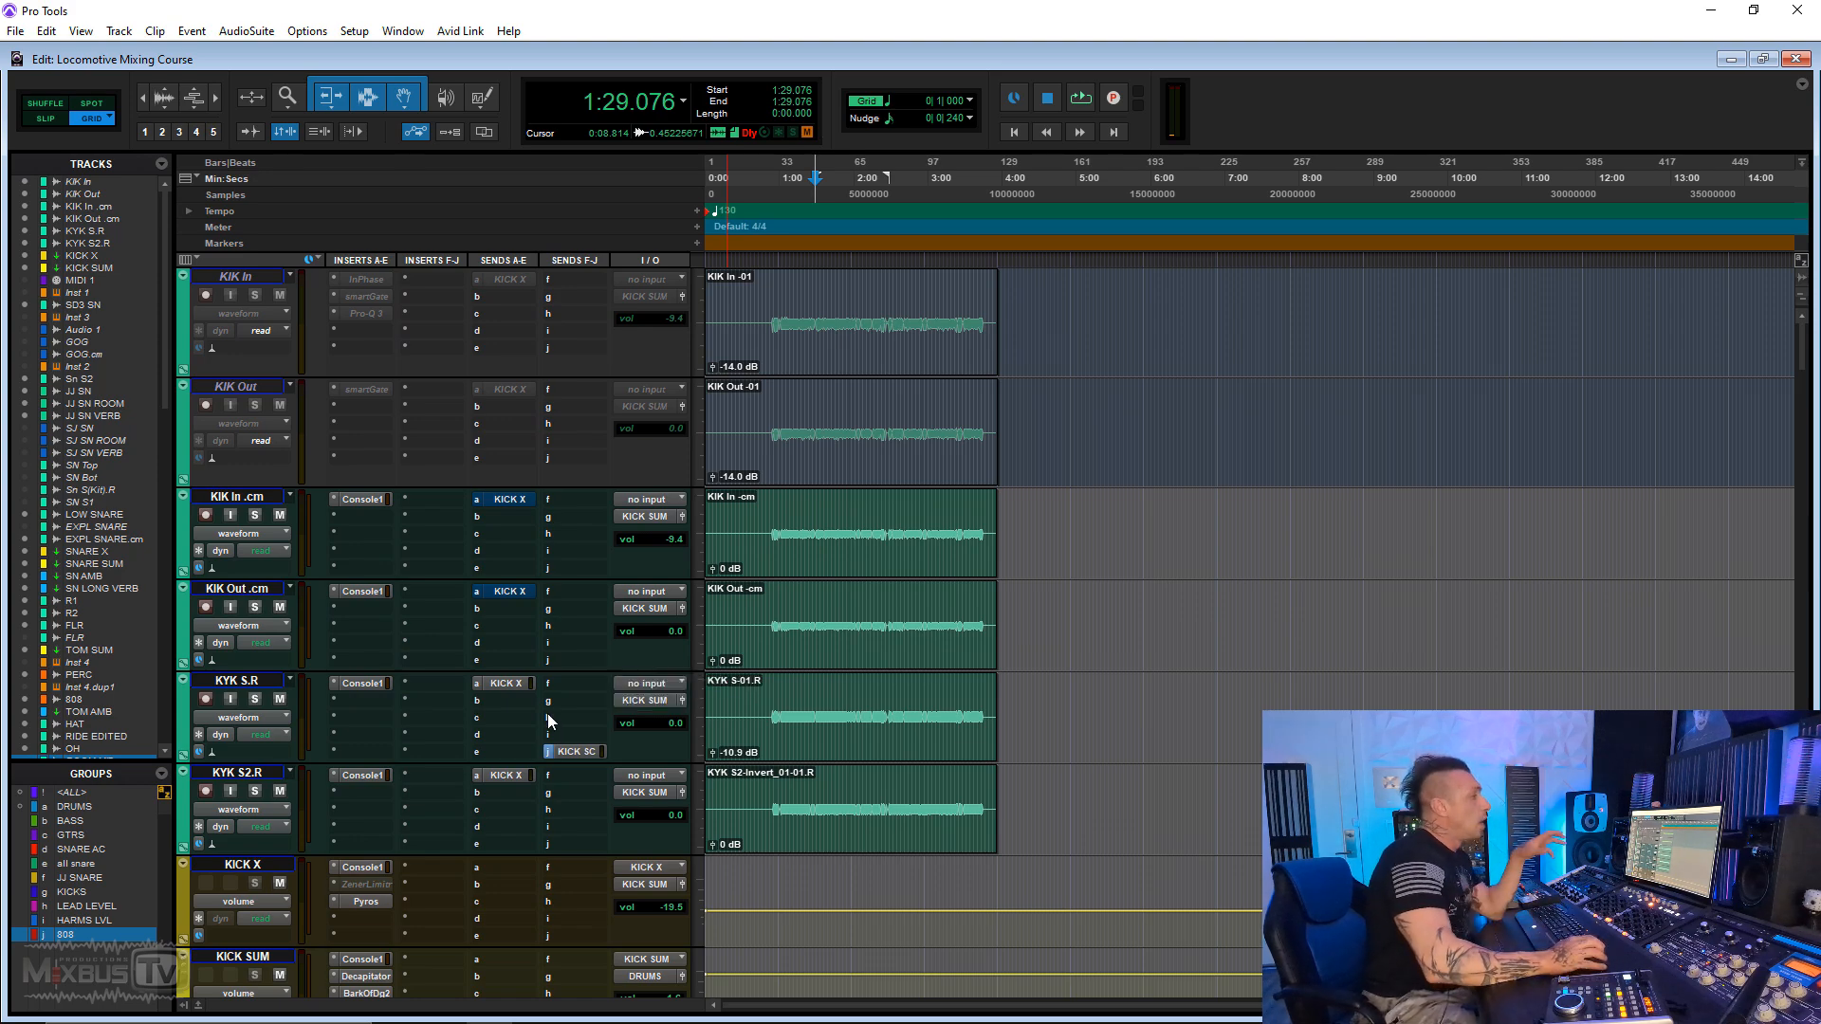
scroll(550, 710, "down", 5)
scroll(573, 633, "down", 15)
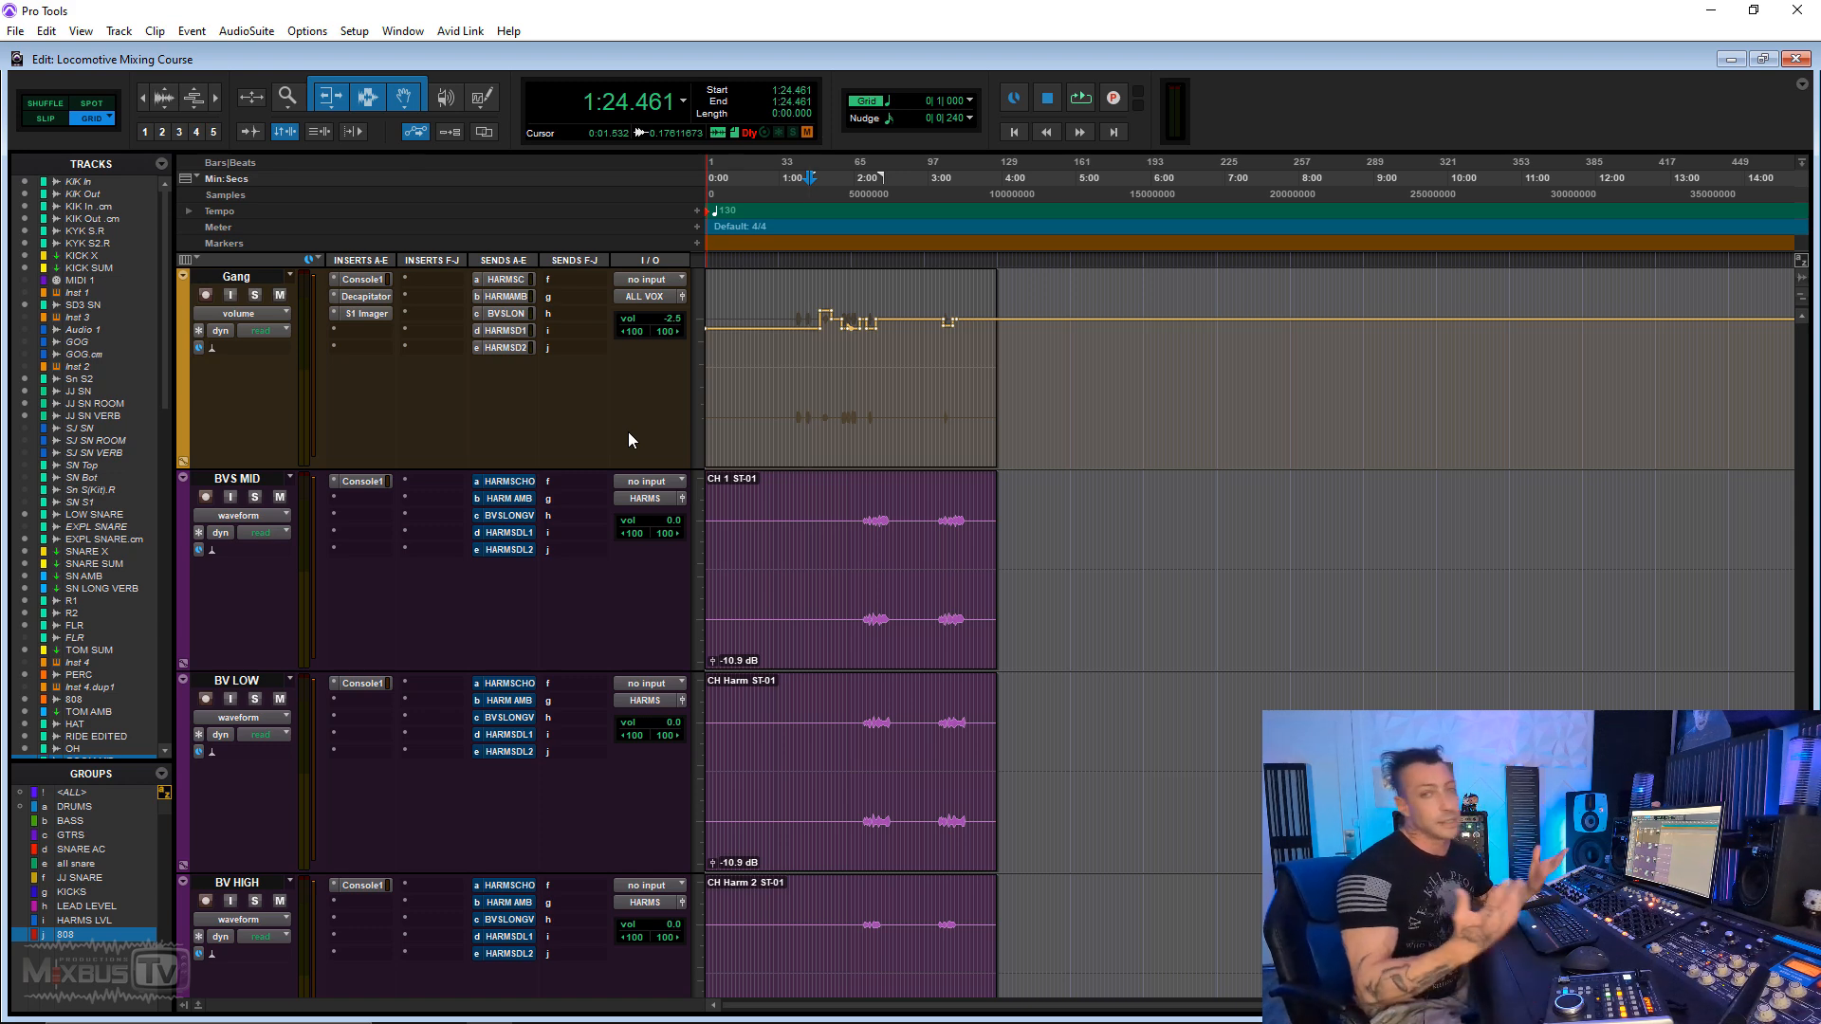
scroll(635, 444, "up", 3)
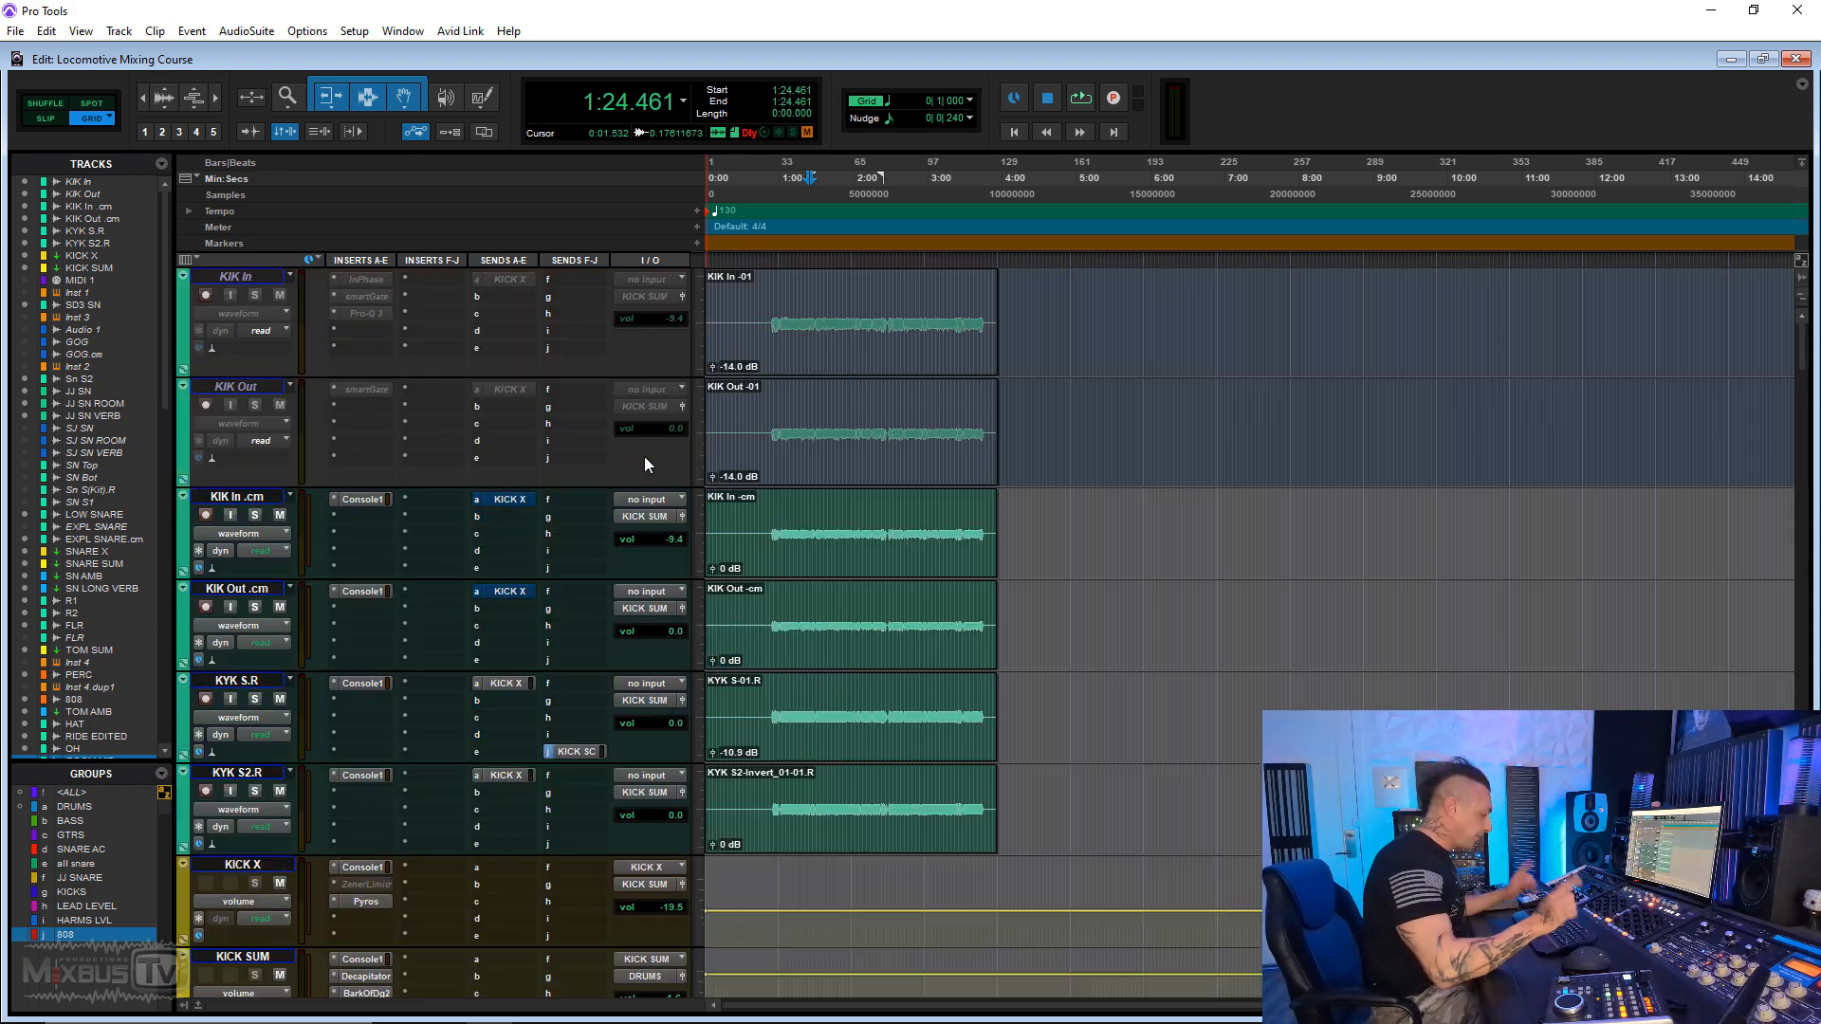
Step: Examine the channel strips in the Mix window back to the kick channels, then return to the Edit window
key("ctrl+equal")
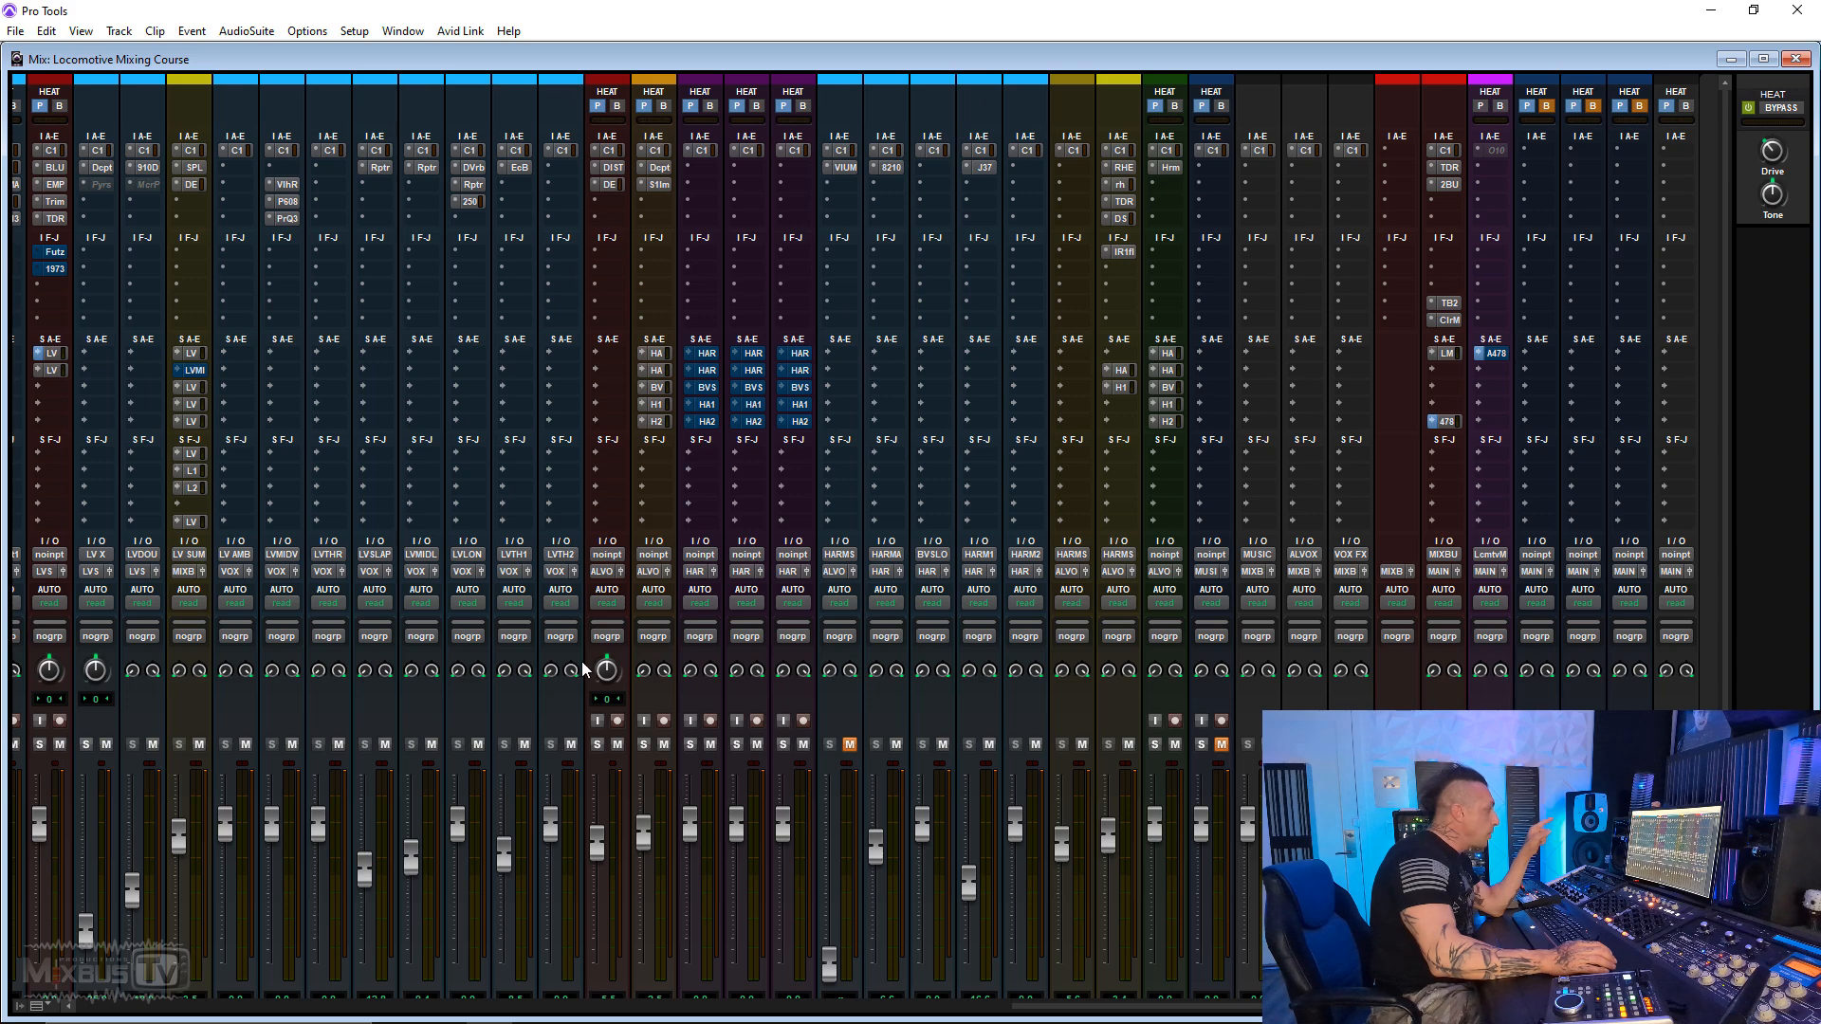
left_click_drag(1050, 1012, 190, 958)
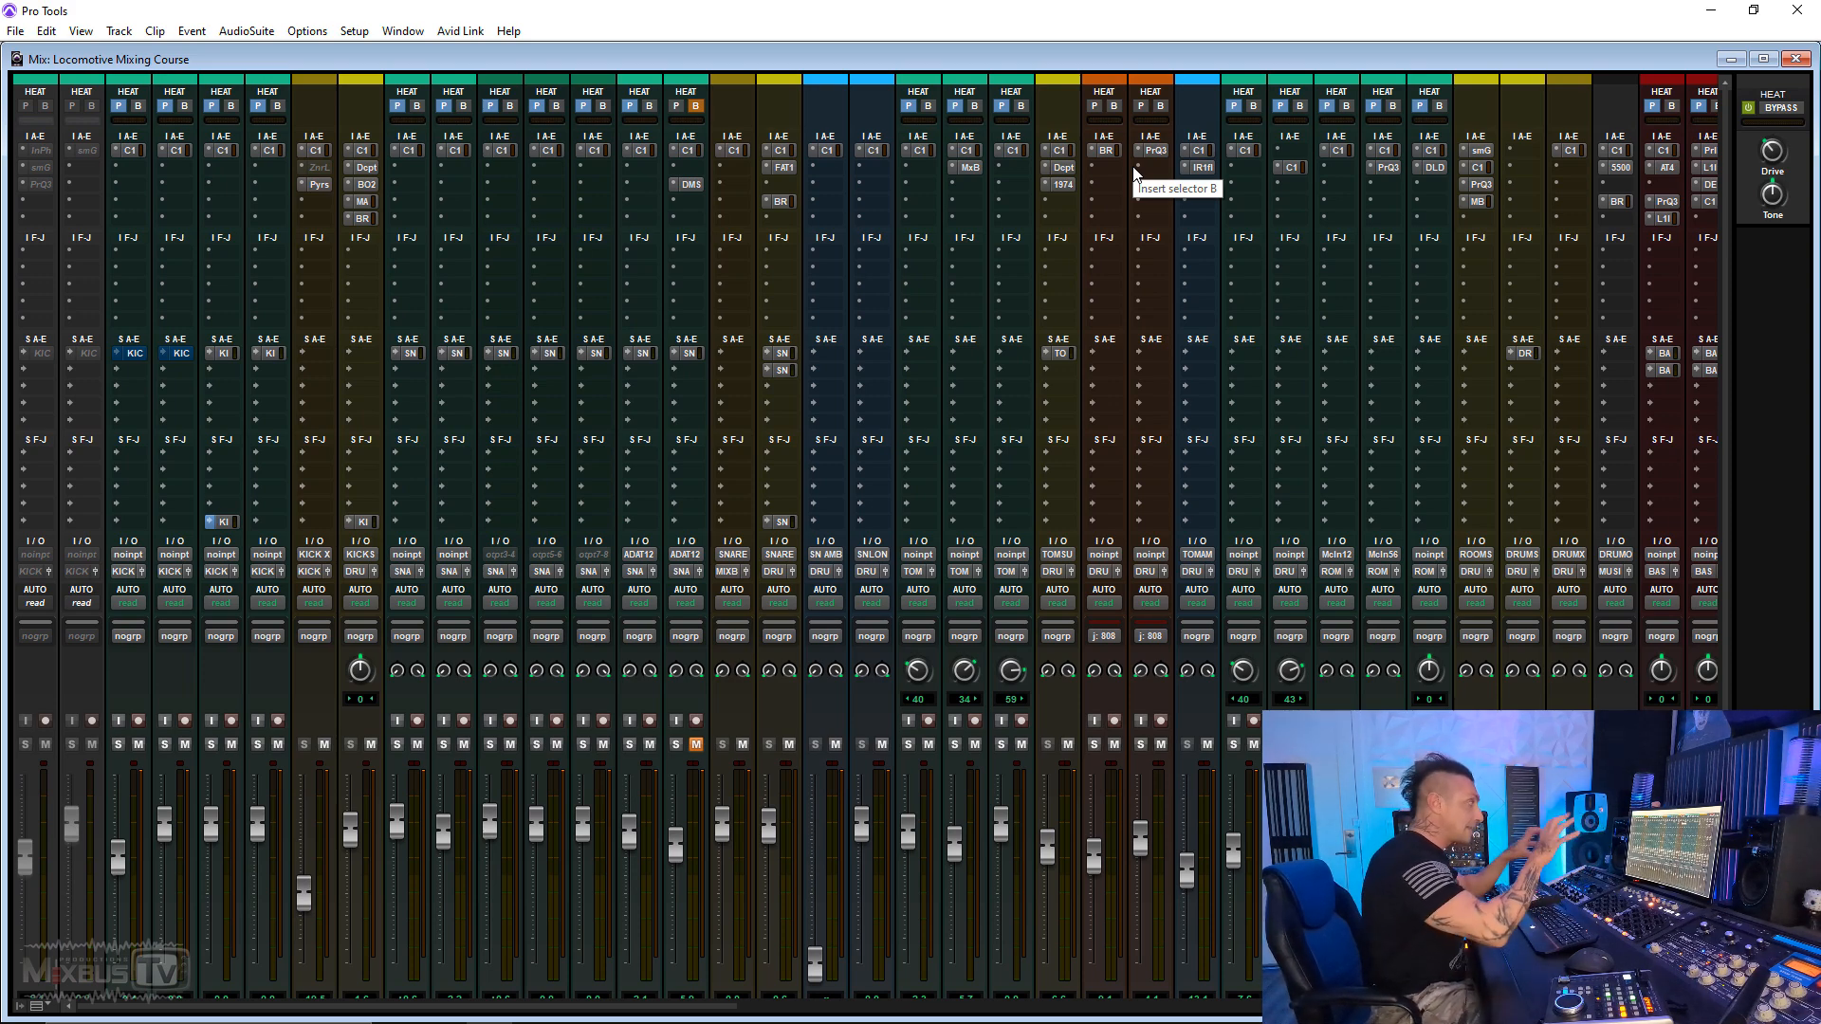
key("ctrl+equal")
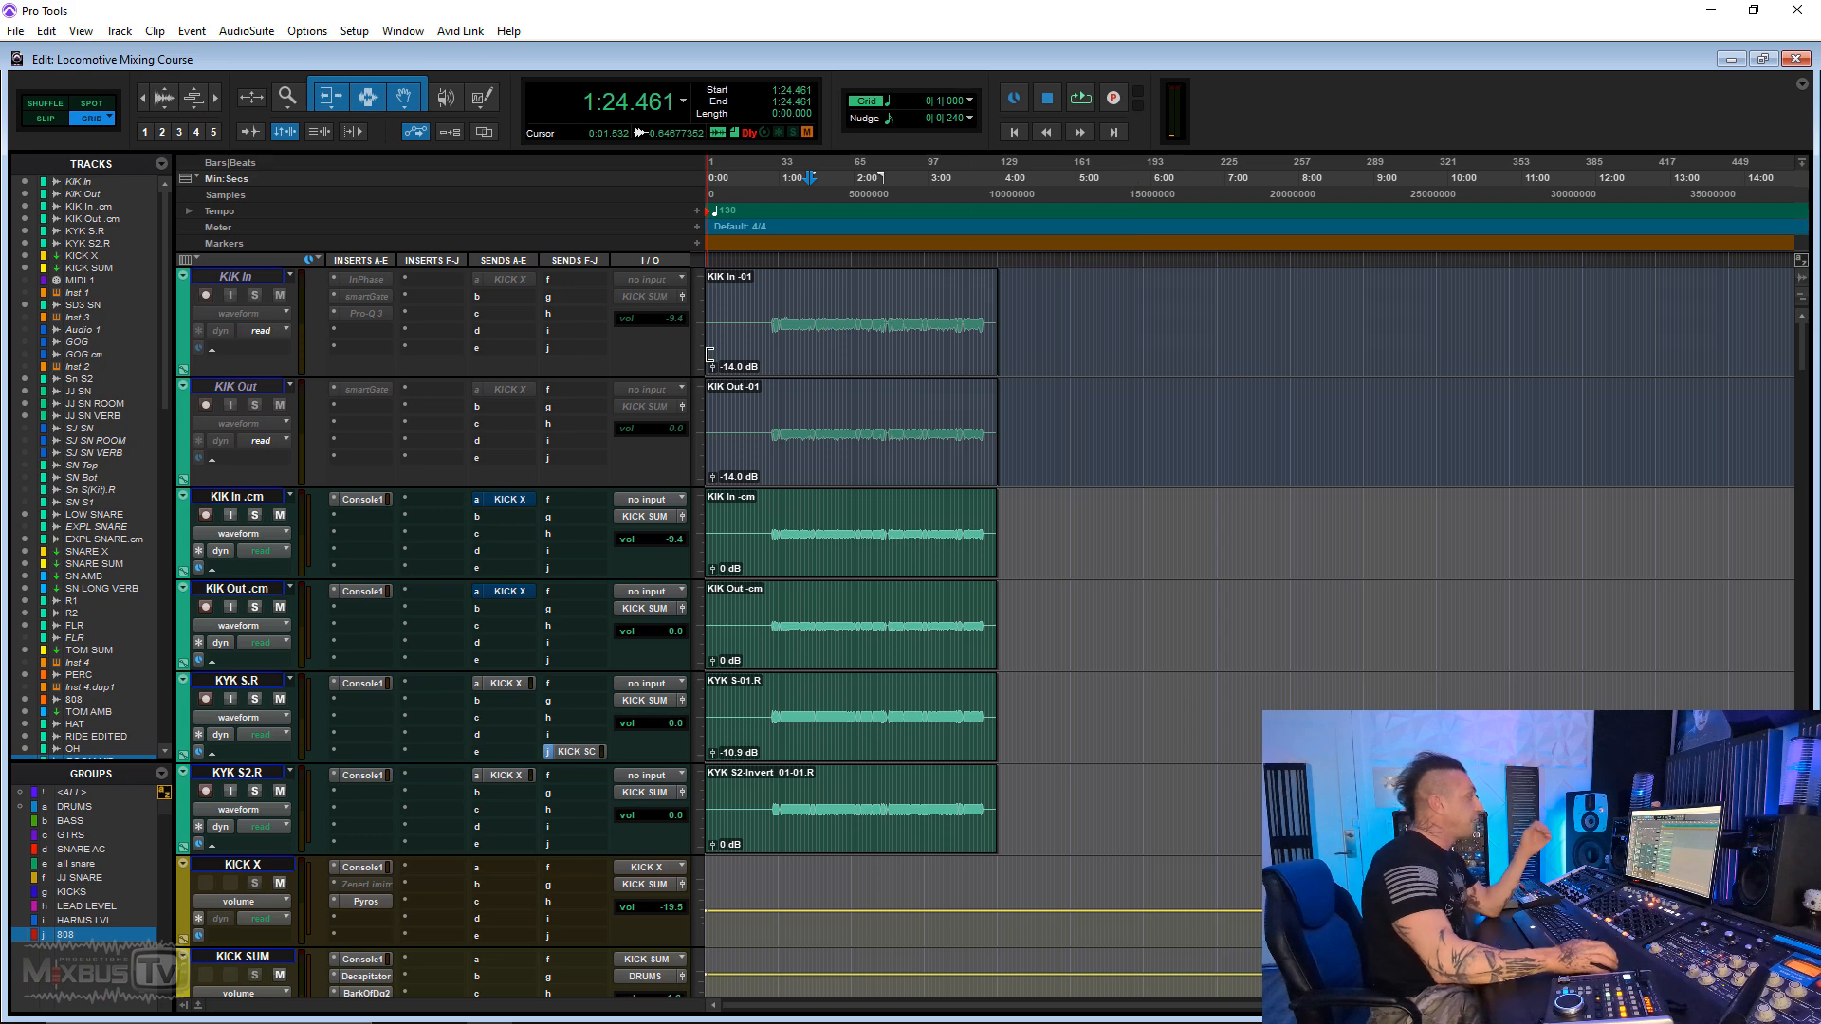
Step: Select 1:01.846 to 2:18.461 across the KIK In .cm, KIK Out .cm, KYK S.R and KYK S2.R tracks, and play KIK In .cm soloed
scroll(418, 465, "down", 3)
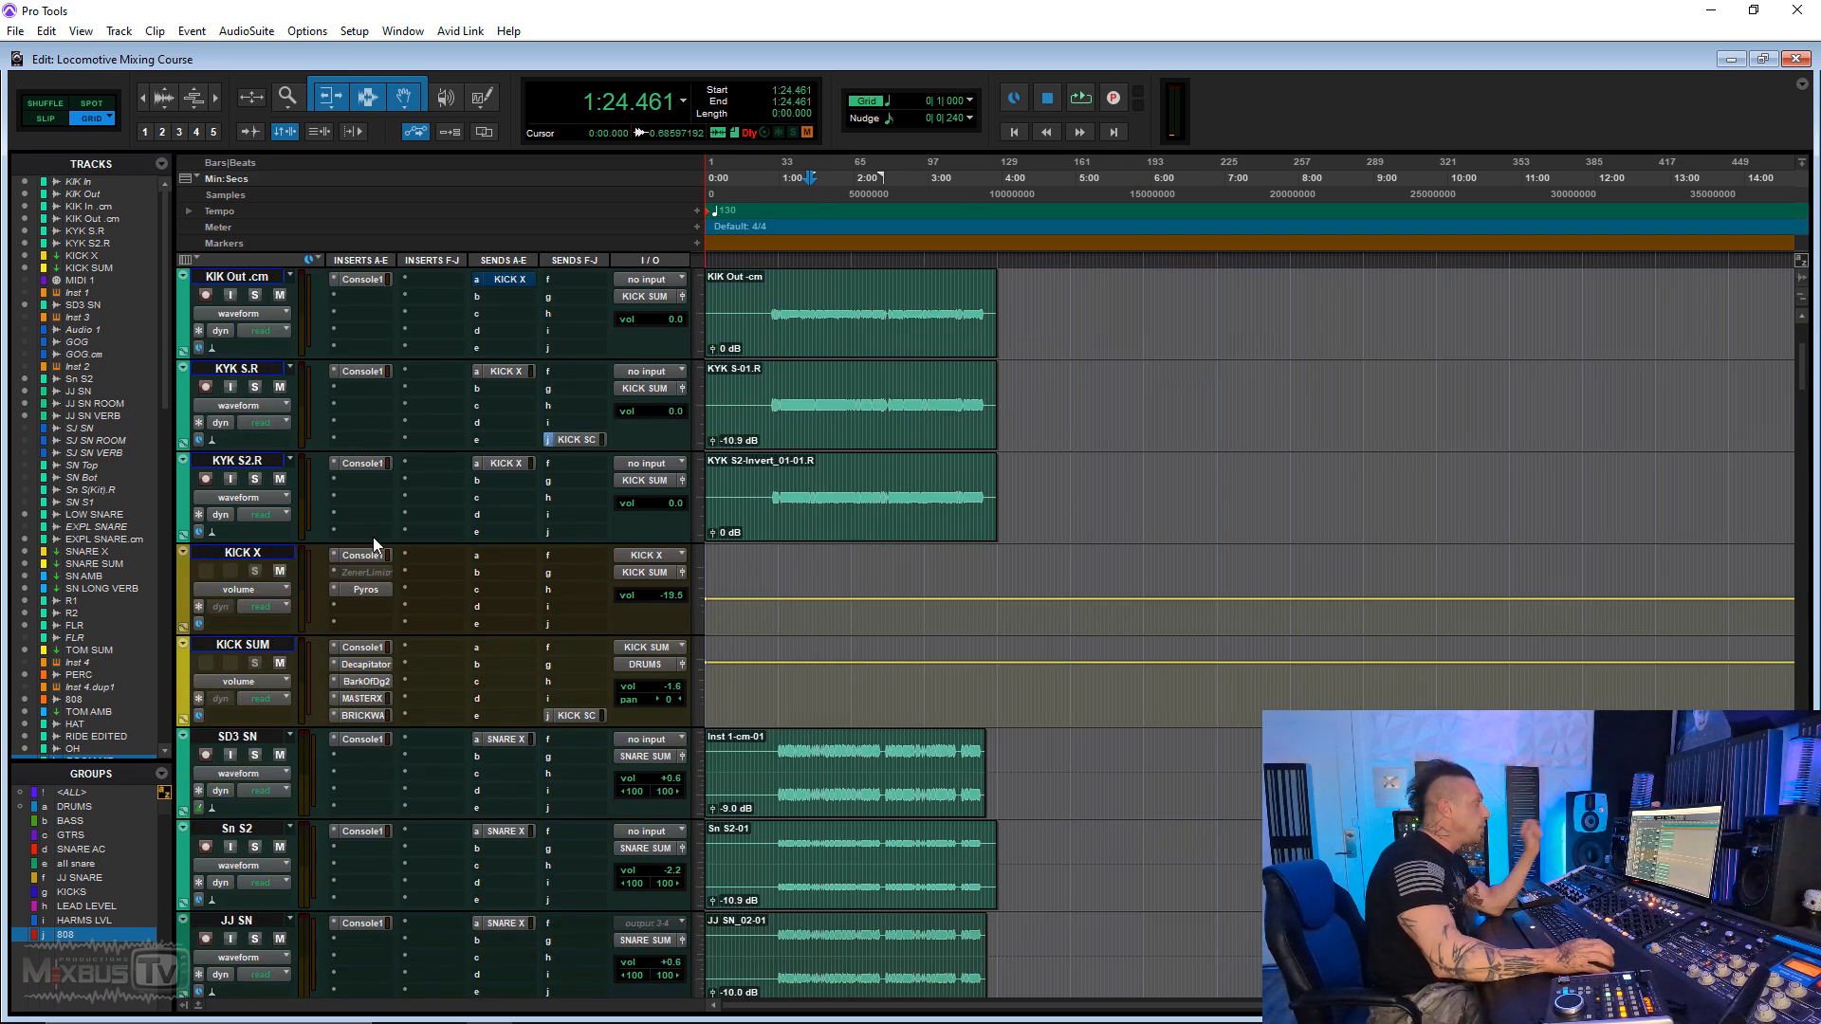
scroll(417, 570, "down", 1)
scroll(582, 628, "down", 1)
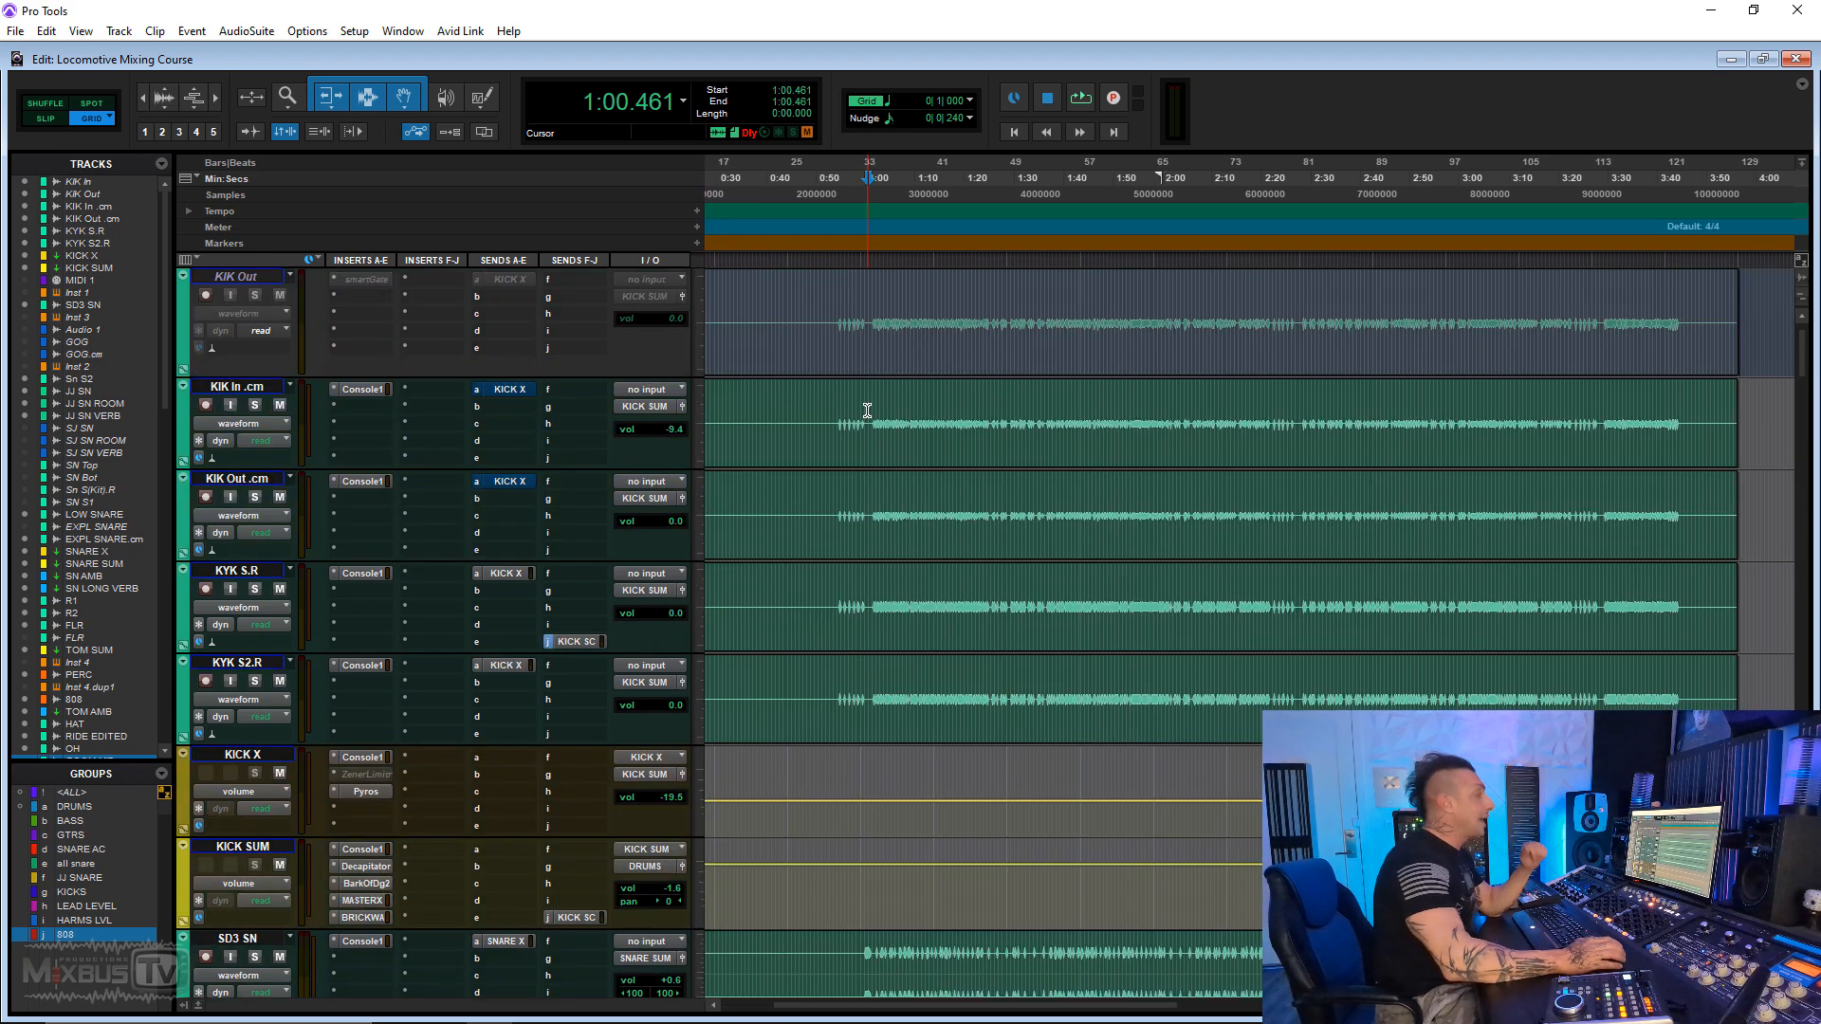
left_click_drag(881, 408, 1202, 735)
left_click(255, 404)
key("space")
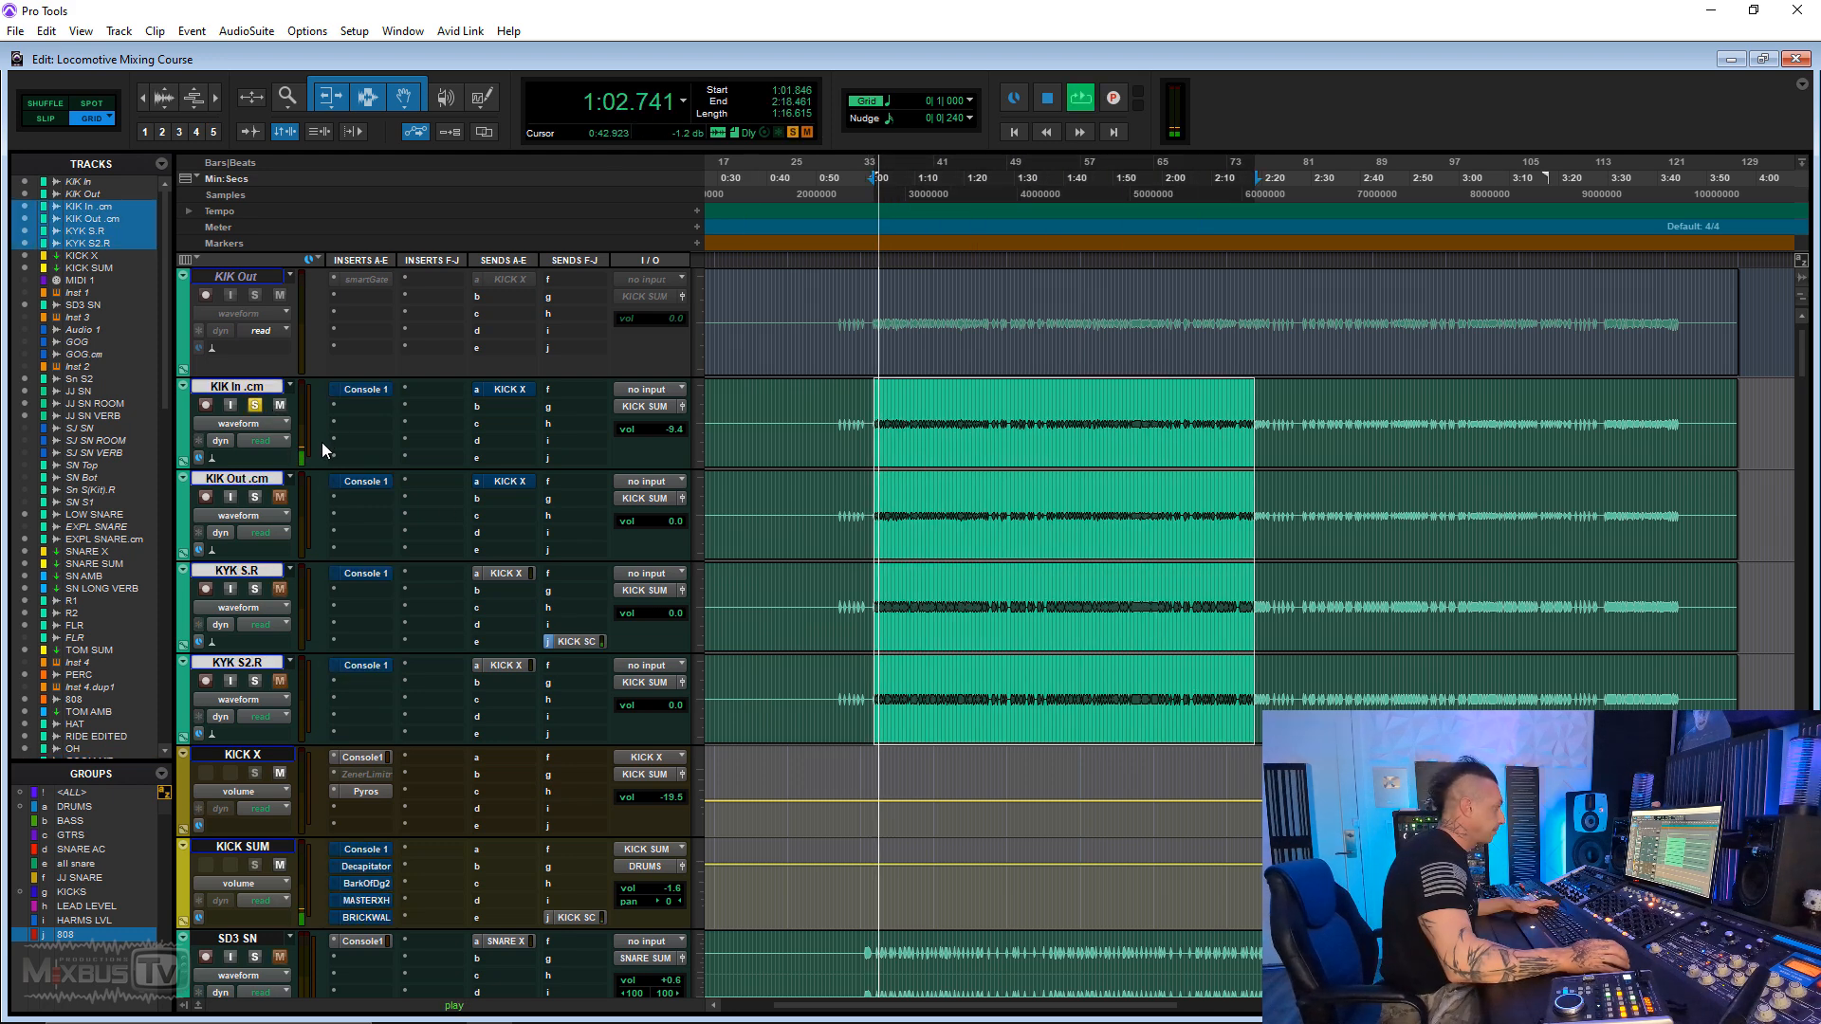
Step: Audition the KIK Out .cm track on its own, then clear its solo and stop playback
left_click(254, 497)
key("space")
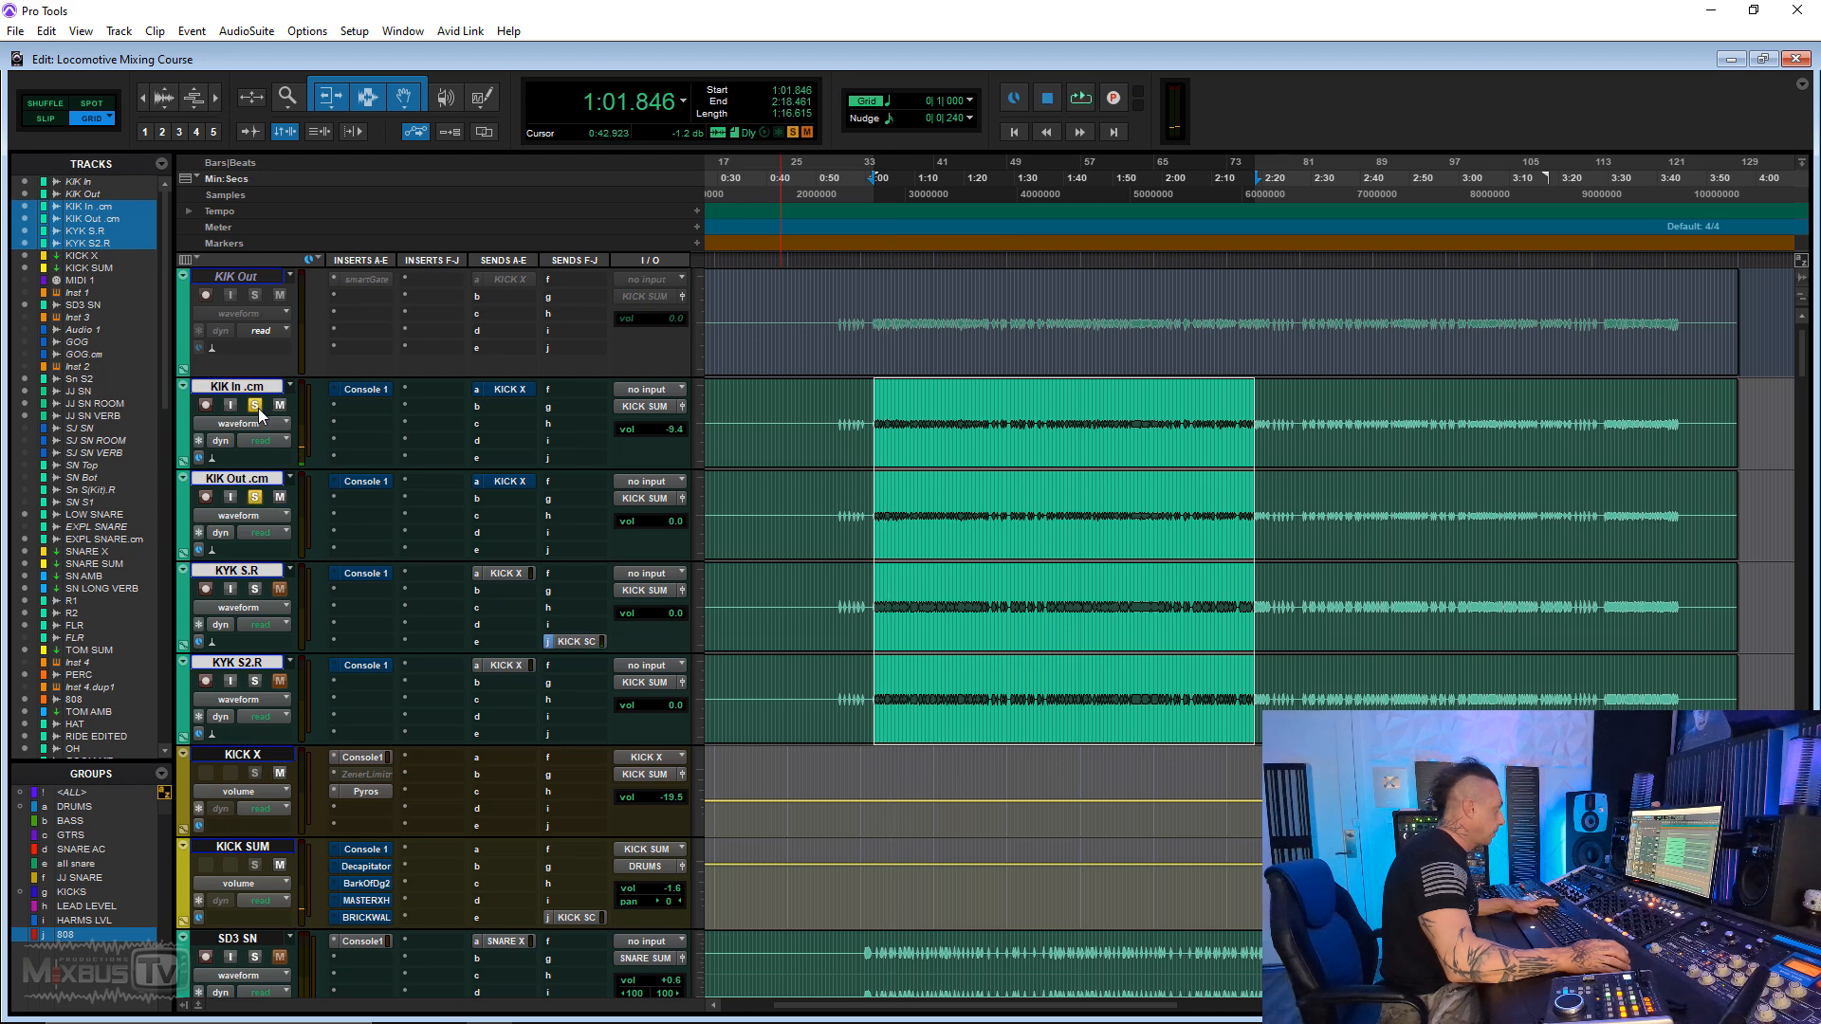
key("space")
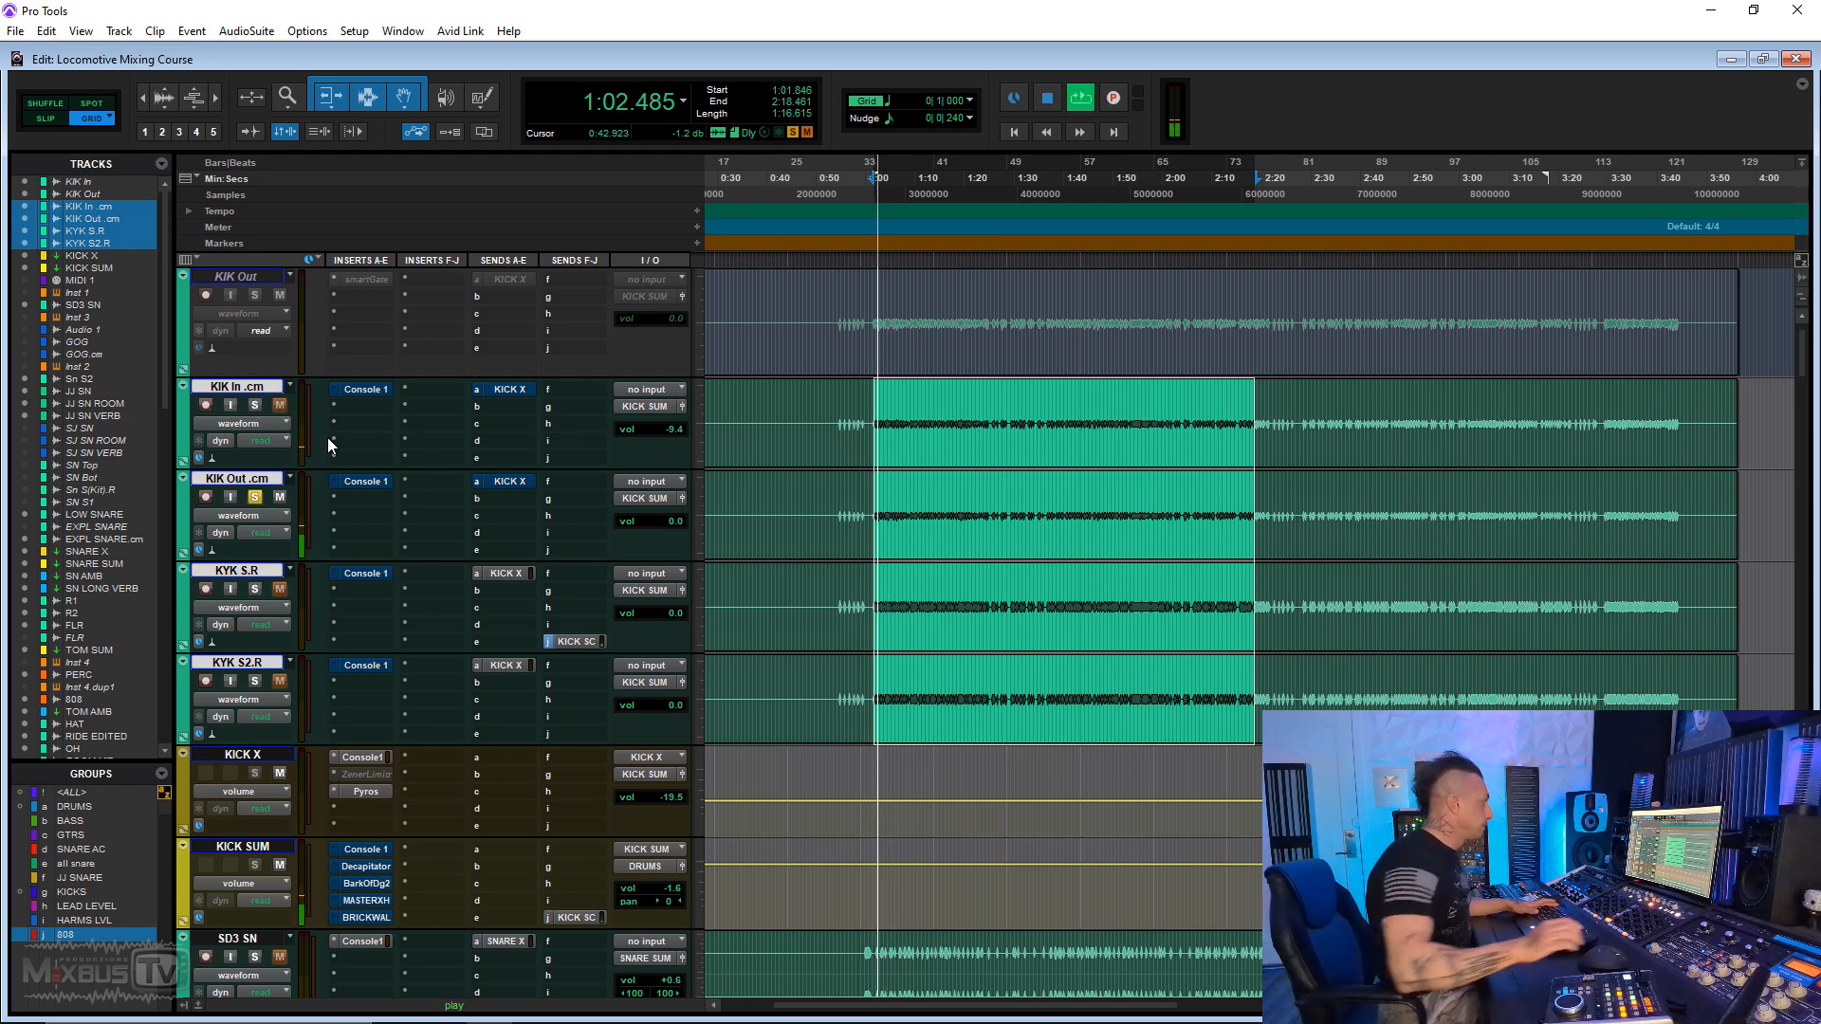
left_click(254, 498)
key("space")
Step: Audition the KYK S.R track in solo, followed by the KYK S2.R track on its own
left_click(254, 589)
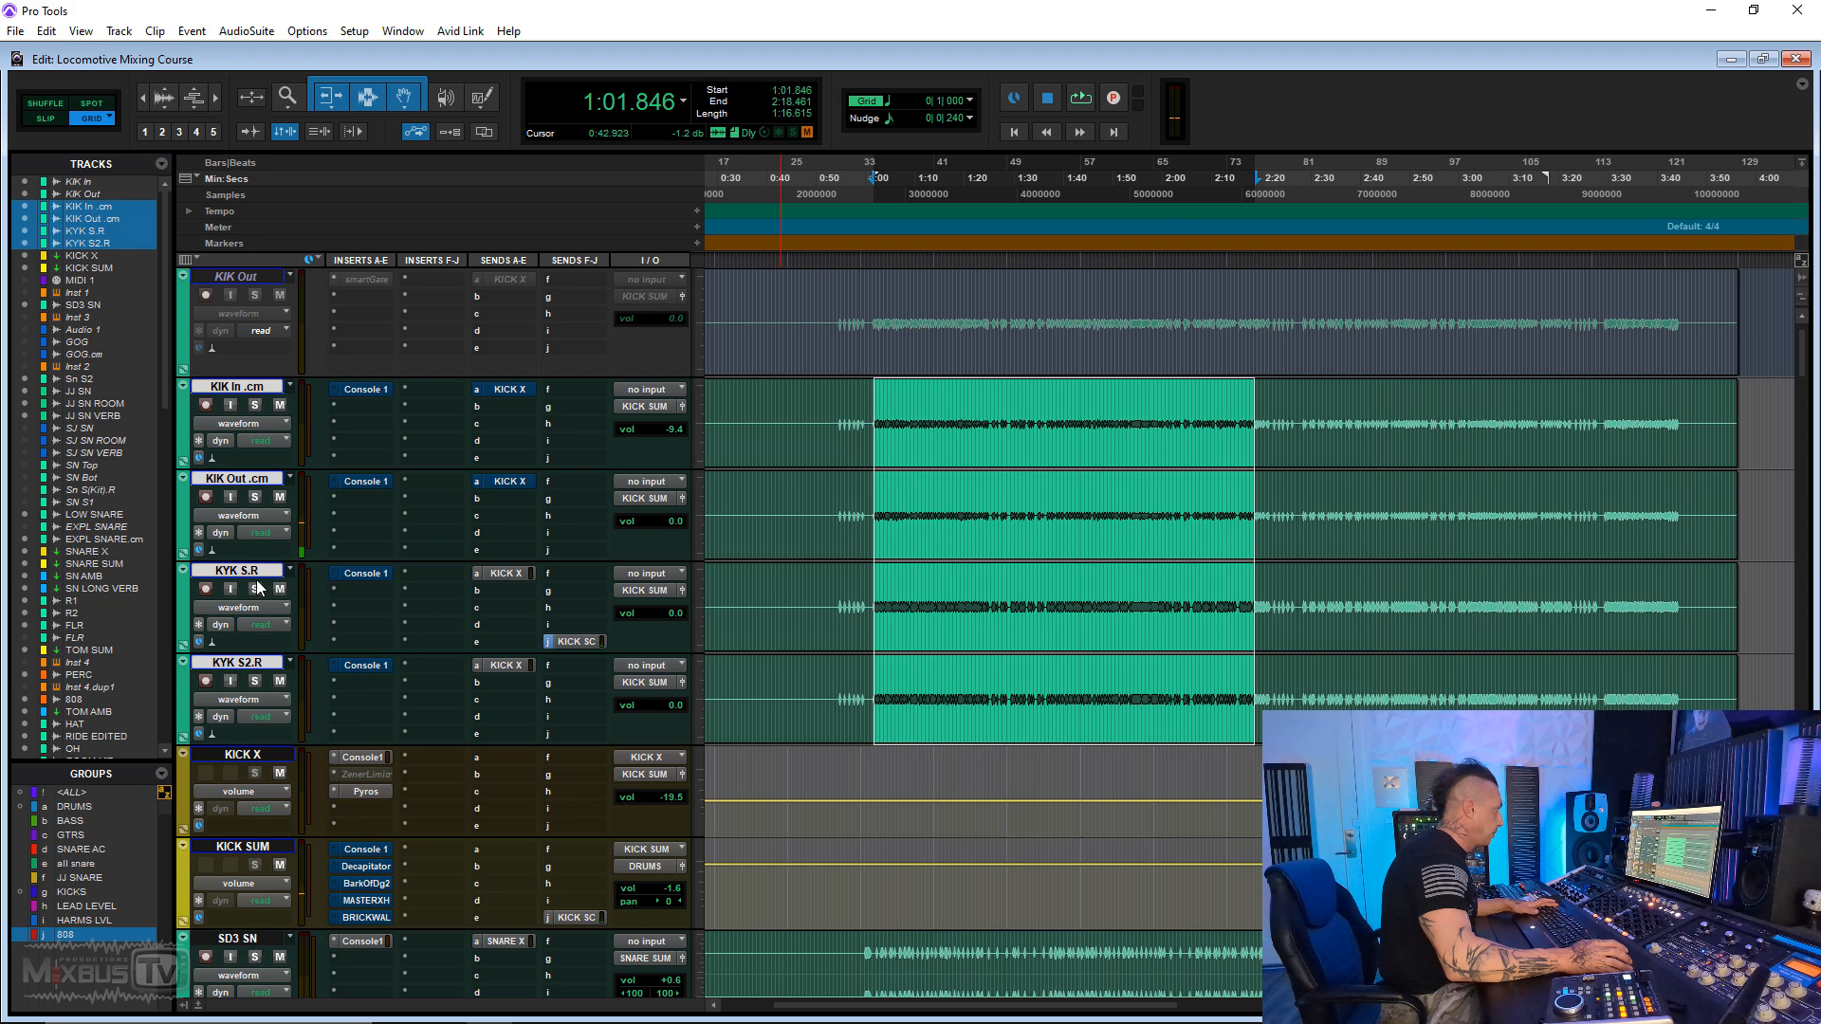
key("space")
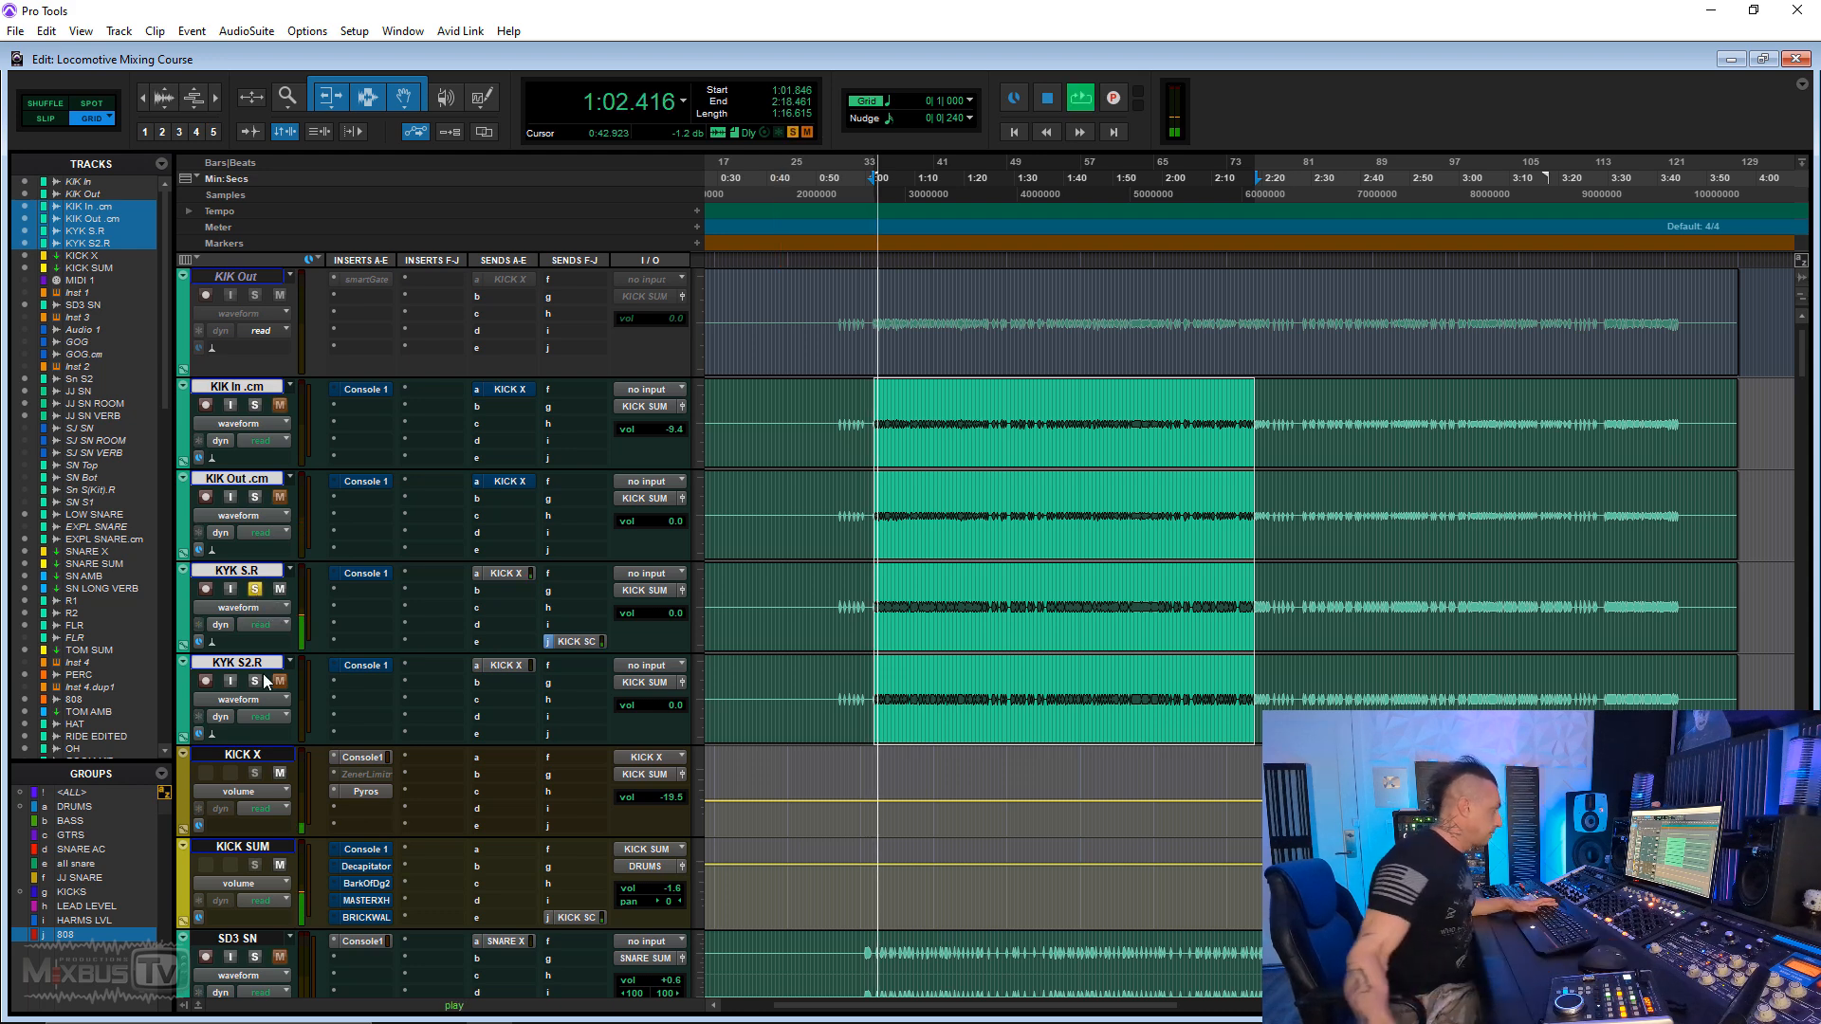
left_click(256, 681)
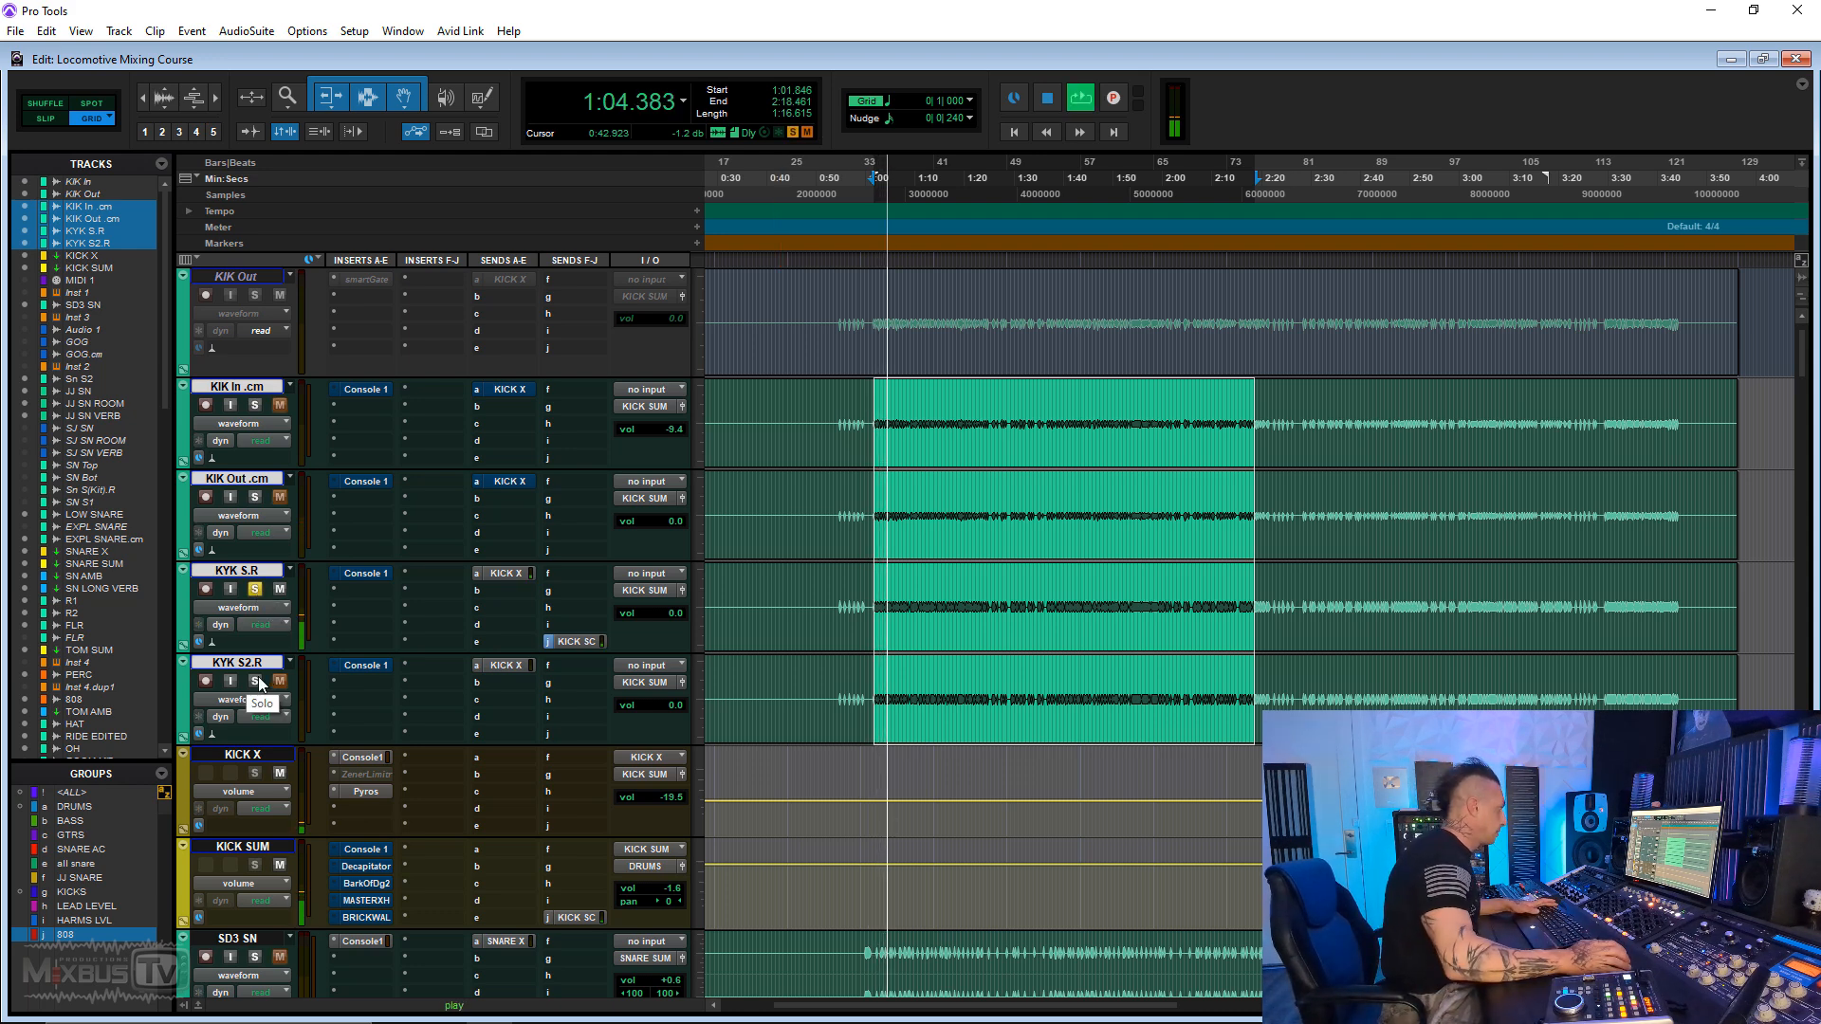
key("space")
left_click(255, 589)
key("space")
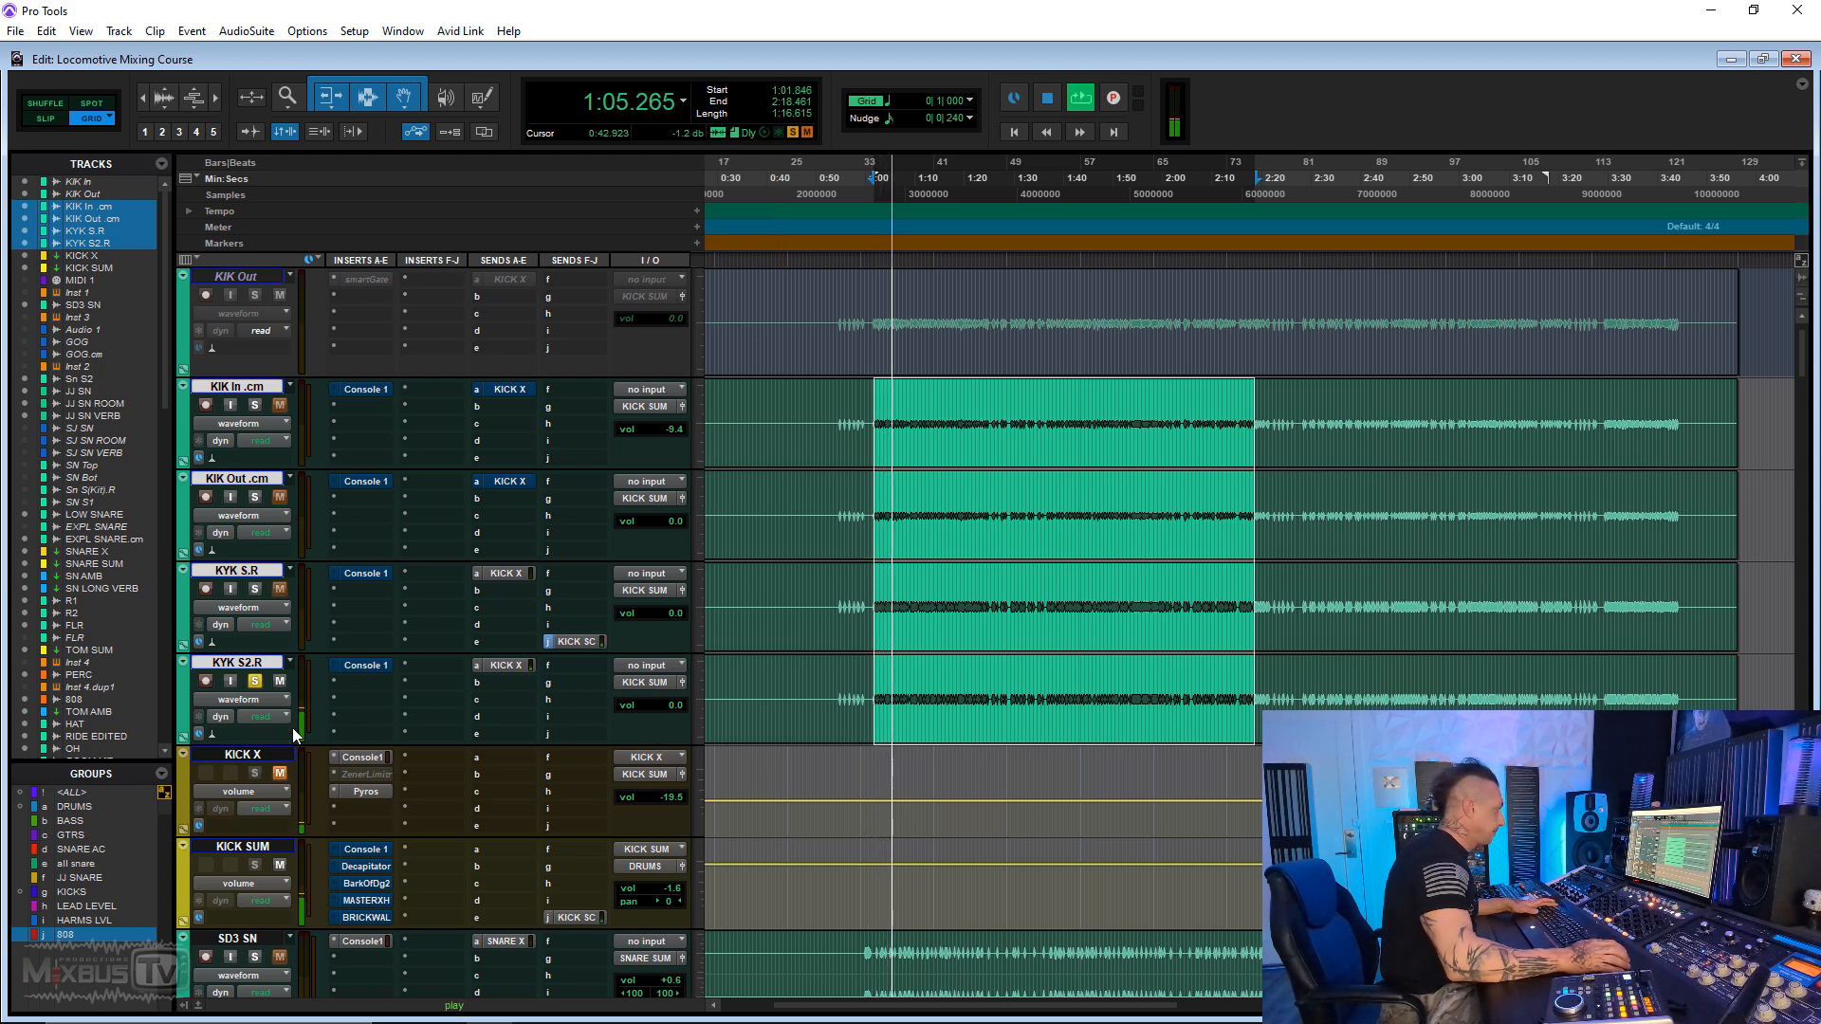
key("space")
Step: Solo the KIK In .cm, KIK Out .cm, KYK S.R and KYK S2.R tracks together and play the selection
left_click(254, 589)
left_click(254, 497)
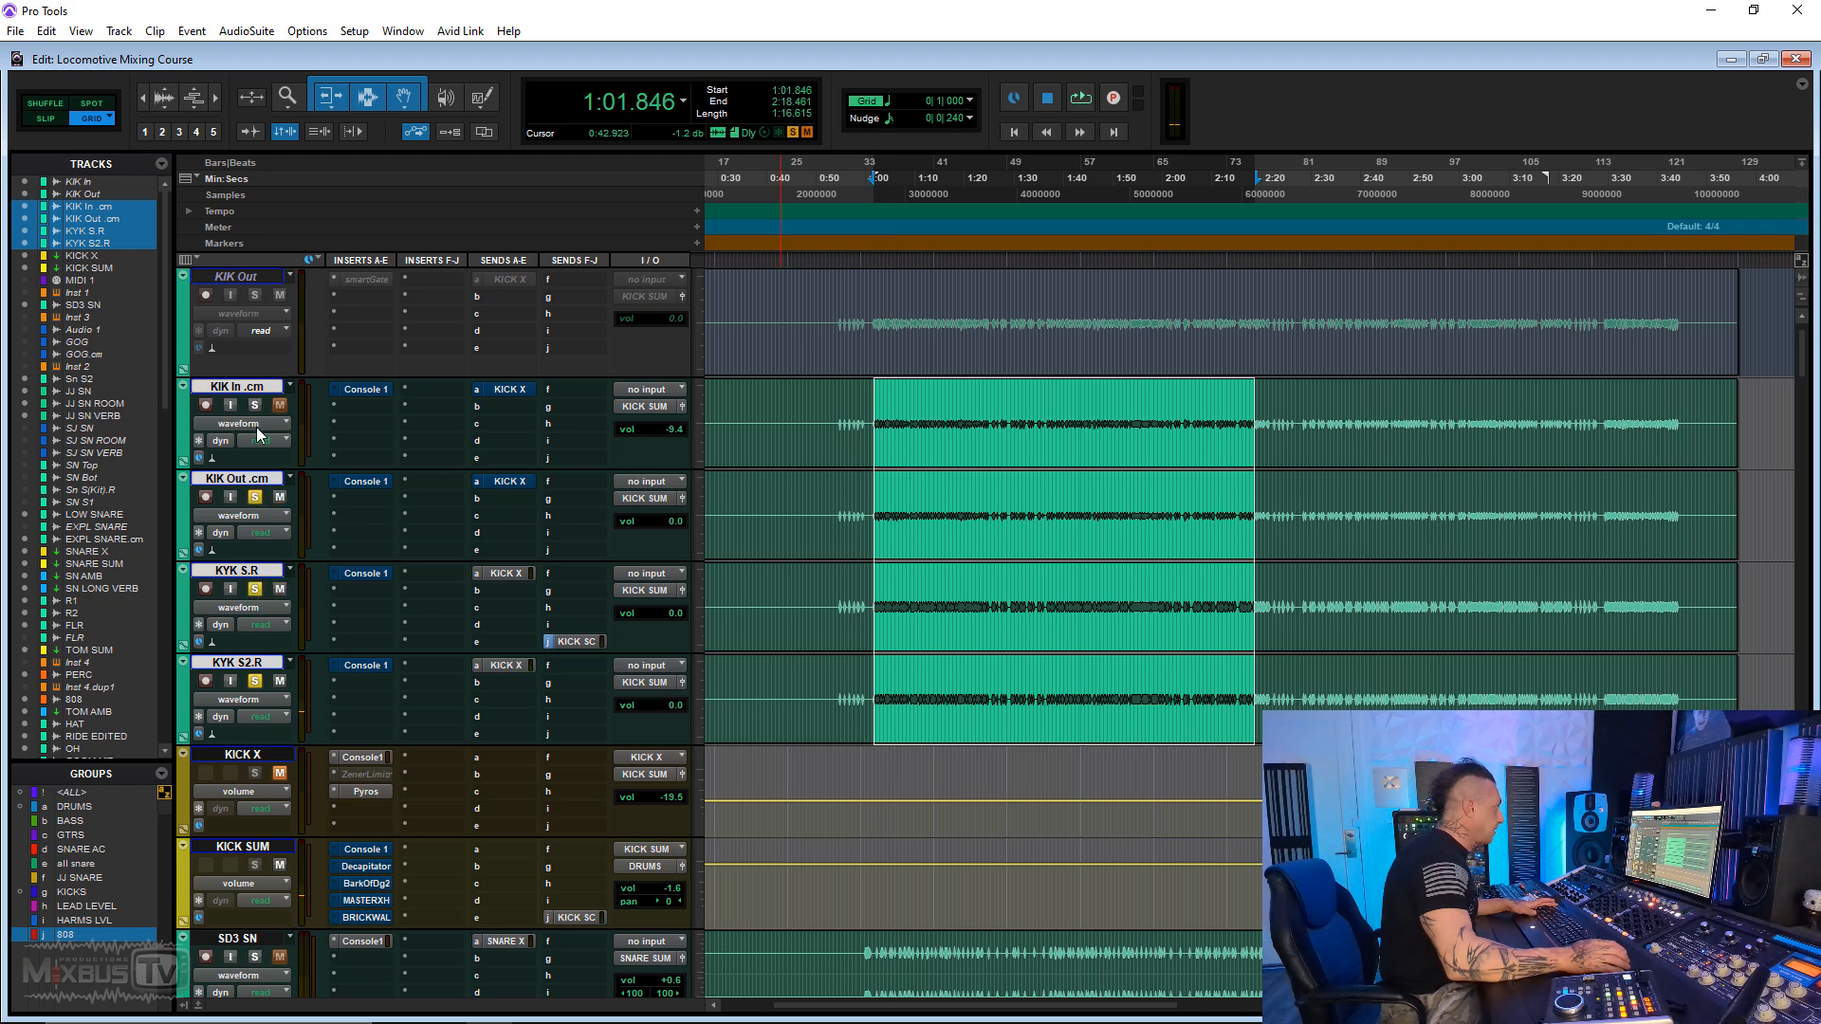
key("space")
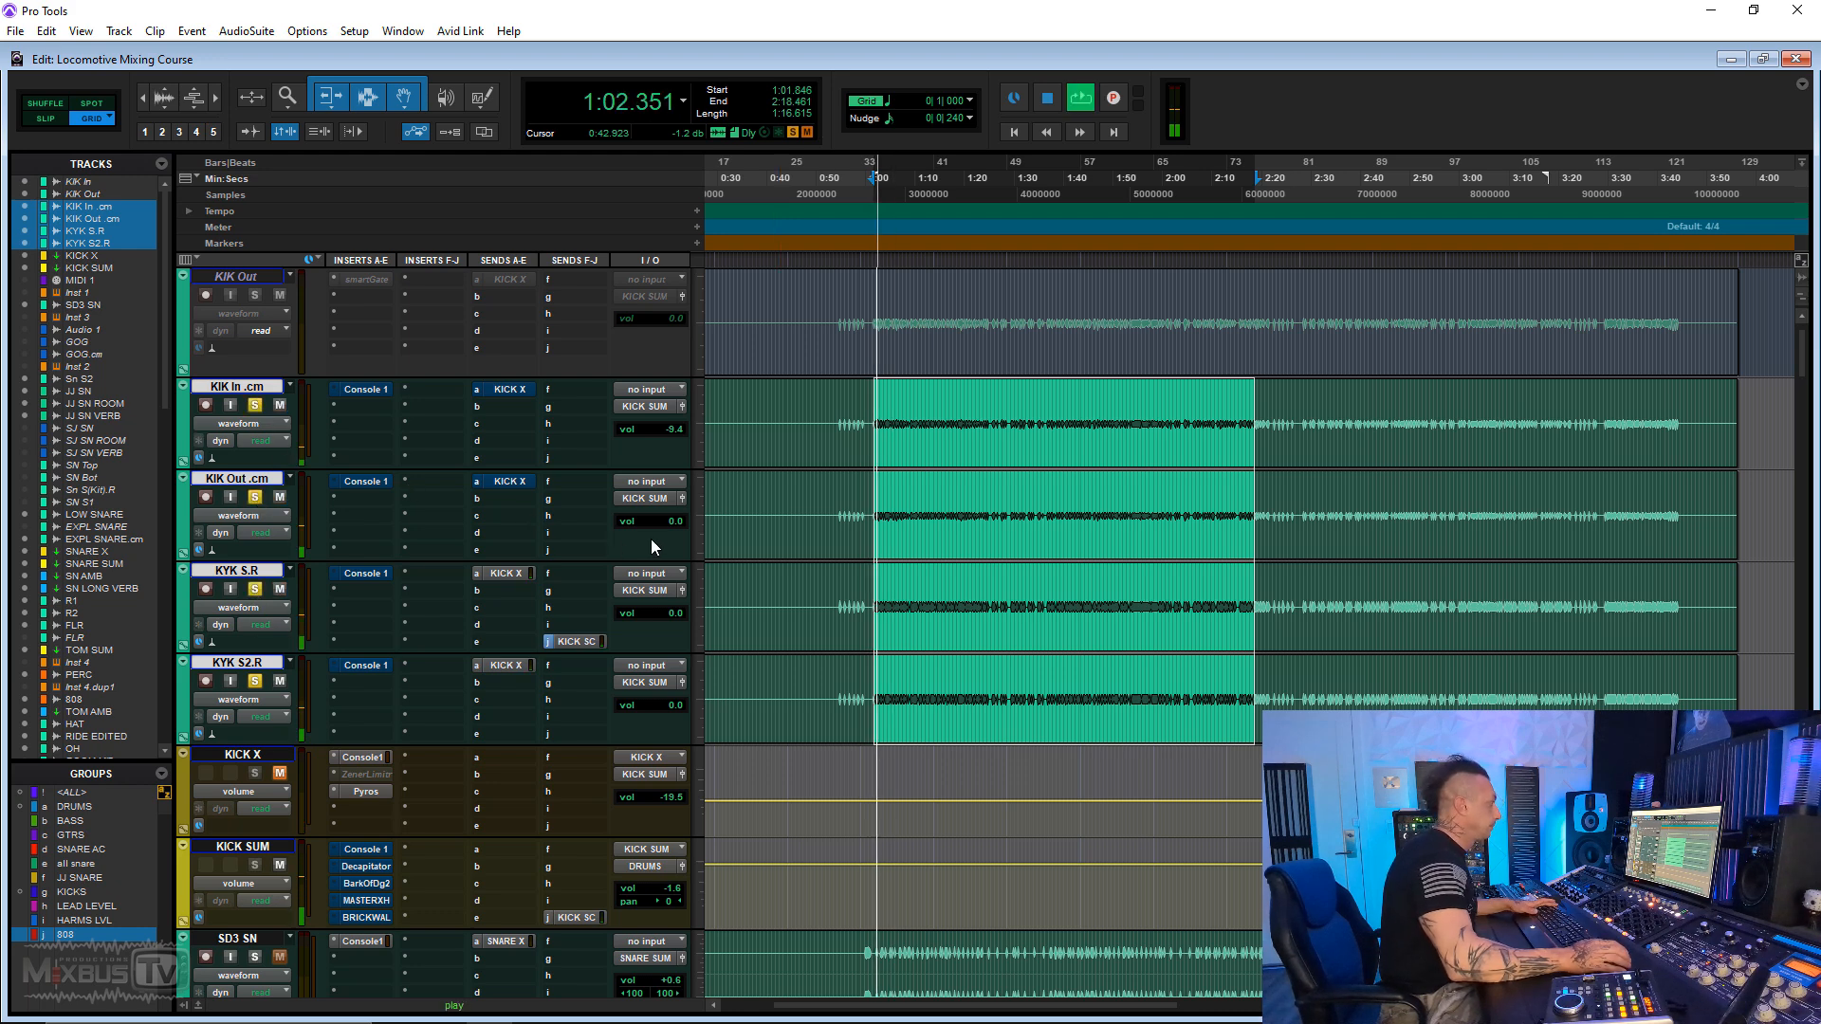
key("ctrl+]")
key("ctrl+[")
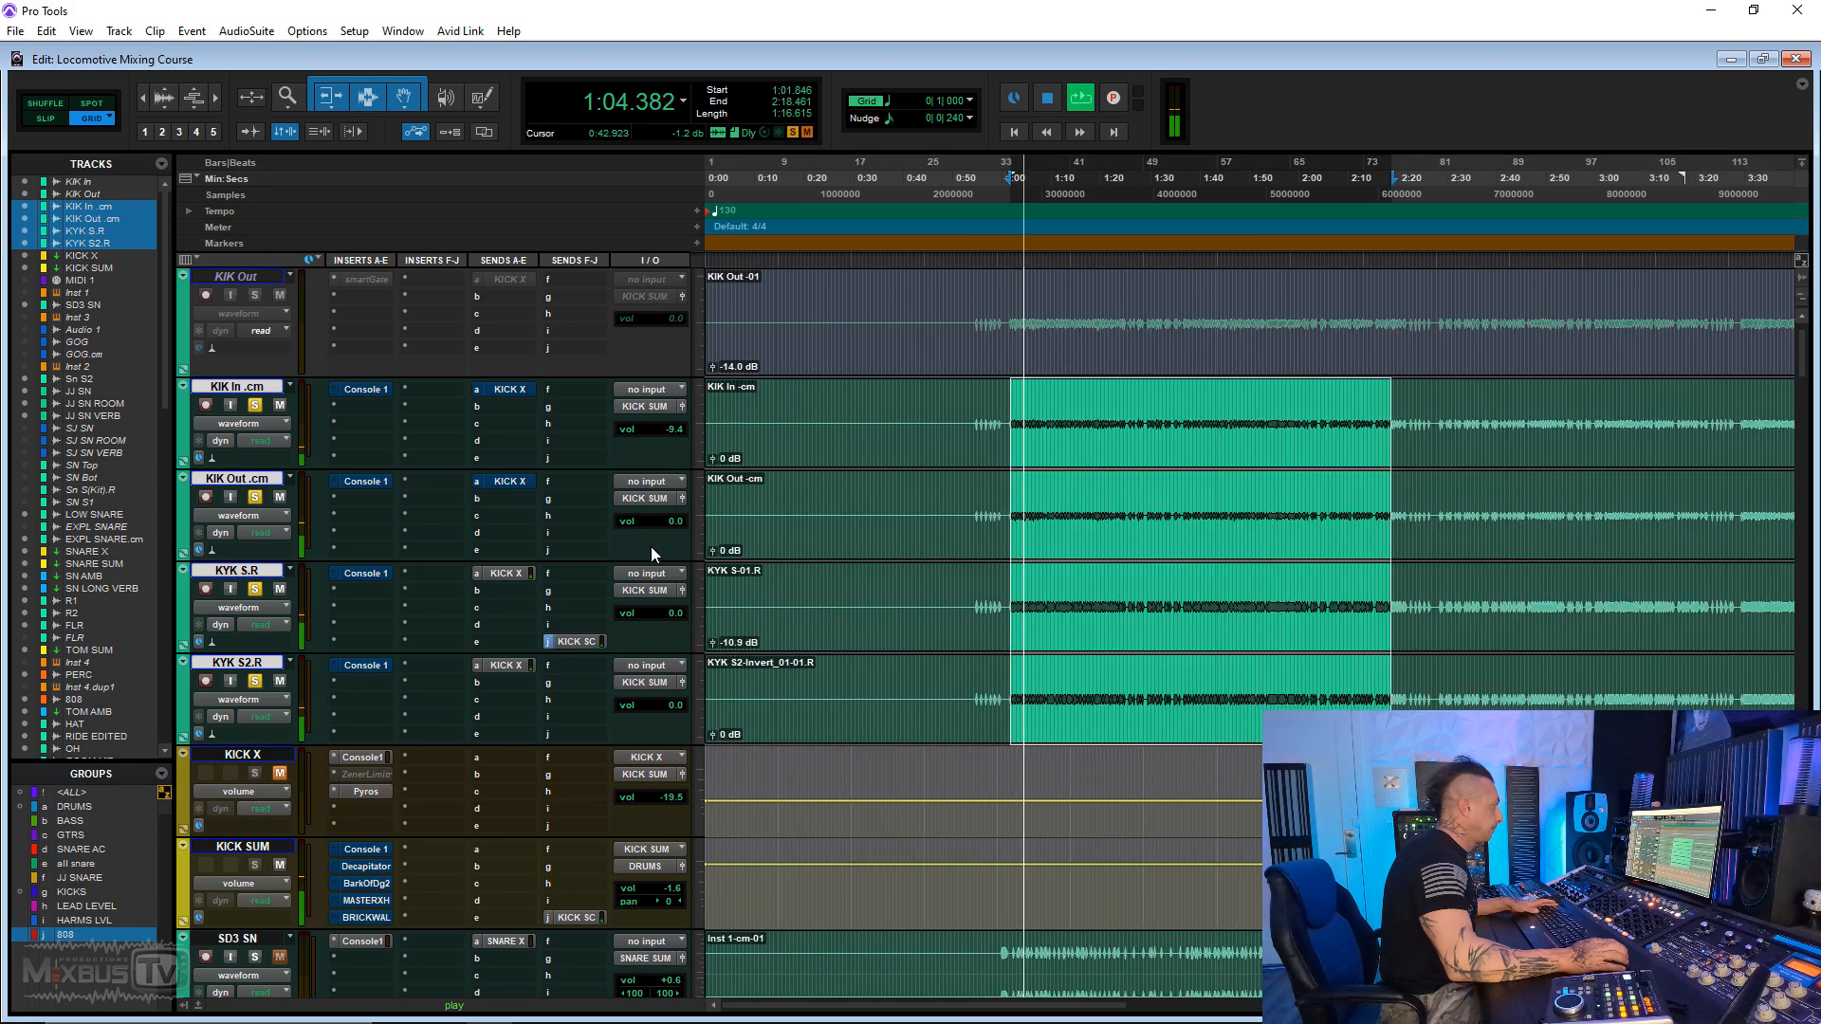
Step: Stop playback and make the inactive KIK In and KIK Out tracks active
key("space")
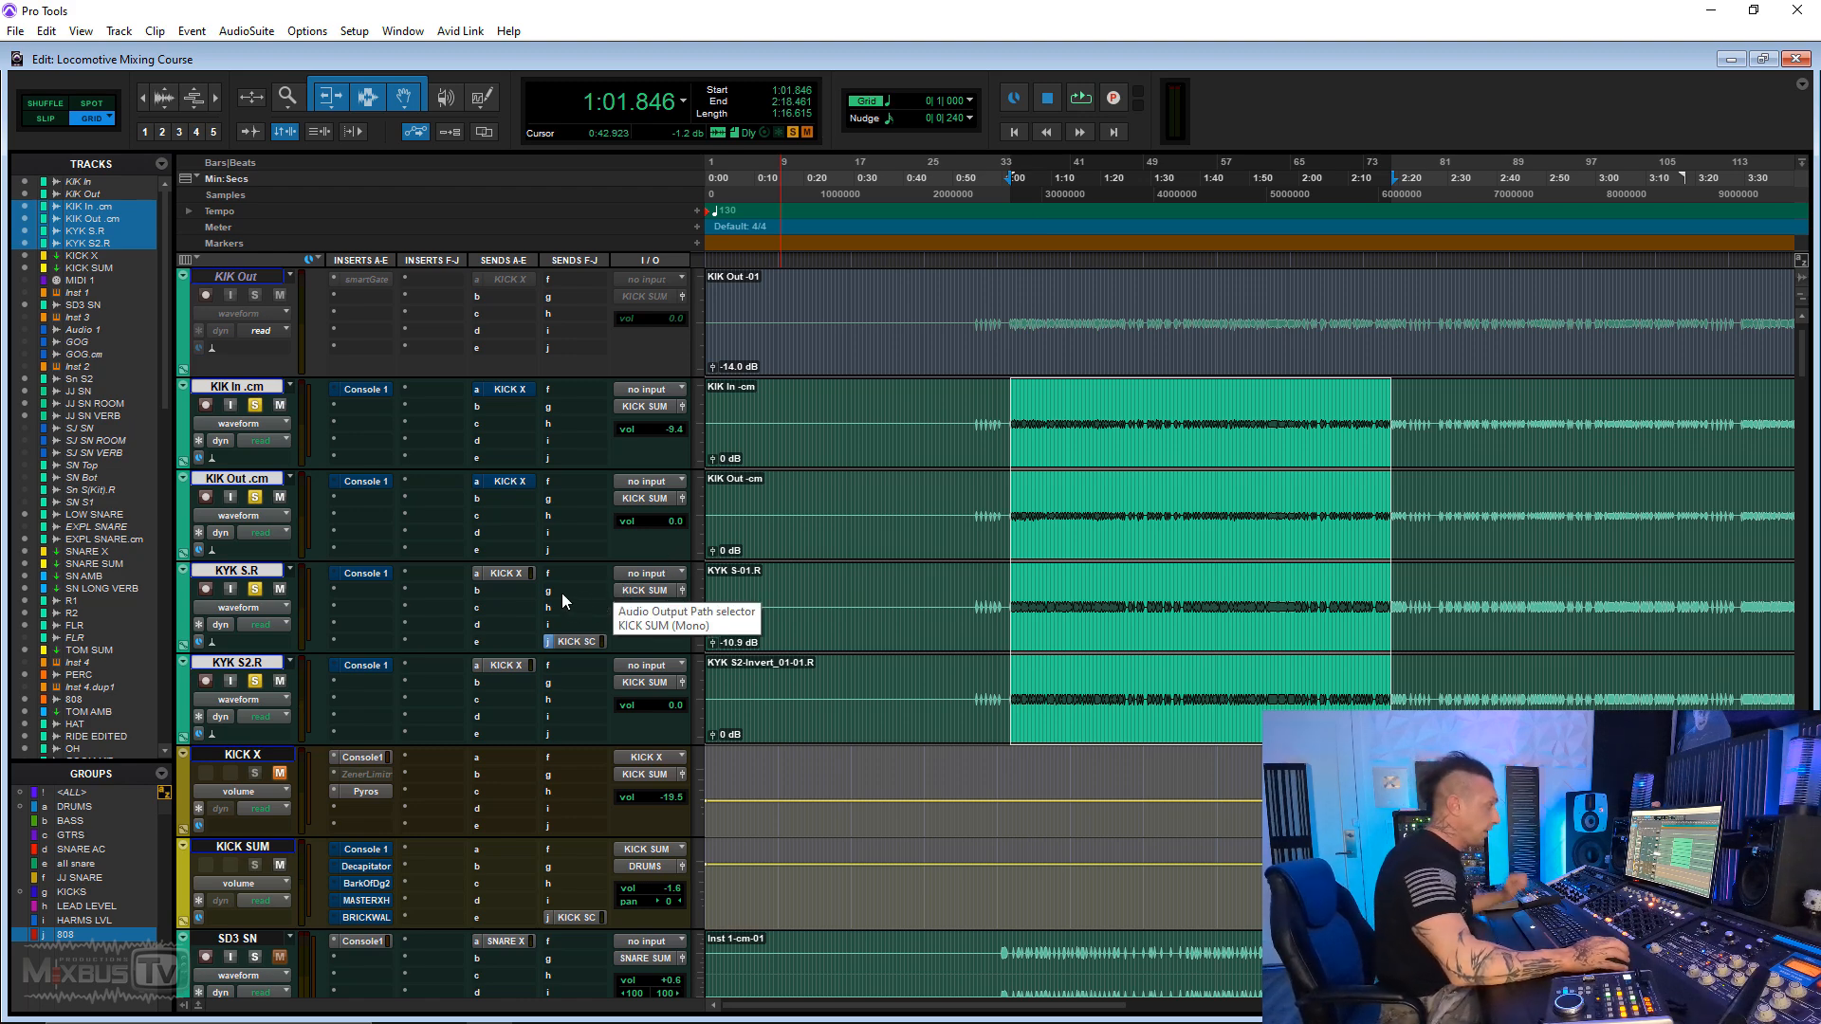
scroll(563, 607, "up", 1)
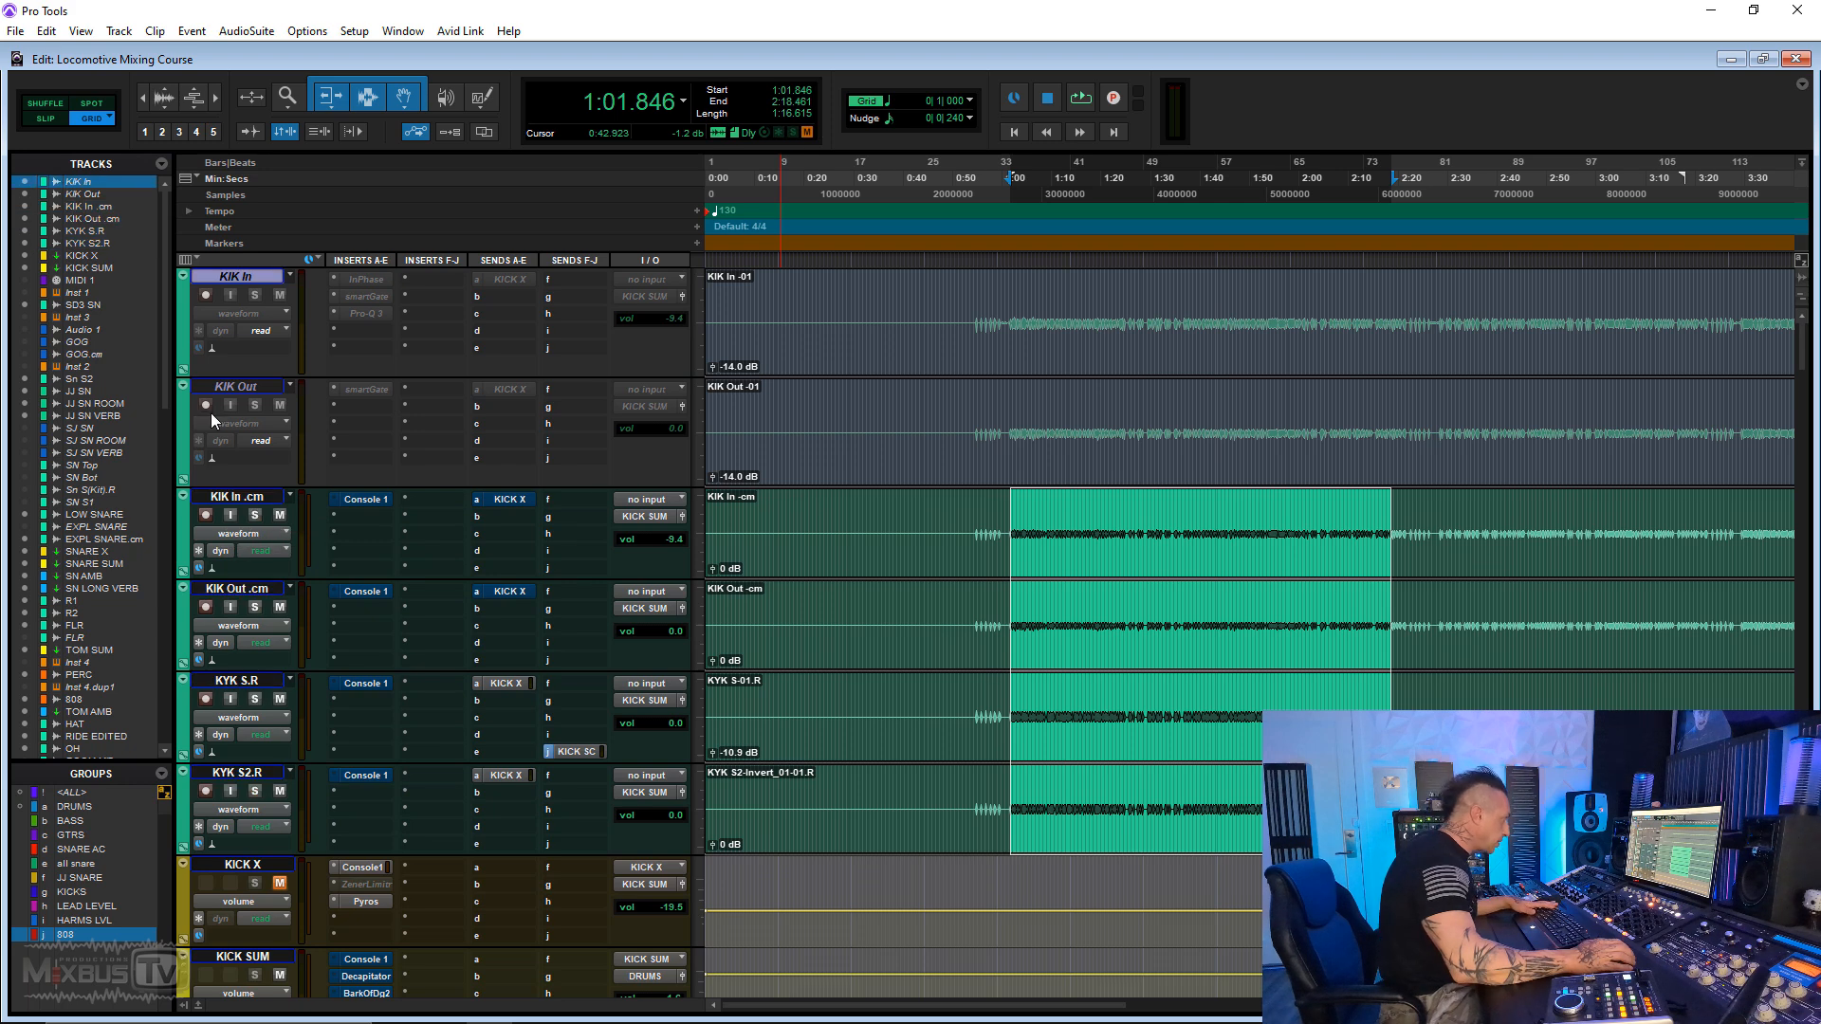
left_click(239, 386)
left_click(240, 278, "shift")
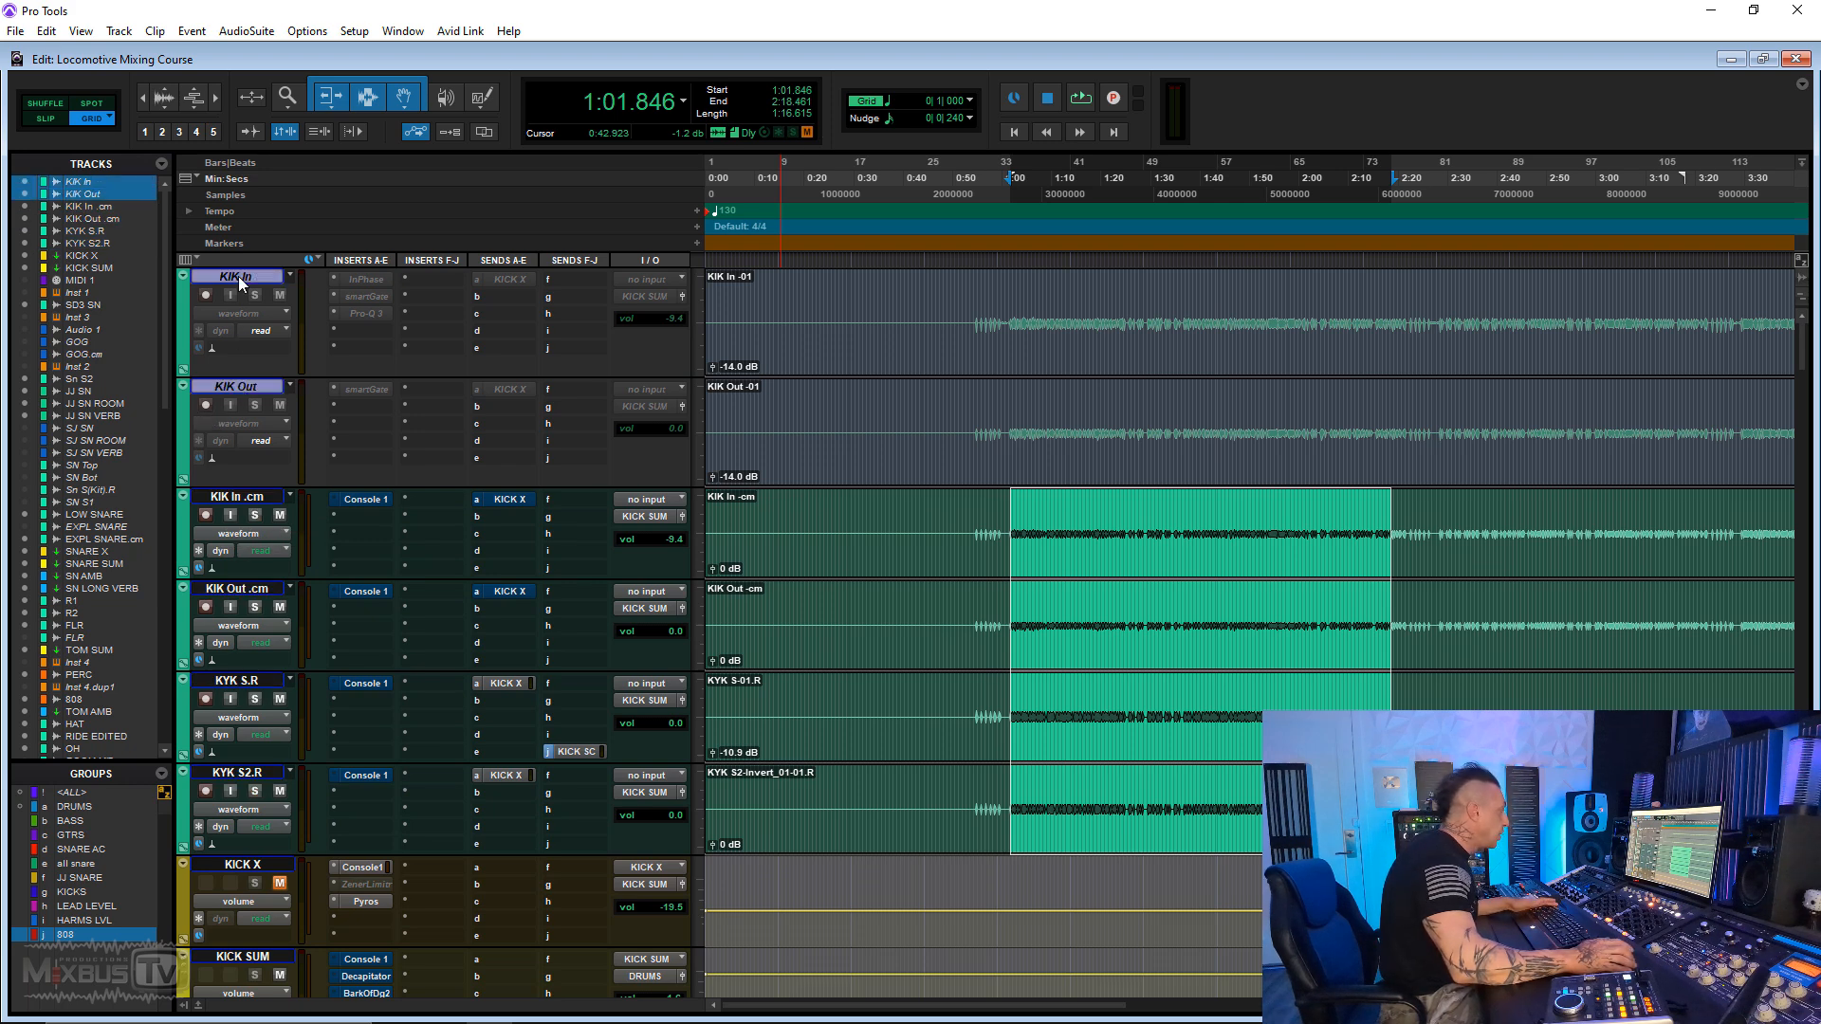
right_click(244, 279)
left_click(292, 295)
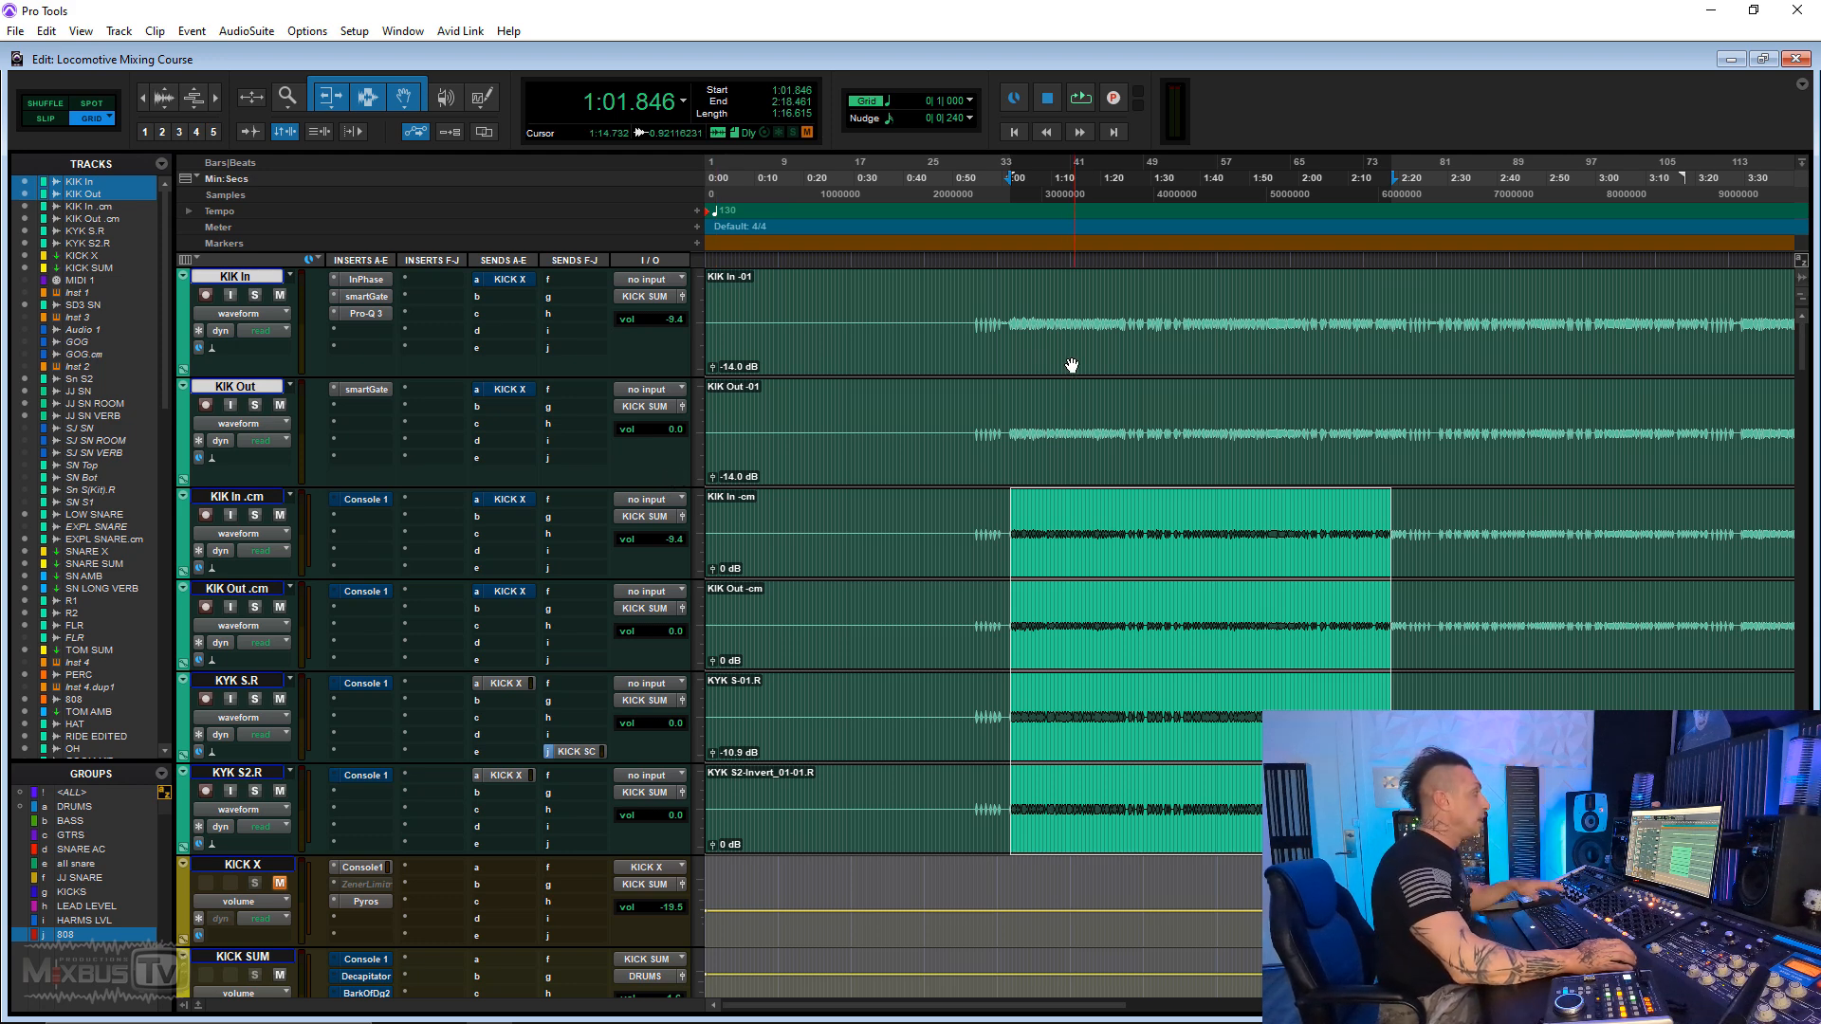
Step: Solo KIK In and select a single kick hit across KIK In and KIK Out, from about 1:03.999 to 1:04.009
left_click_drag(1018, 313, 1125, 401)
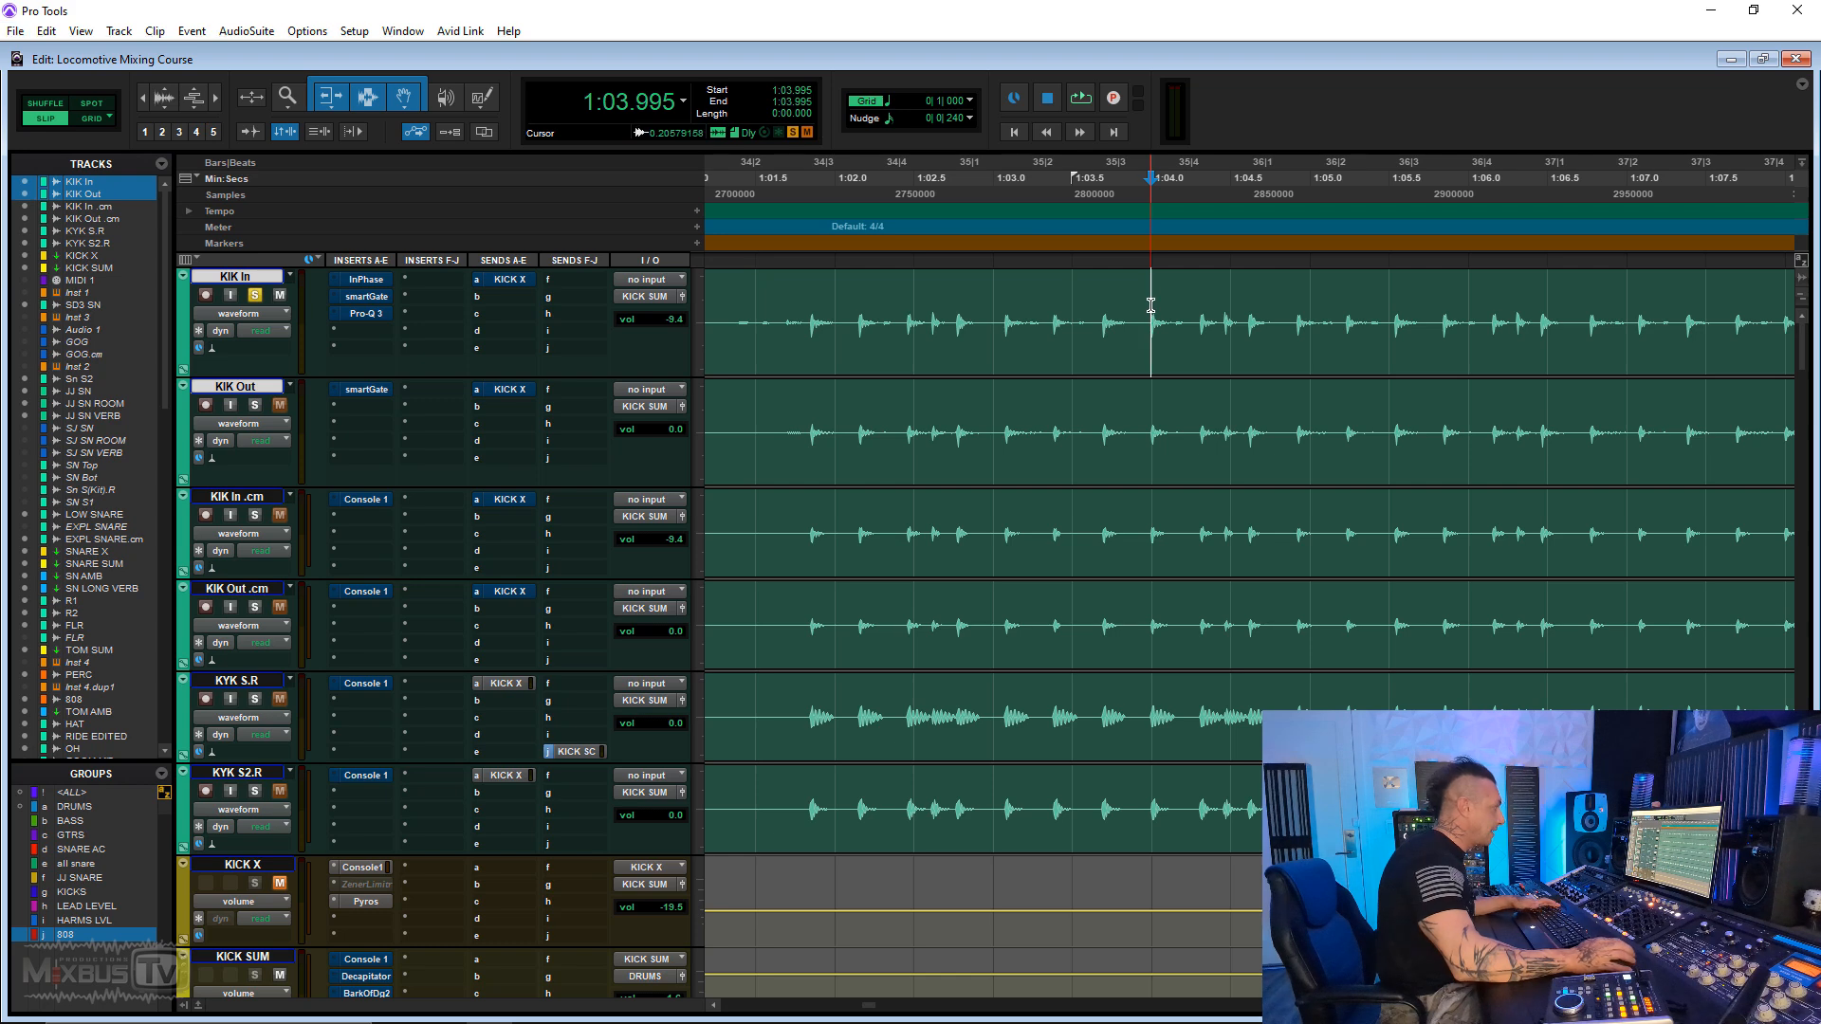
key("ctrl+]")
key("ctrl+]")
key("ctrl+]")
key("ctrl+]")
left_click(1271, 298)
key("ctrl+]")
key("ctrl+]")
key("ctrl+]")
key("ctrl+]")
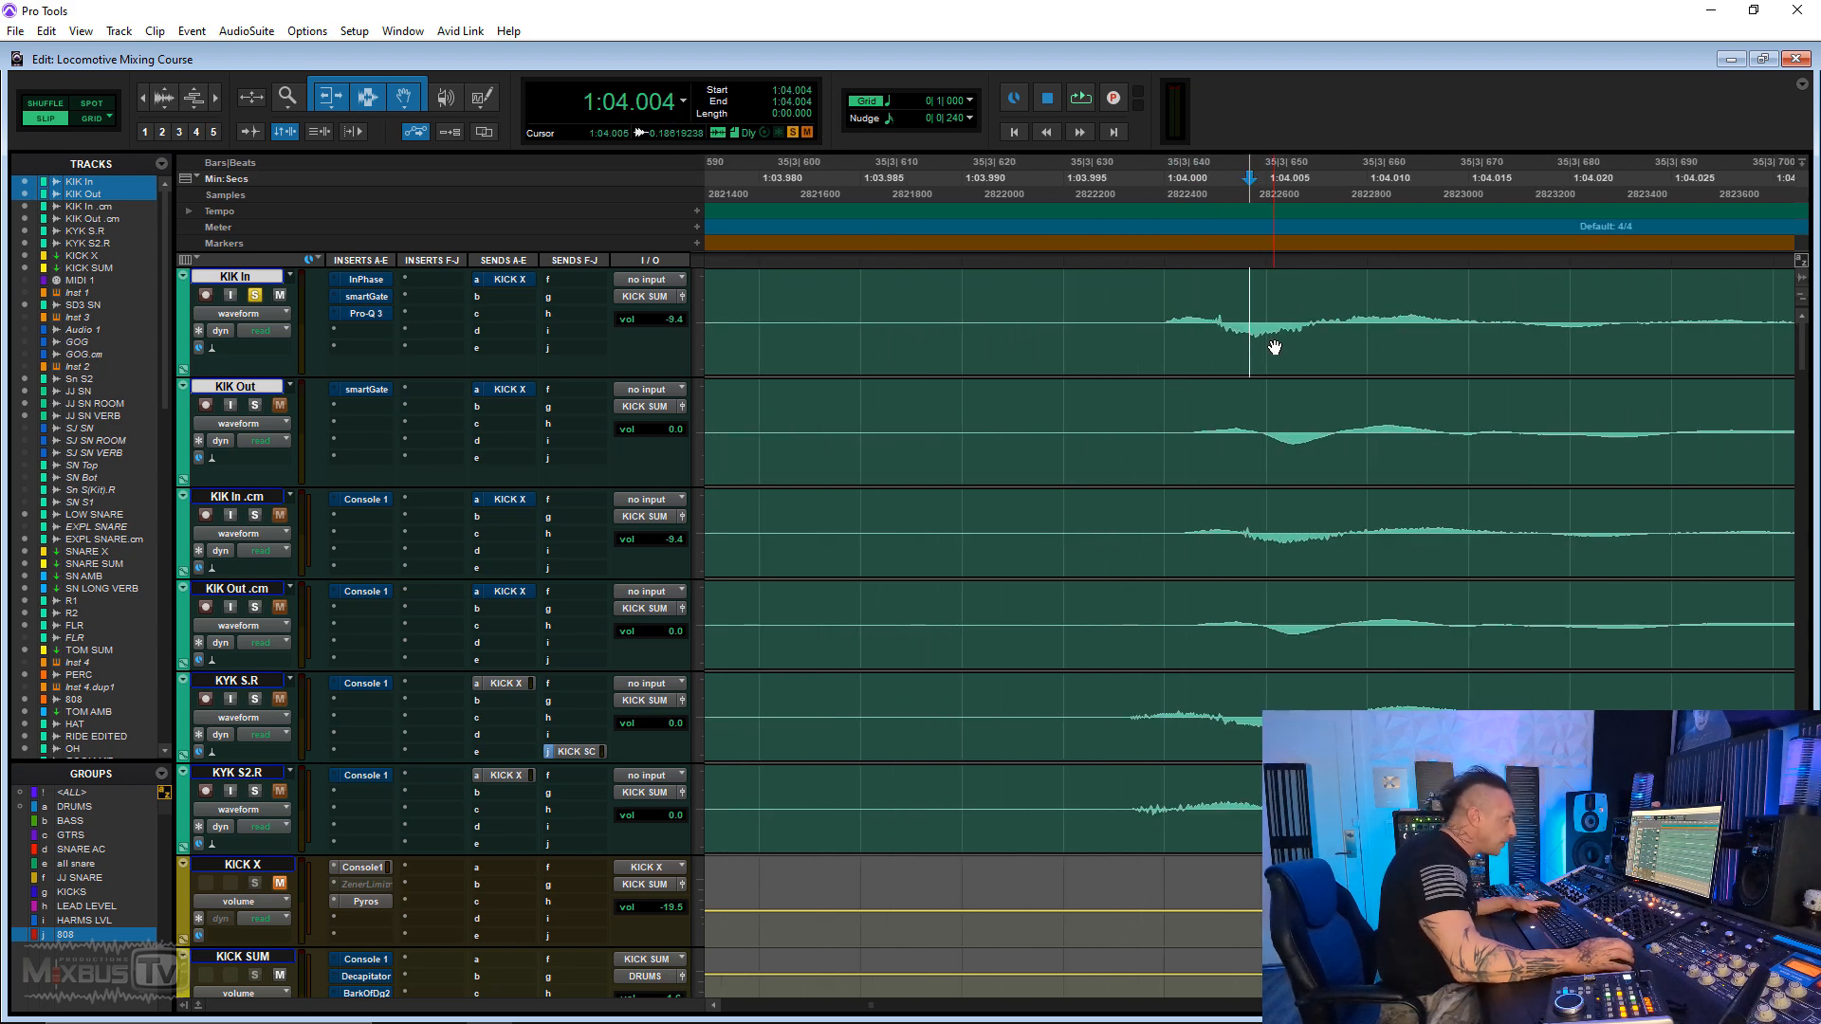
left_click_drag(1077, 304, 1480, 455)
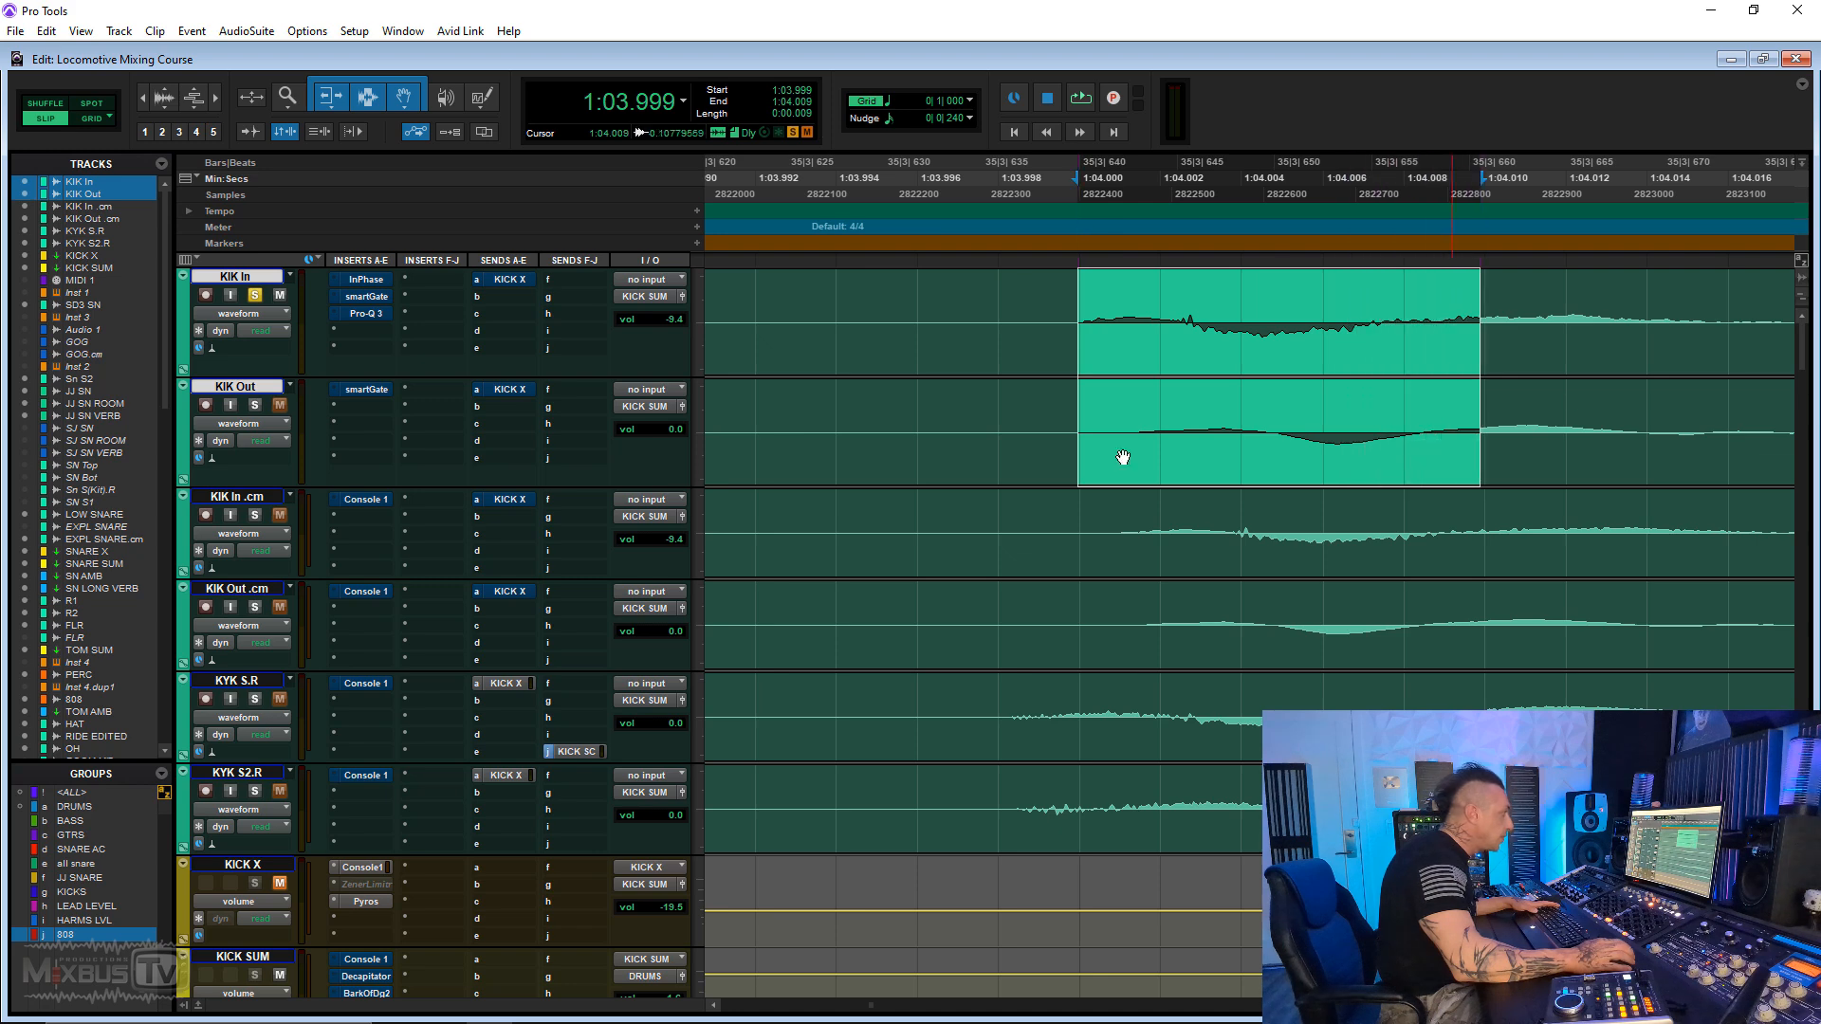
Step: Colour the KIK In and KIK Out tracks yellow and increase the height of both tracks
double_click(182, 410)
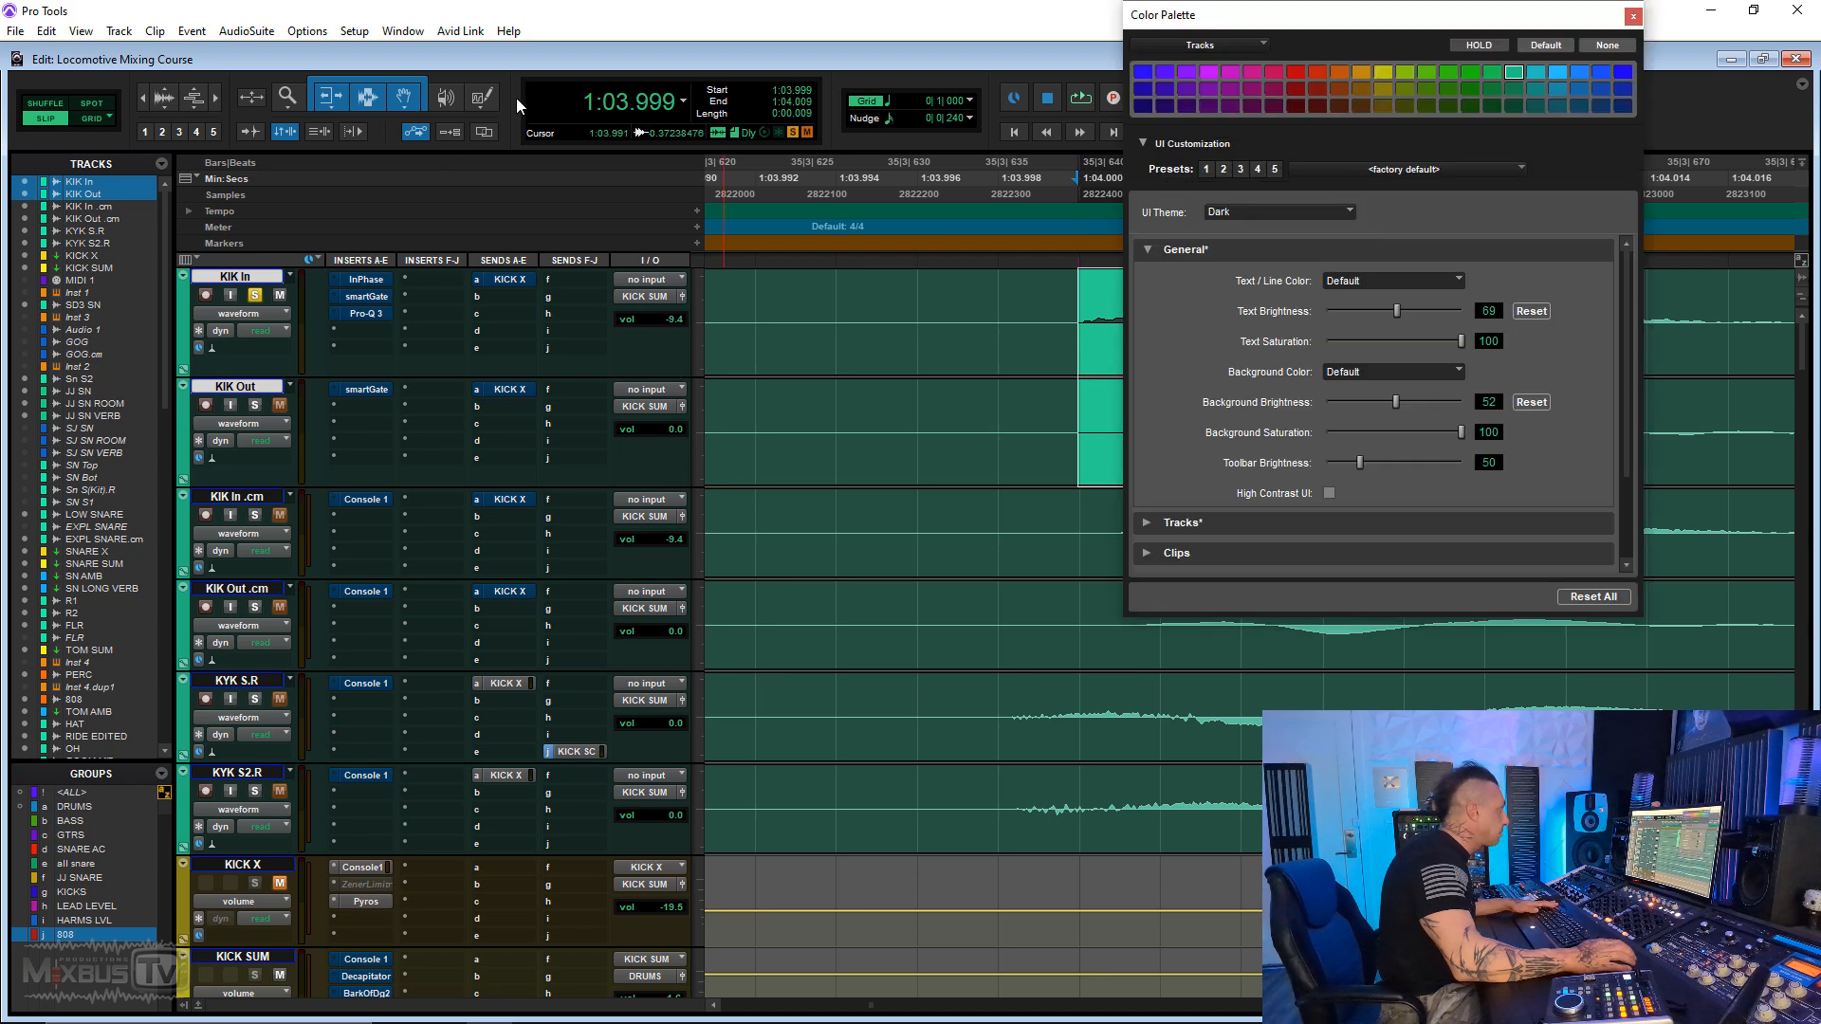
left_click(1391, 66)
left_click(1633, 16)
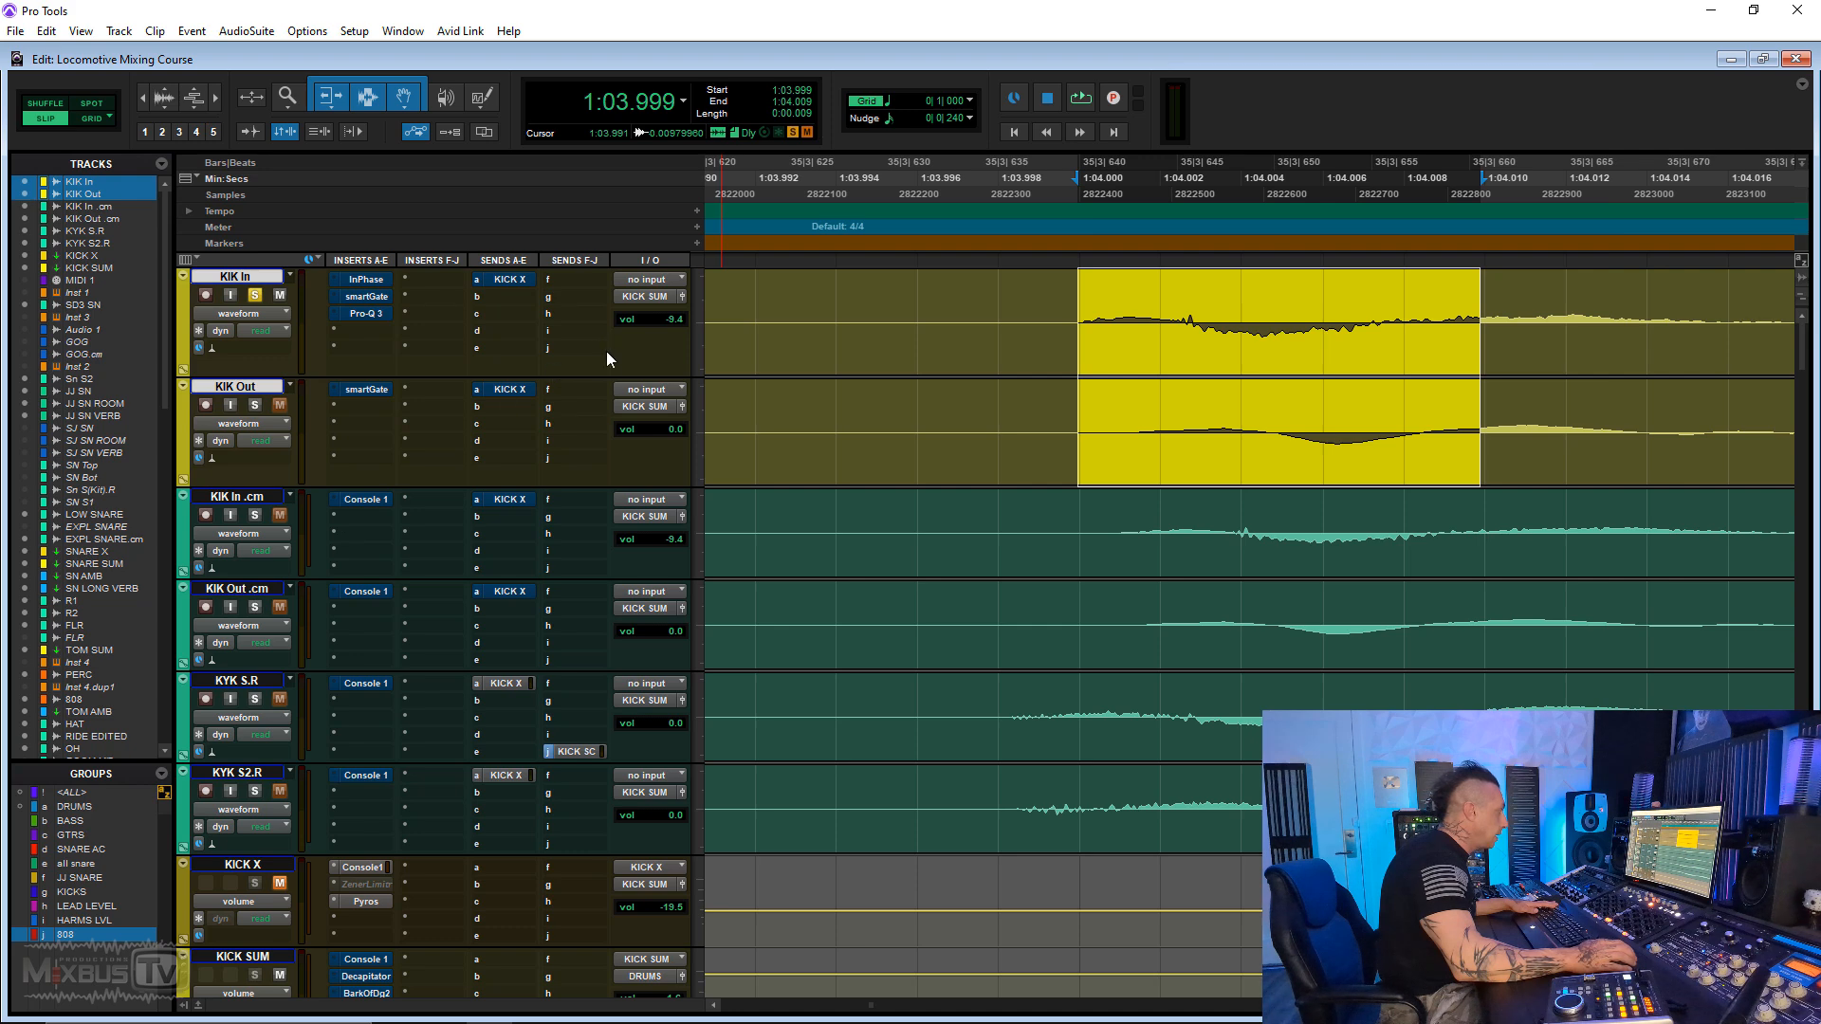
left_click_drag(591, 376, 586, 436)
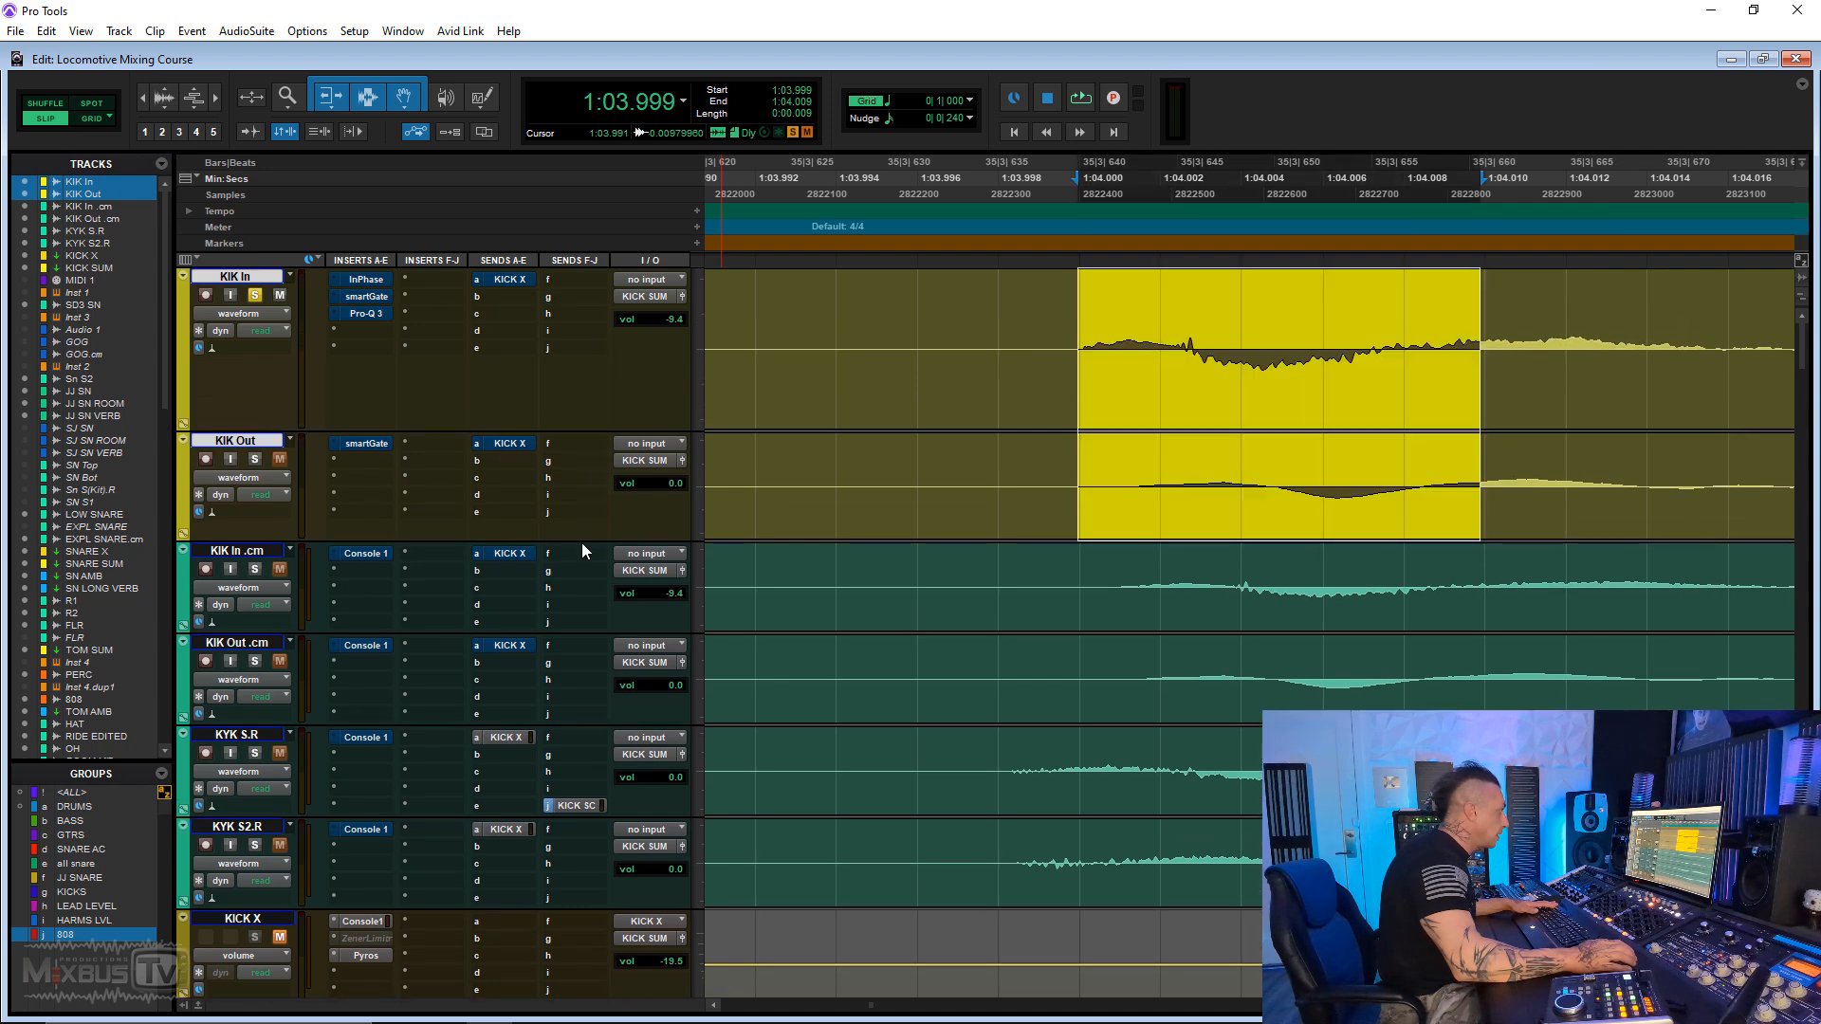
left_click_drag(579, 538, 575, 595)
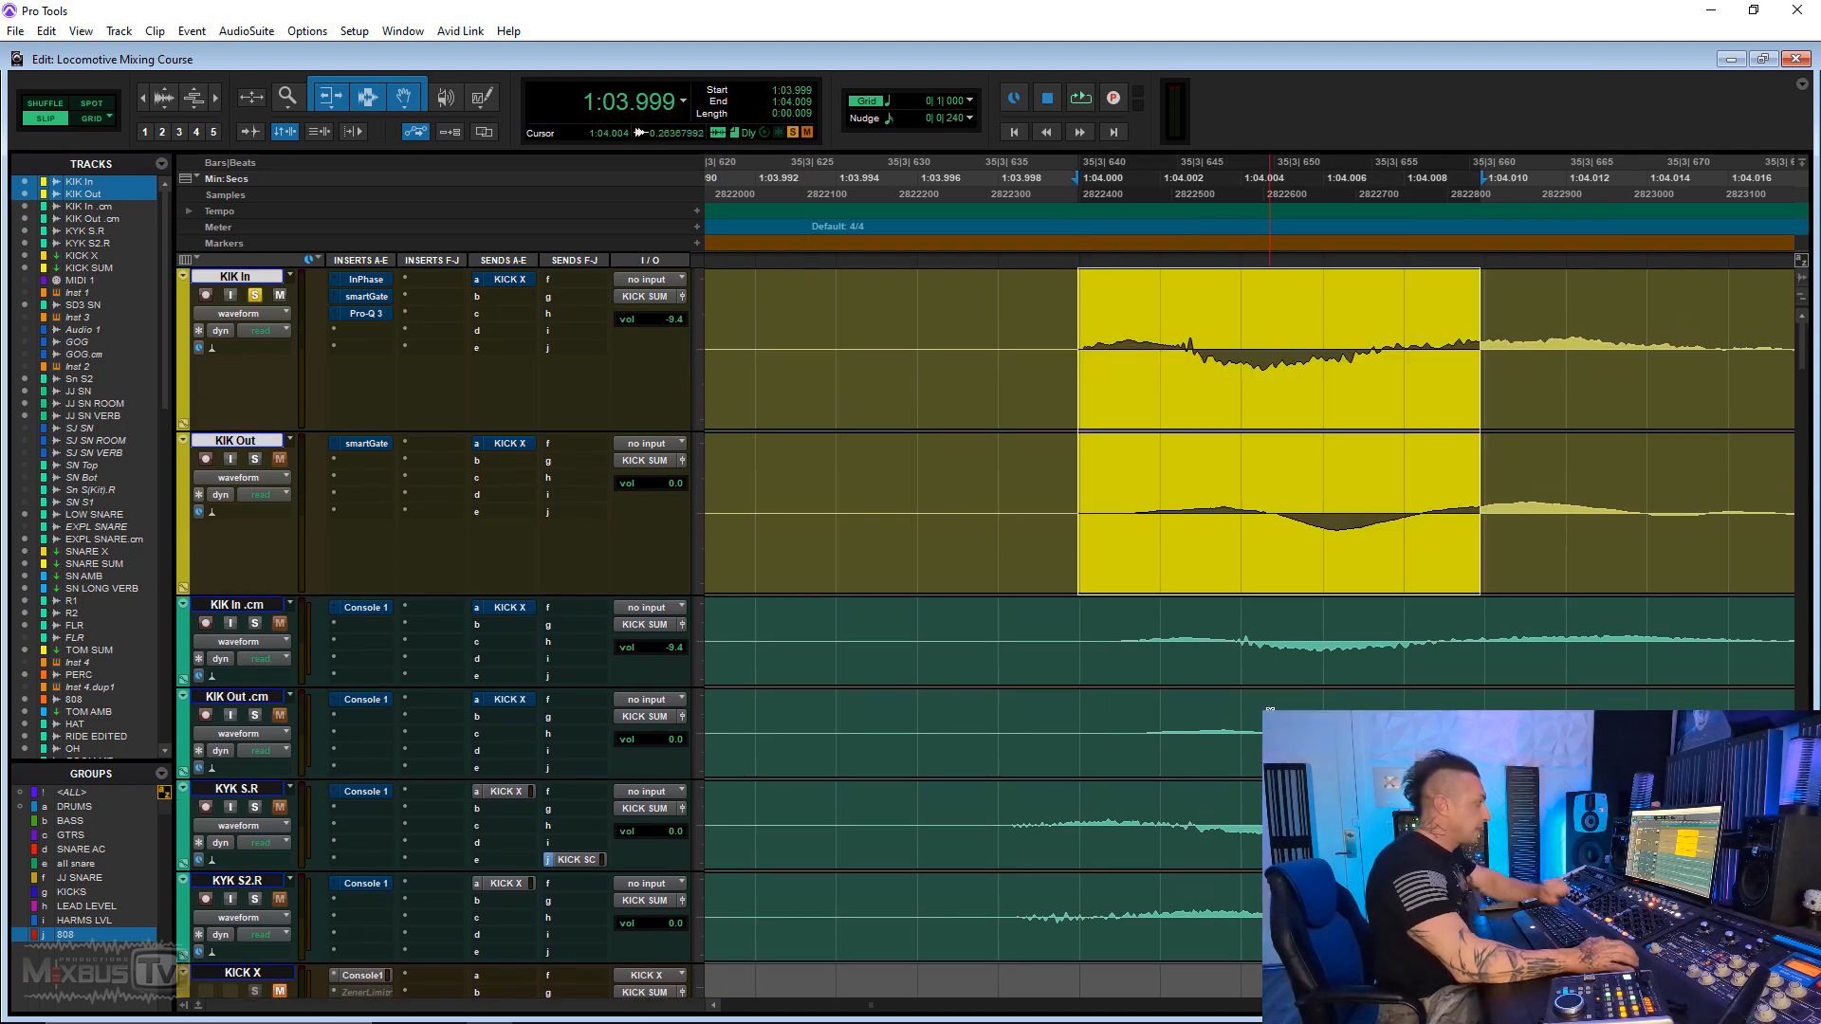
Step: Compare the kick hit's waveform phase by selecting it on KIK In, on KIK Out and across both, about 1:03.999 to 1:04.026
left_click(1241, 385)
left_click(1107, 307)
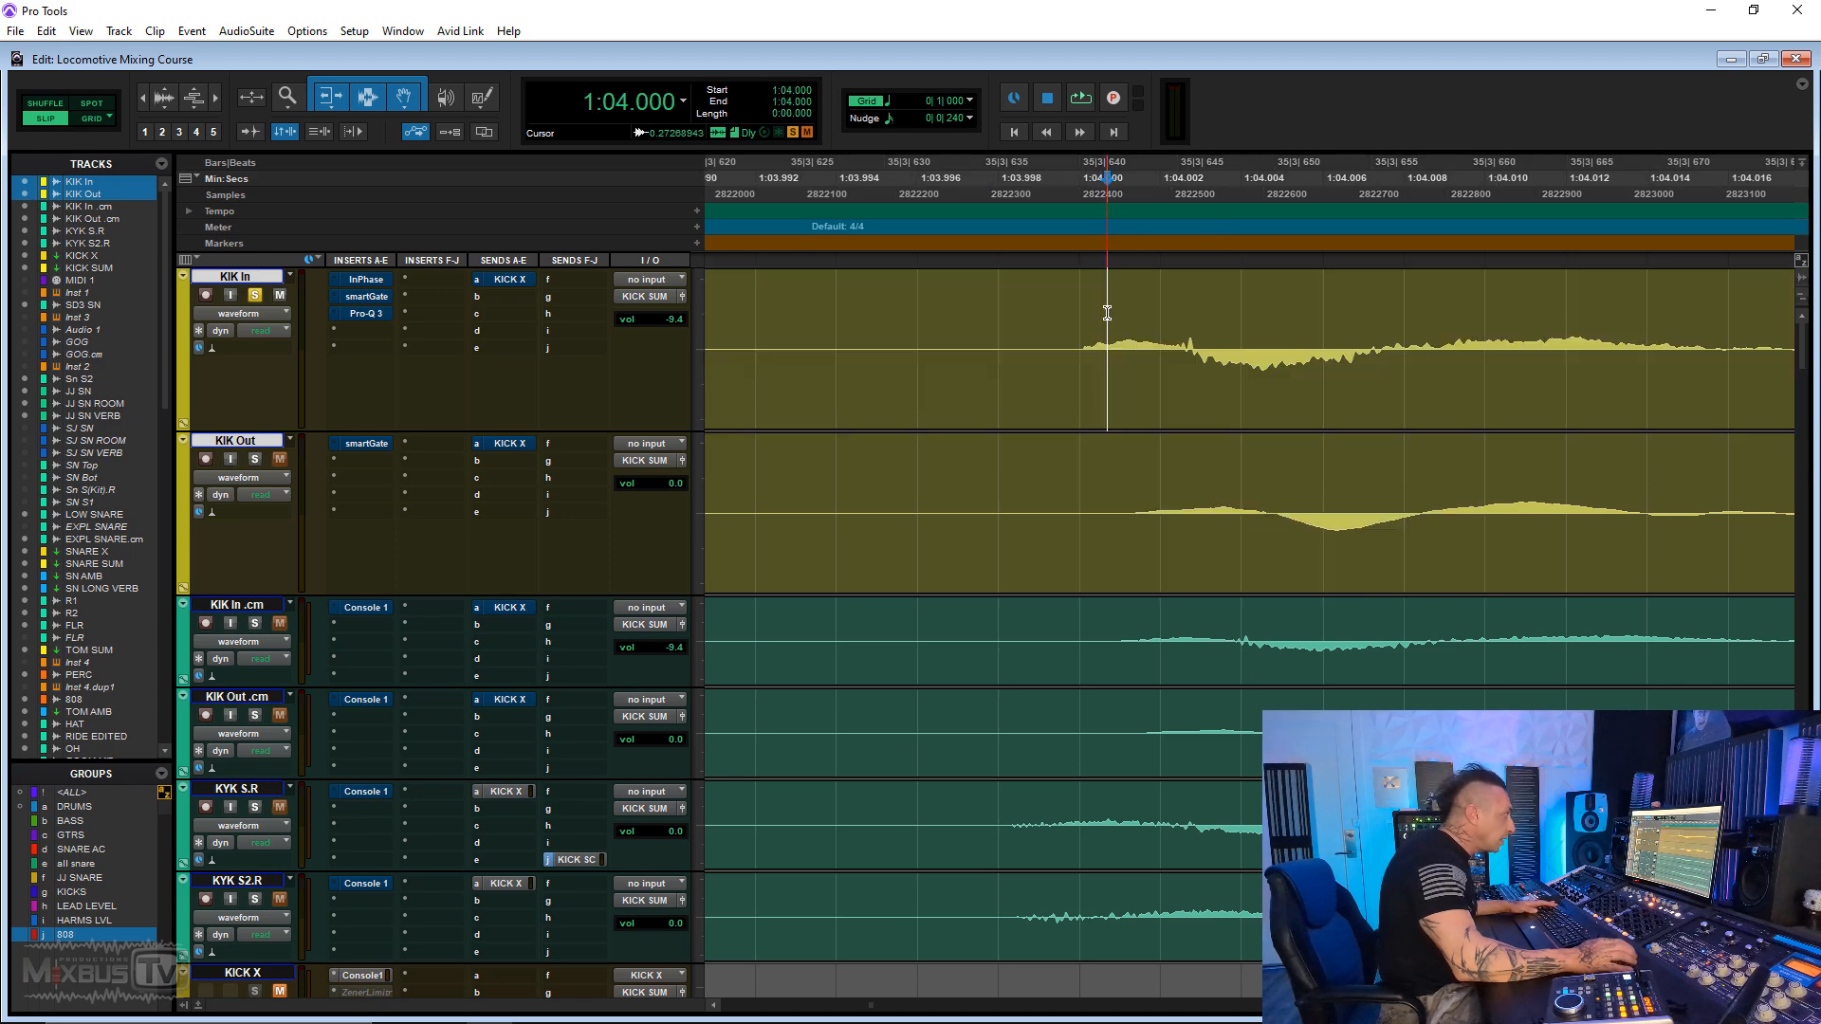
key("ctrl+[")
left_click_drag(1171, 317, 1669, 351)
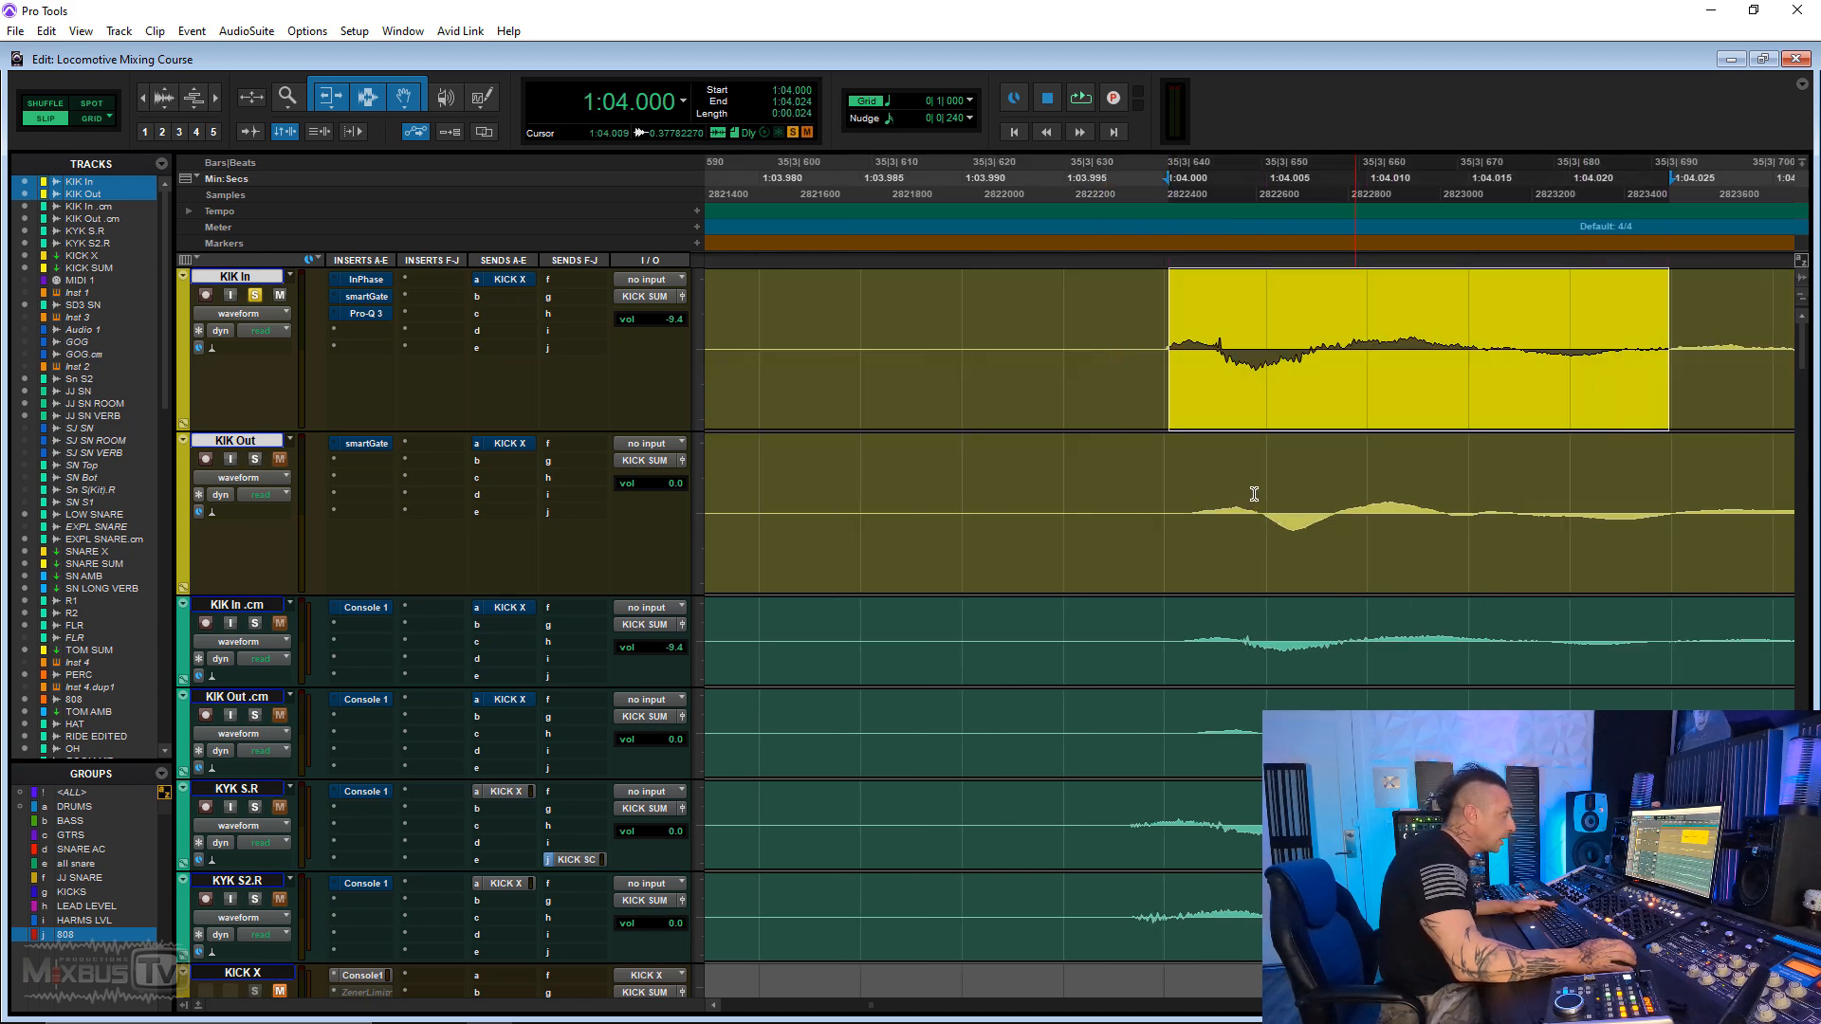
left_click_drag(1181, 482, 1557, 480)
left_click_drag(1186, 333, 1705, 522)
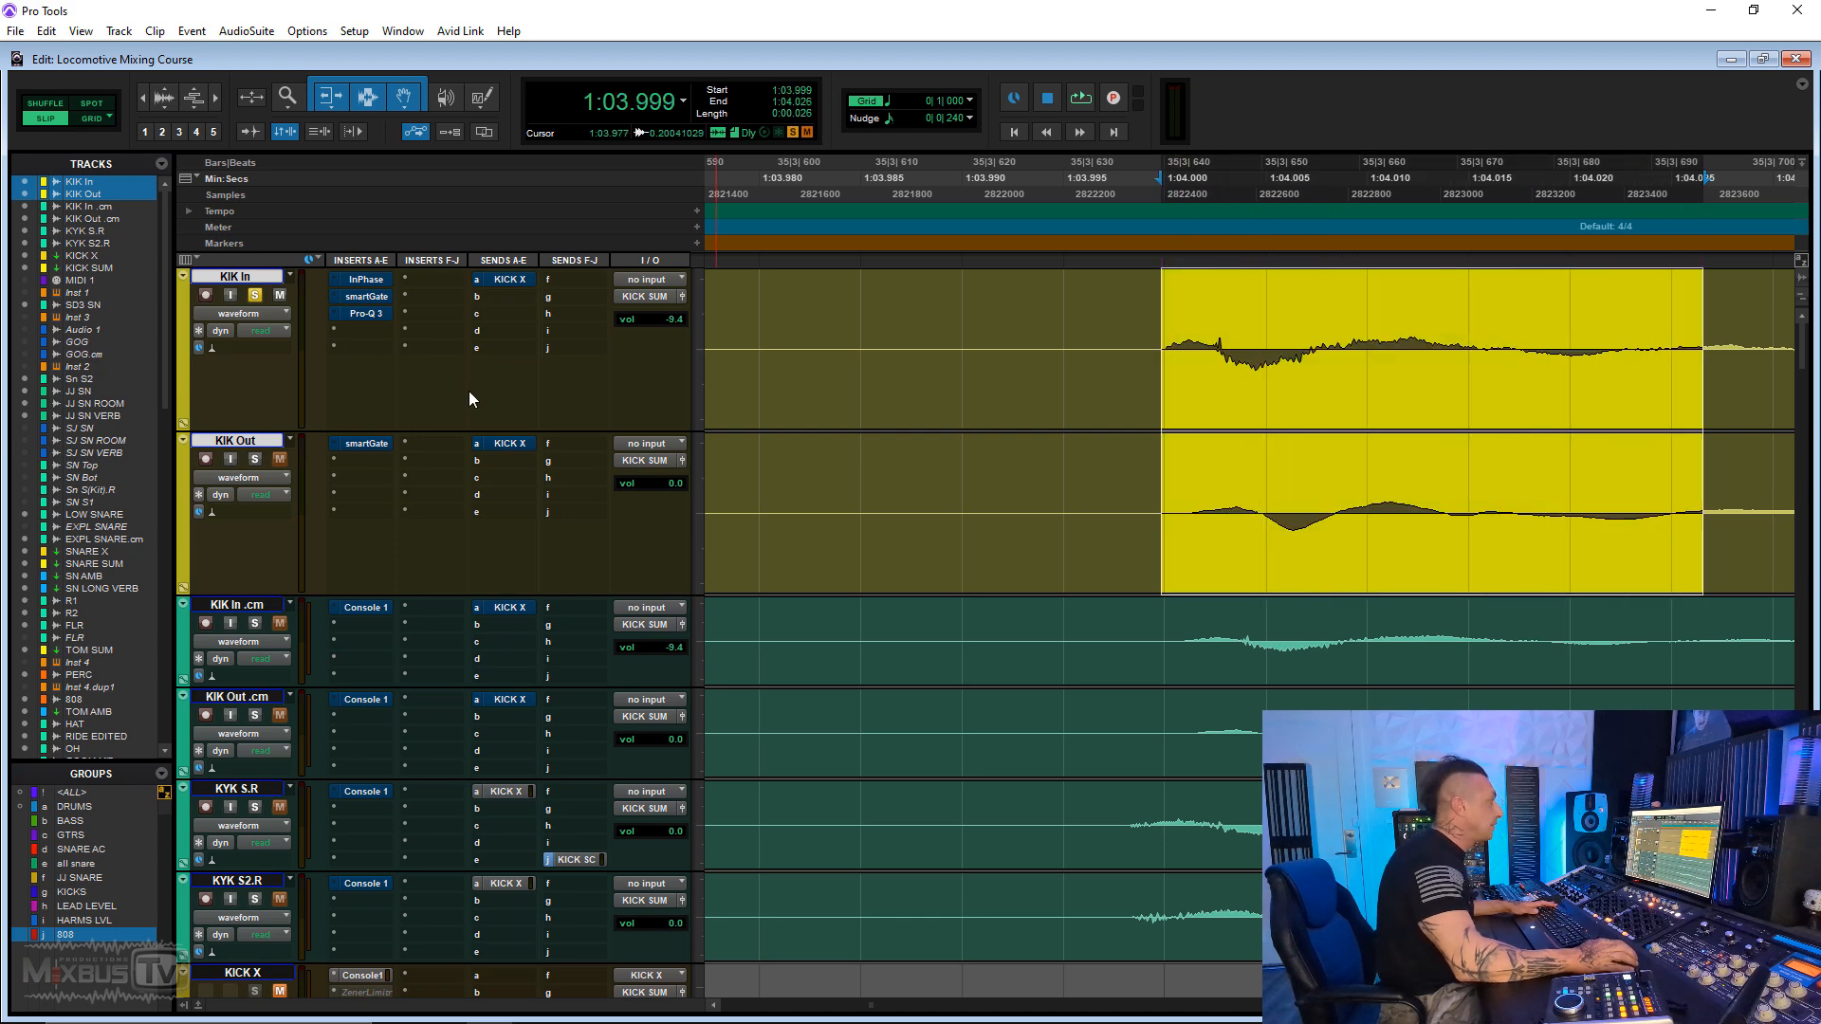
Step: Audition KIK In and KIK Out soloed together from 1:01.773, and place the edit cursor at the kick hit near 1:02.173
key("space")
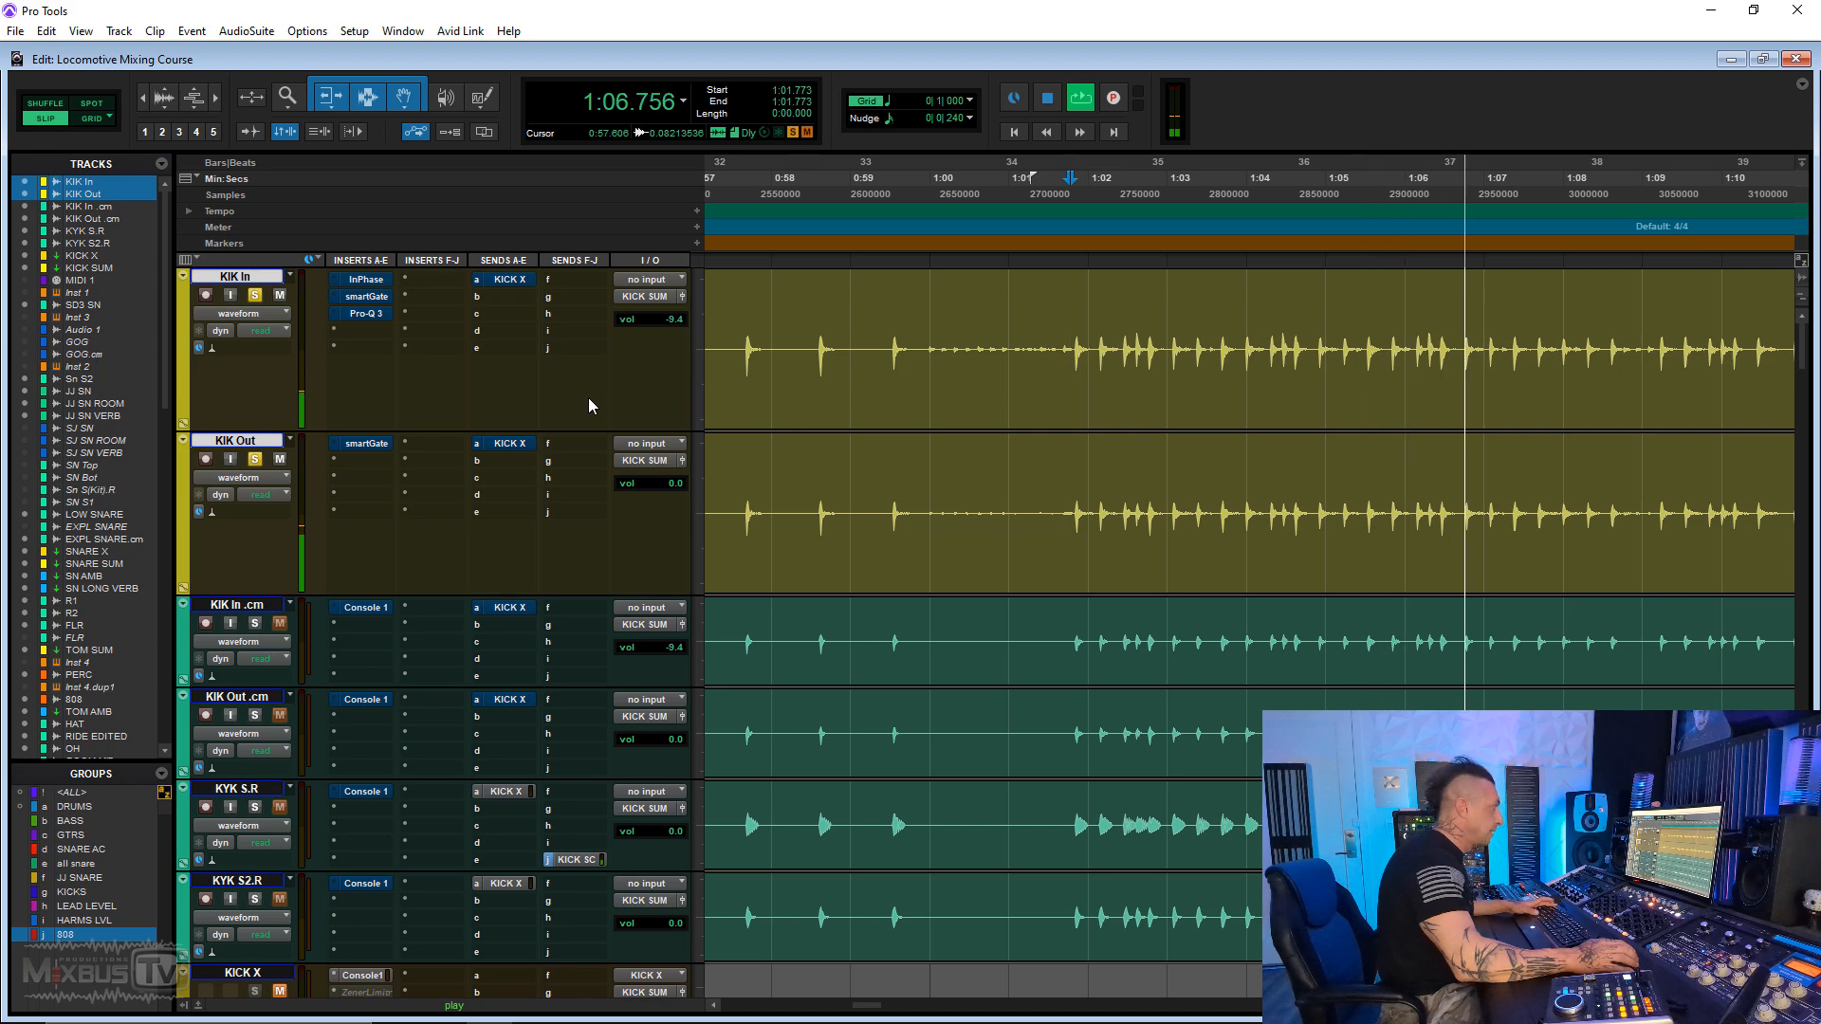
key("space")
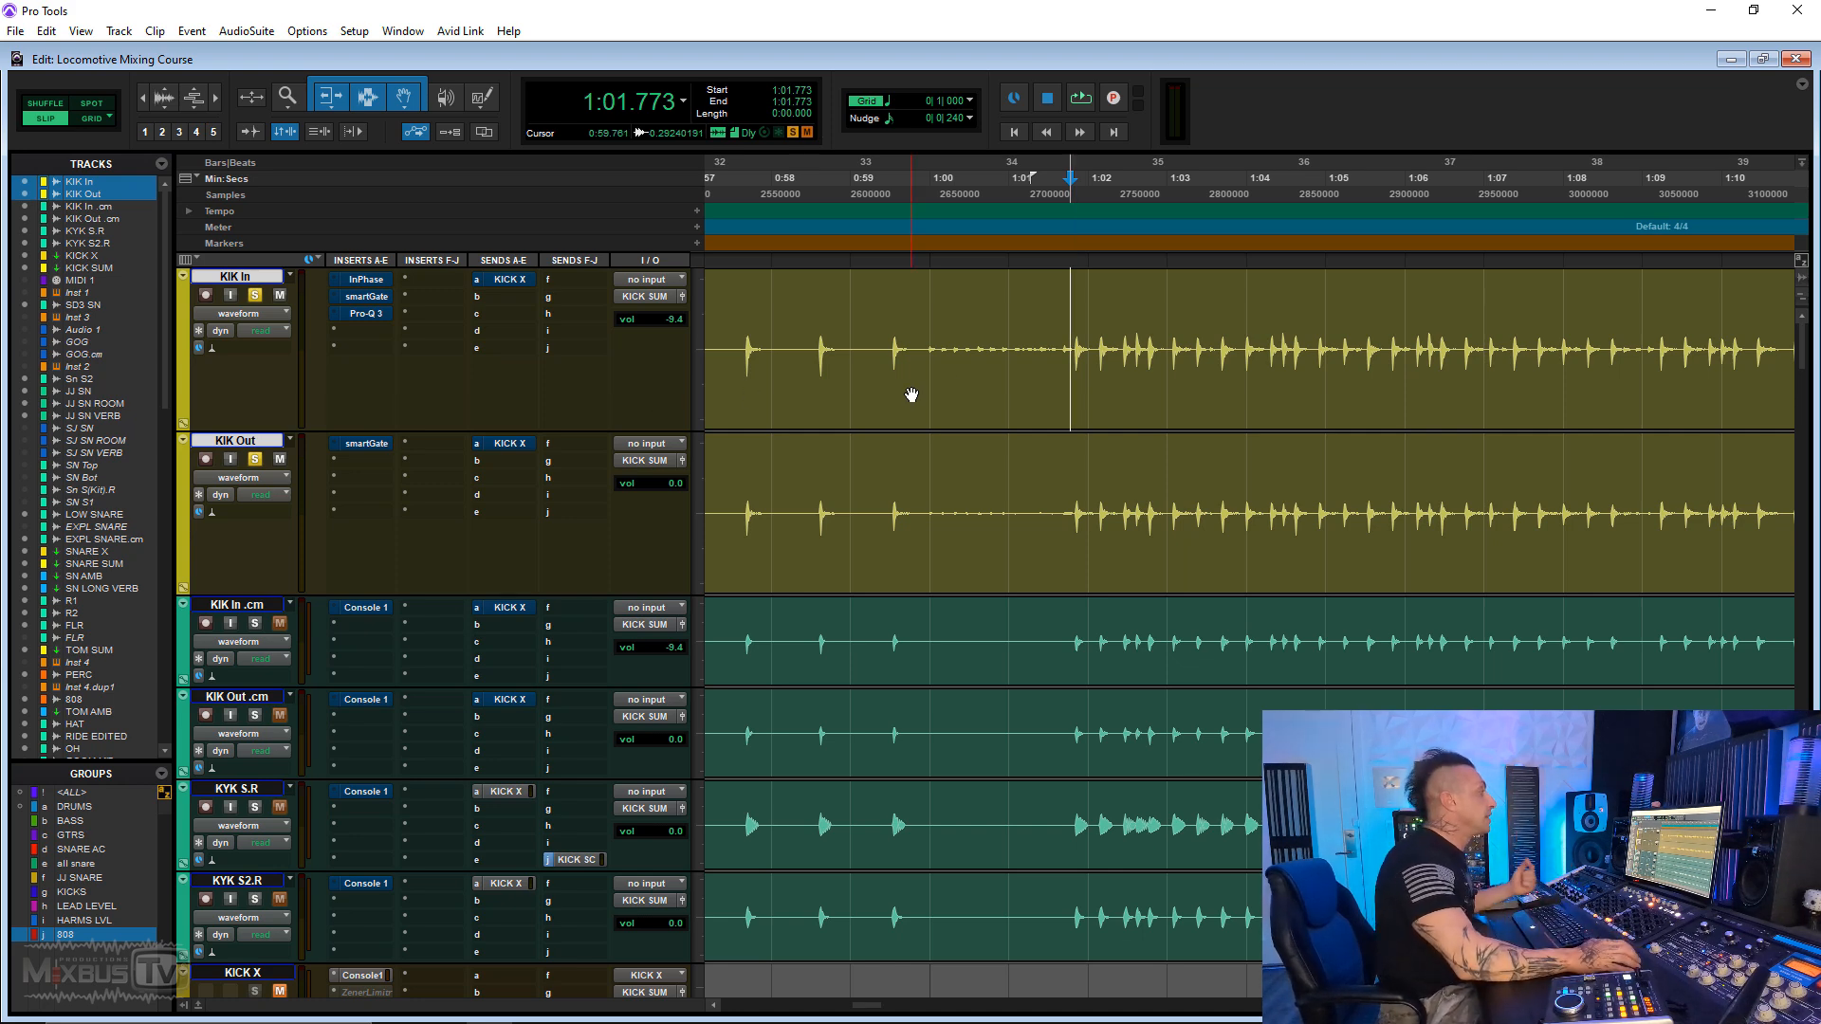
left_click(1109, 325)
scroll(1103, 368, "up", 3)
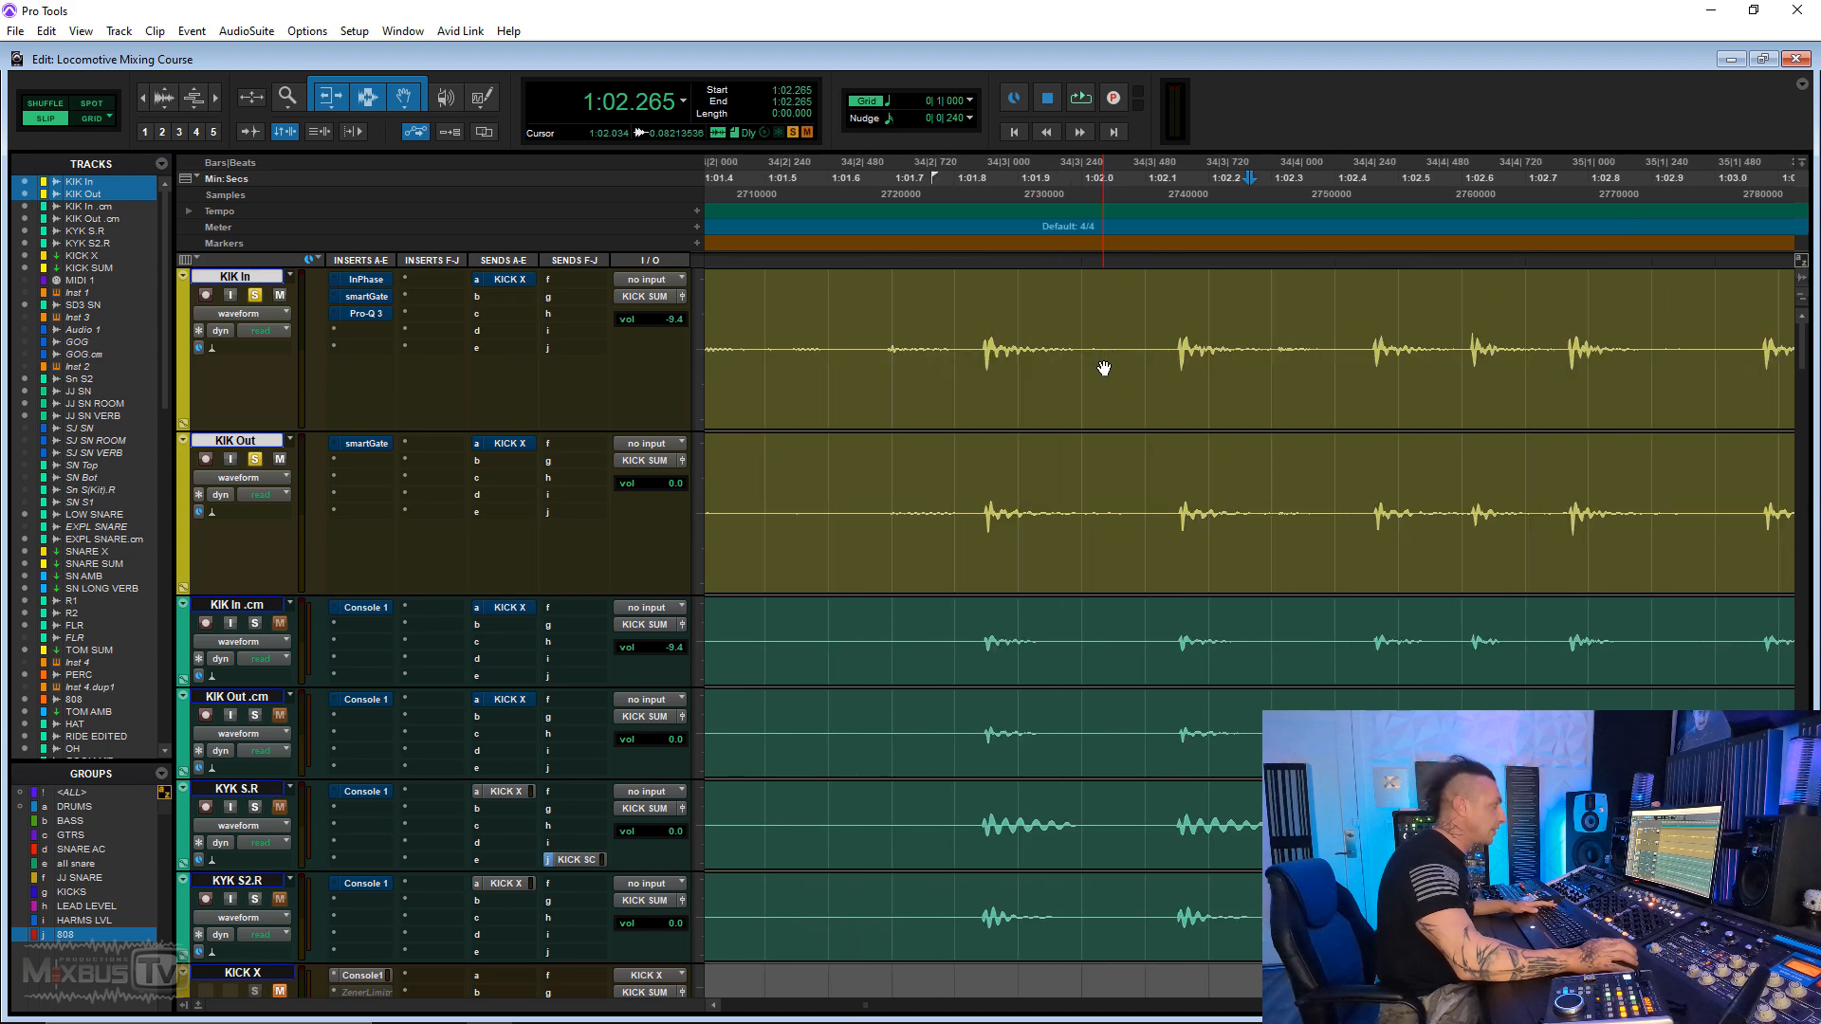
left_click(1197, 318)
scroll(1182, 365, "up", 3)
scroll(1176, 365, "down", 2)
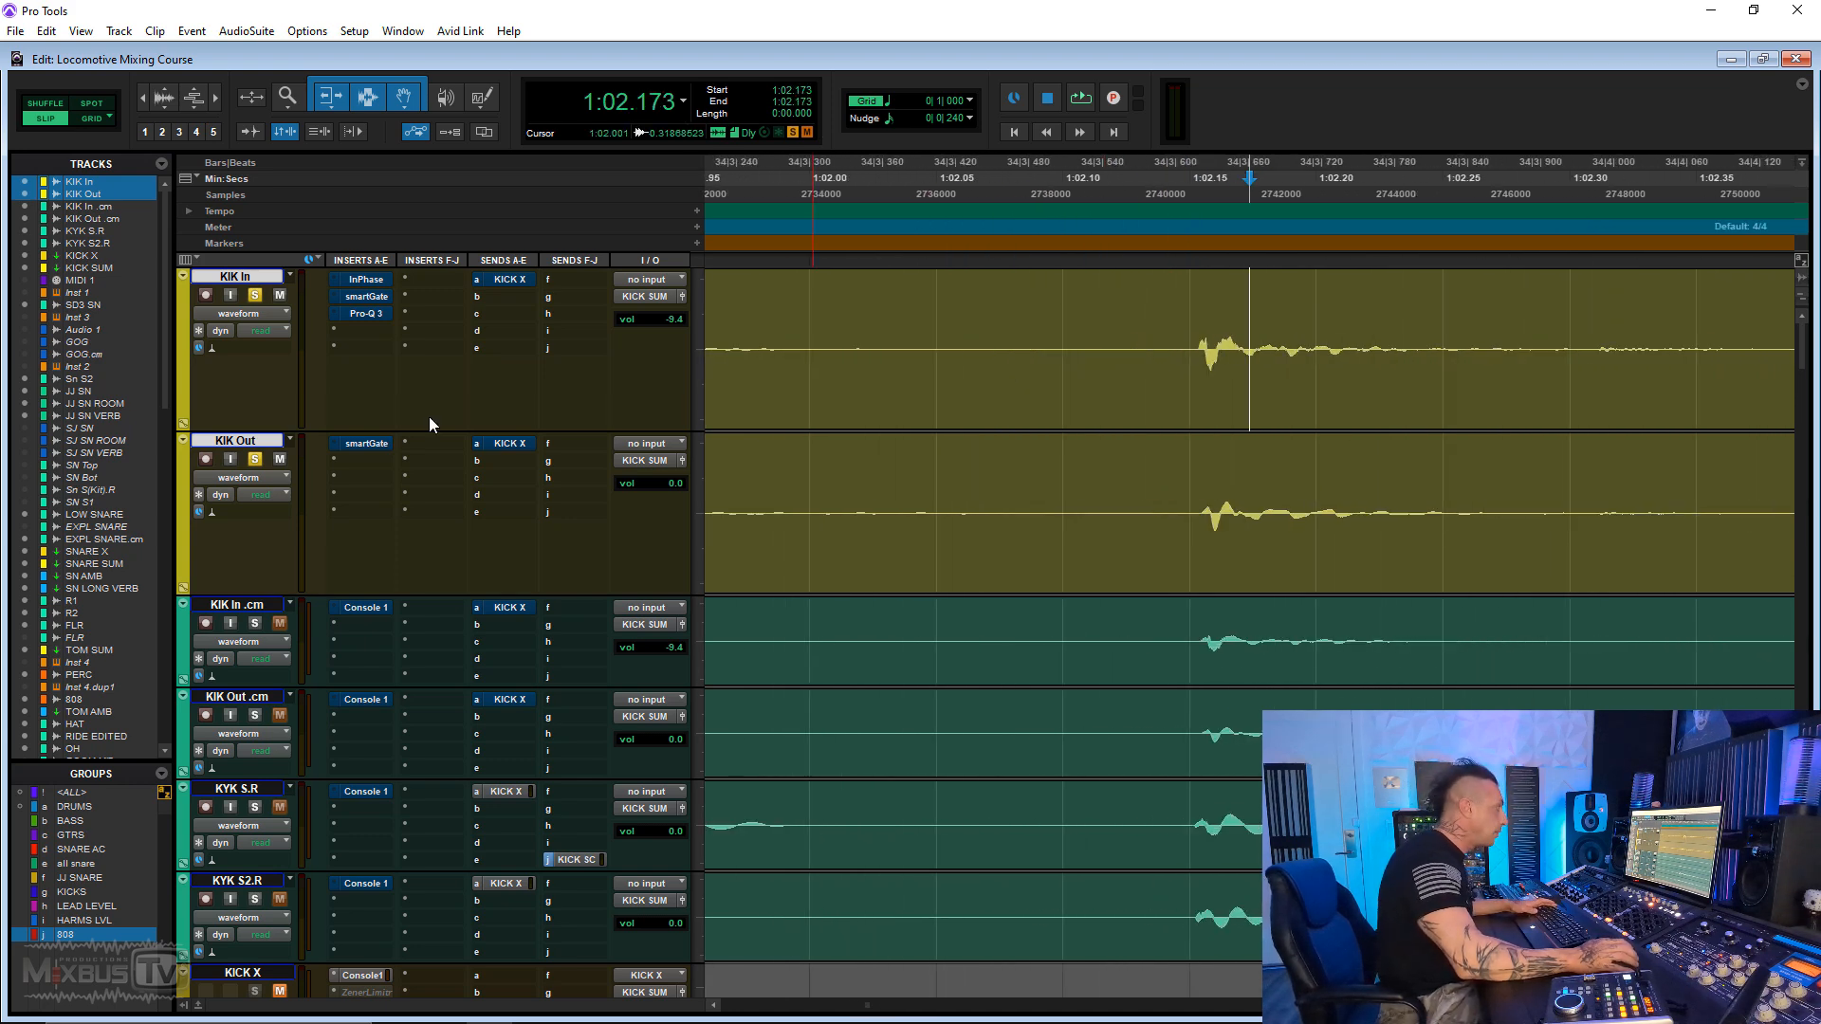
Step: Open the InPhase plug-in on KIK In, take it out of bypass and move its window clear of the track names
left_click(366, 280)
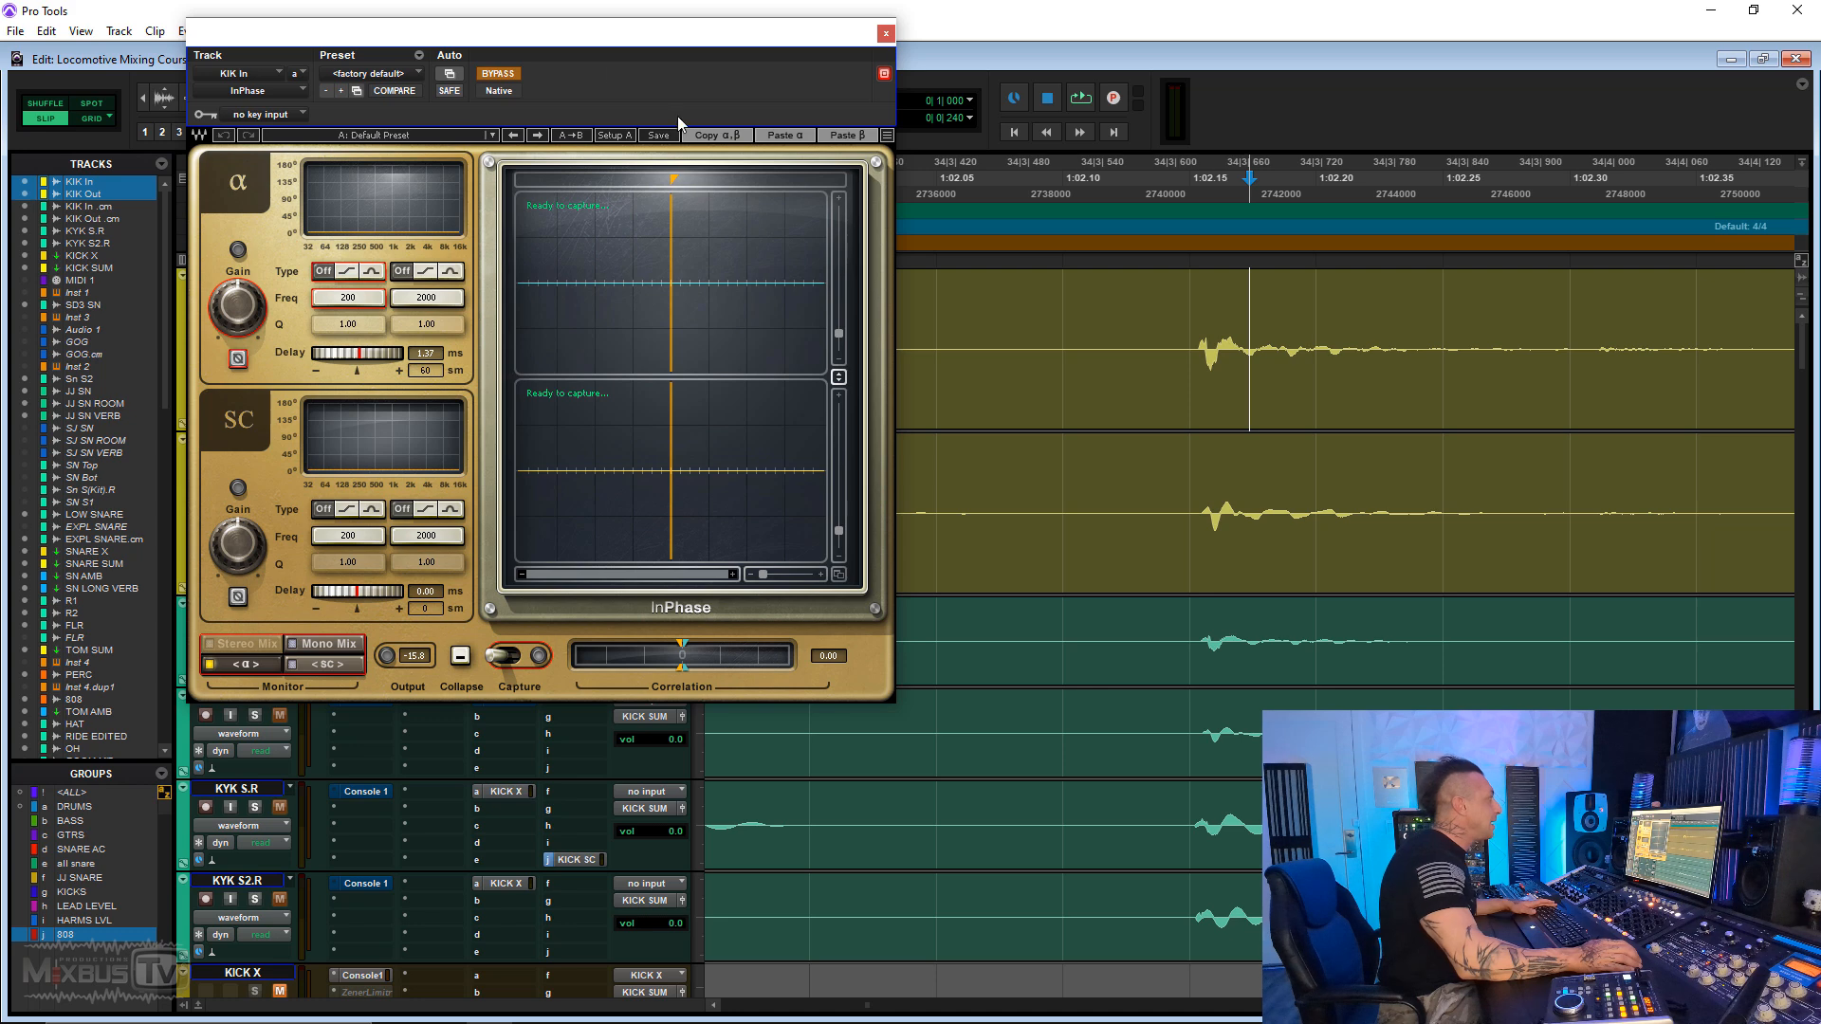
left_click(497, 76)
left_click(497, 76)
left_click_drag(624, 34, 871, 48)
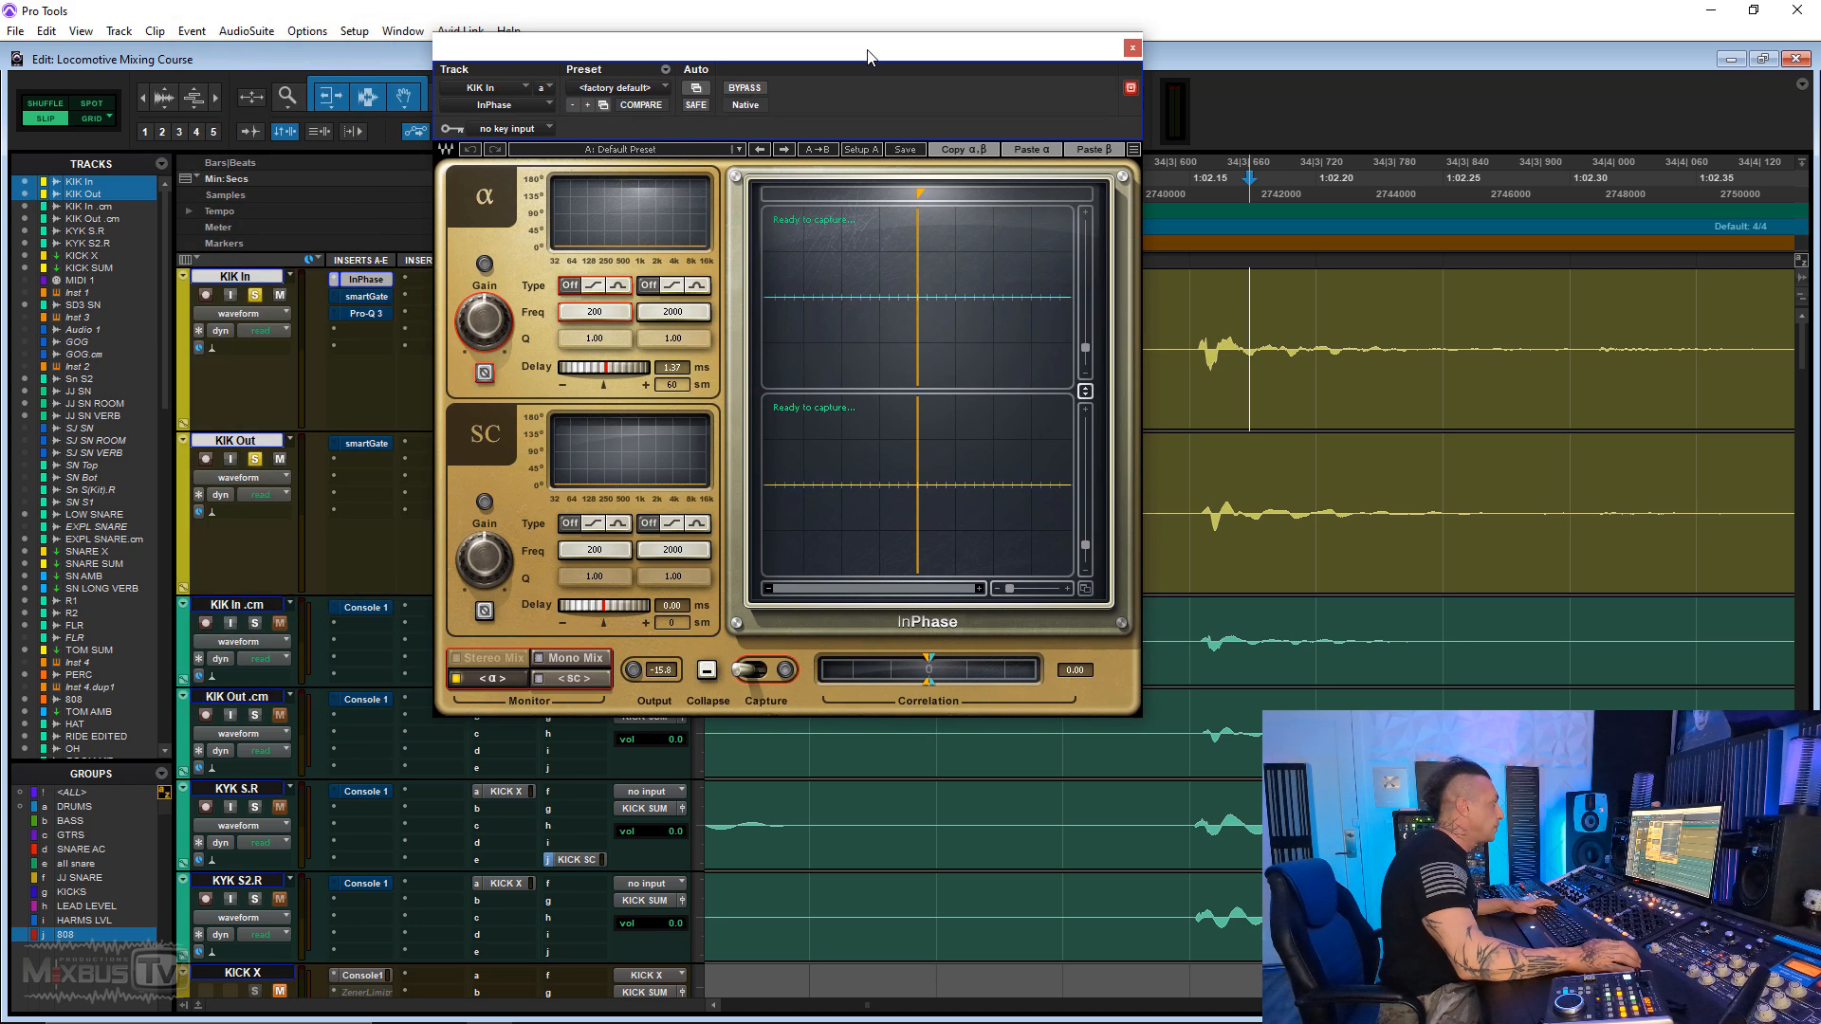
Step: Capture the kick waveforms in InPhase during playback from 1:02.146 with KICK SC as key input, and close the plug-in
left_click(1180, 322)
key("space")
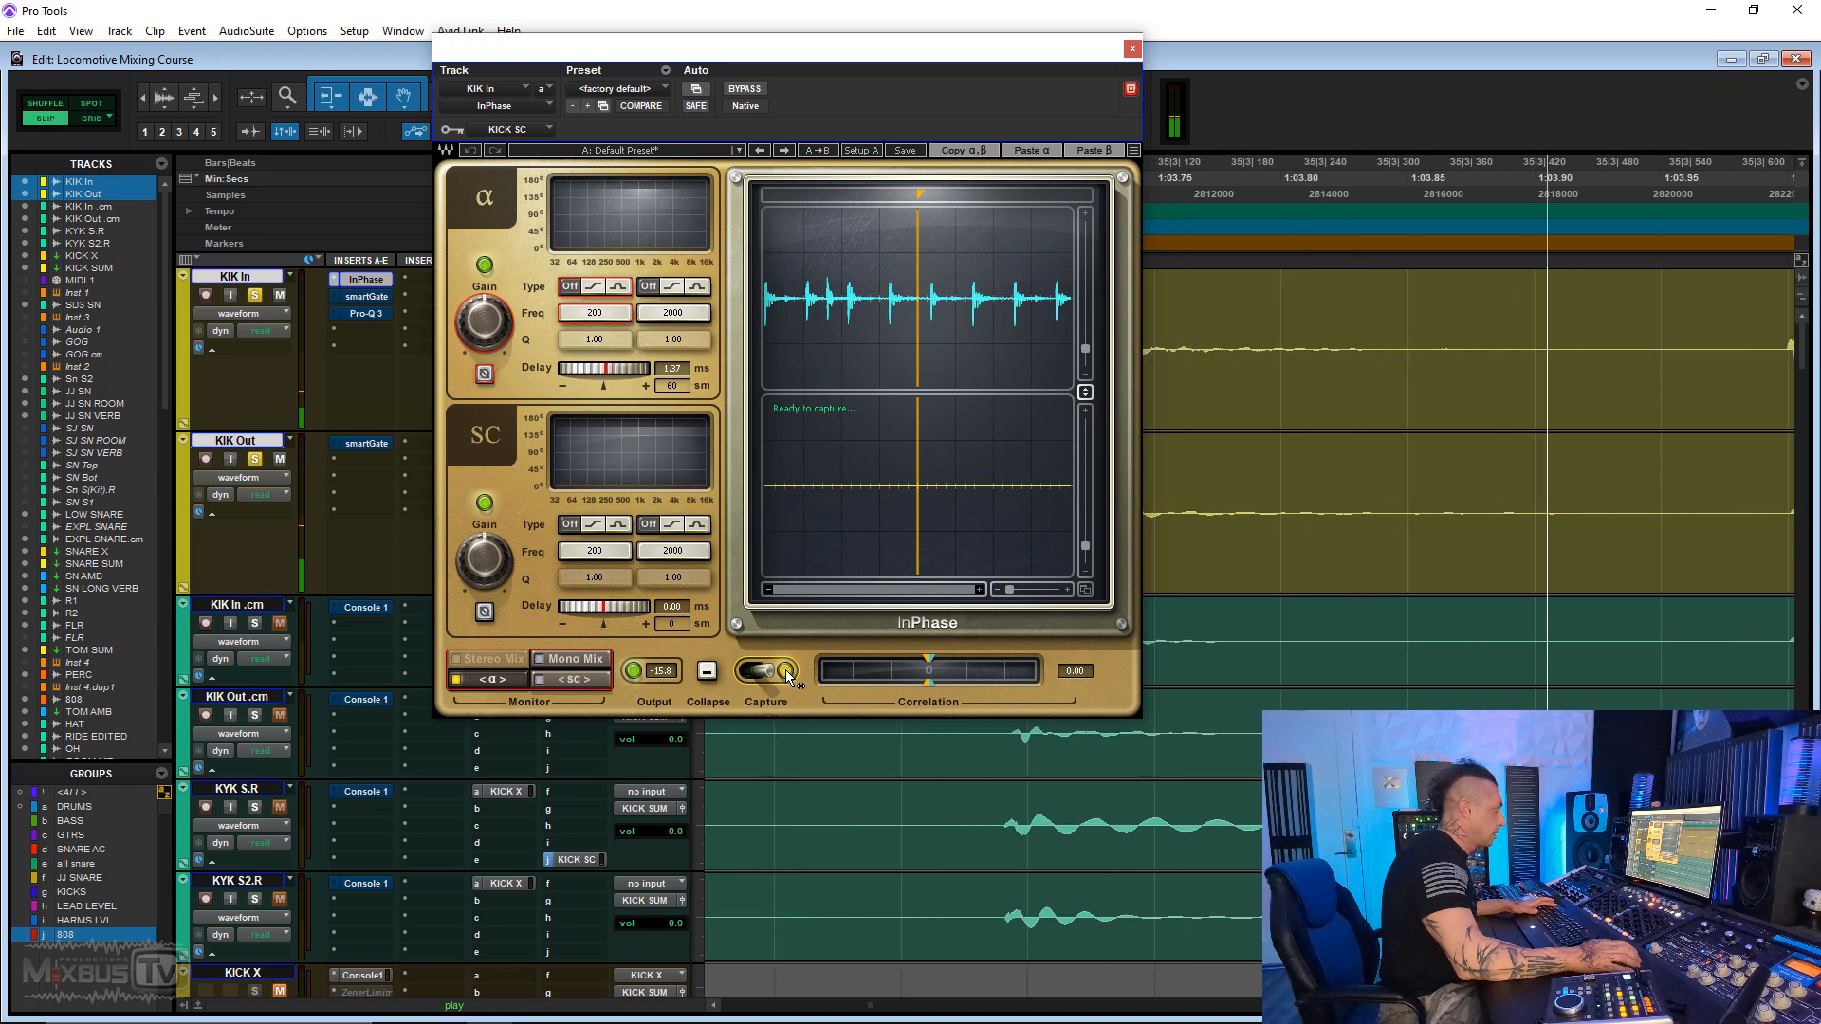
key("space")
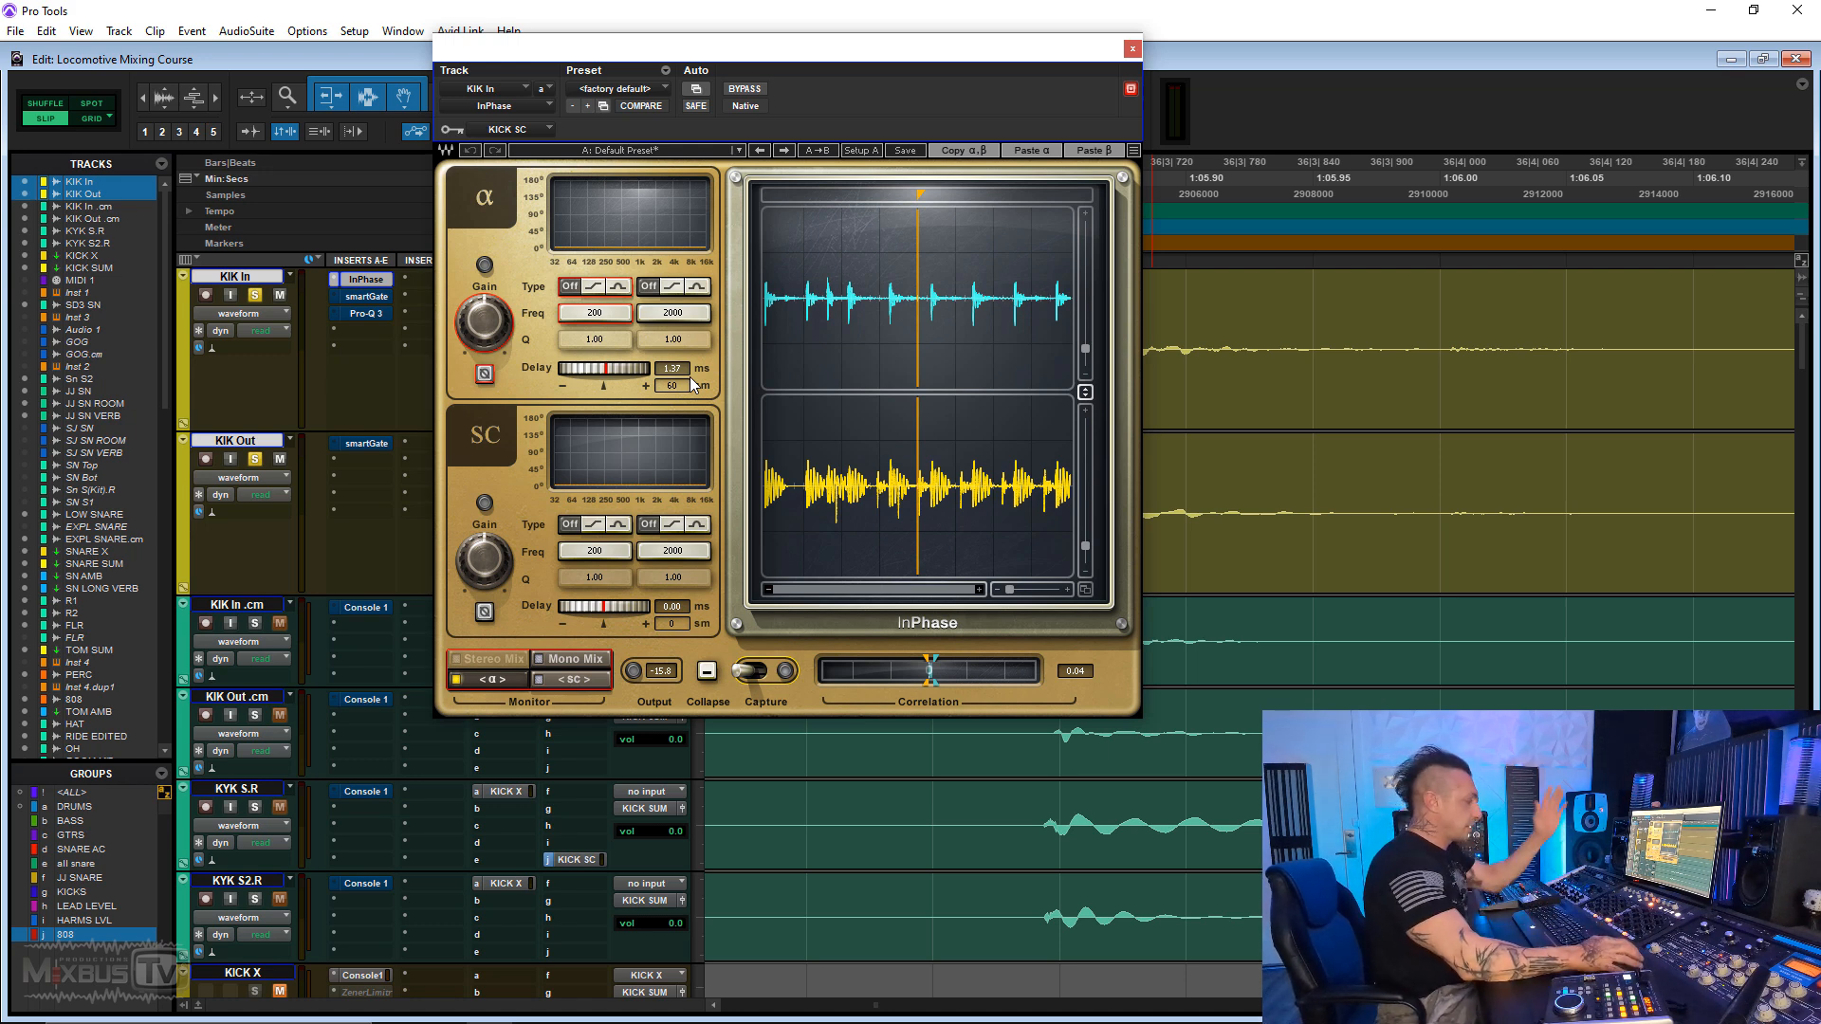
left_click(1133, 49)
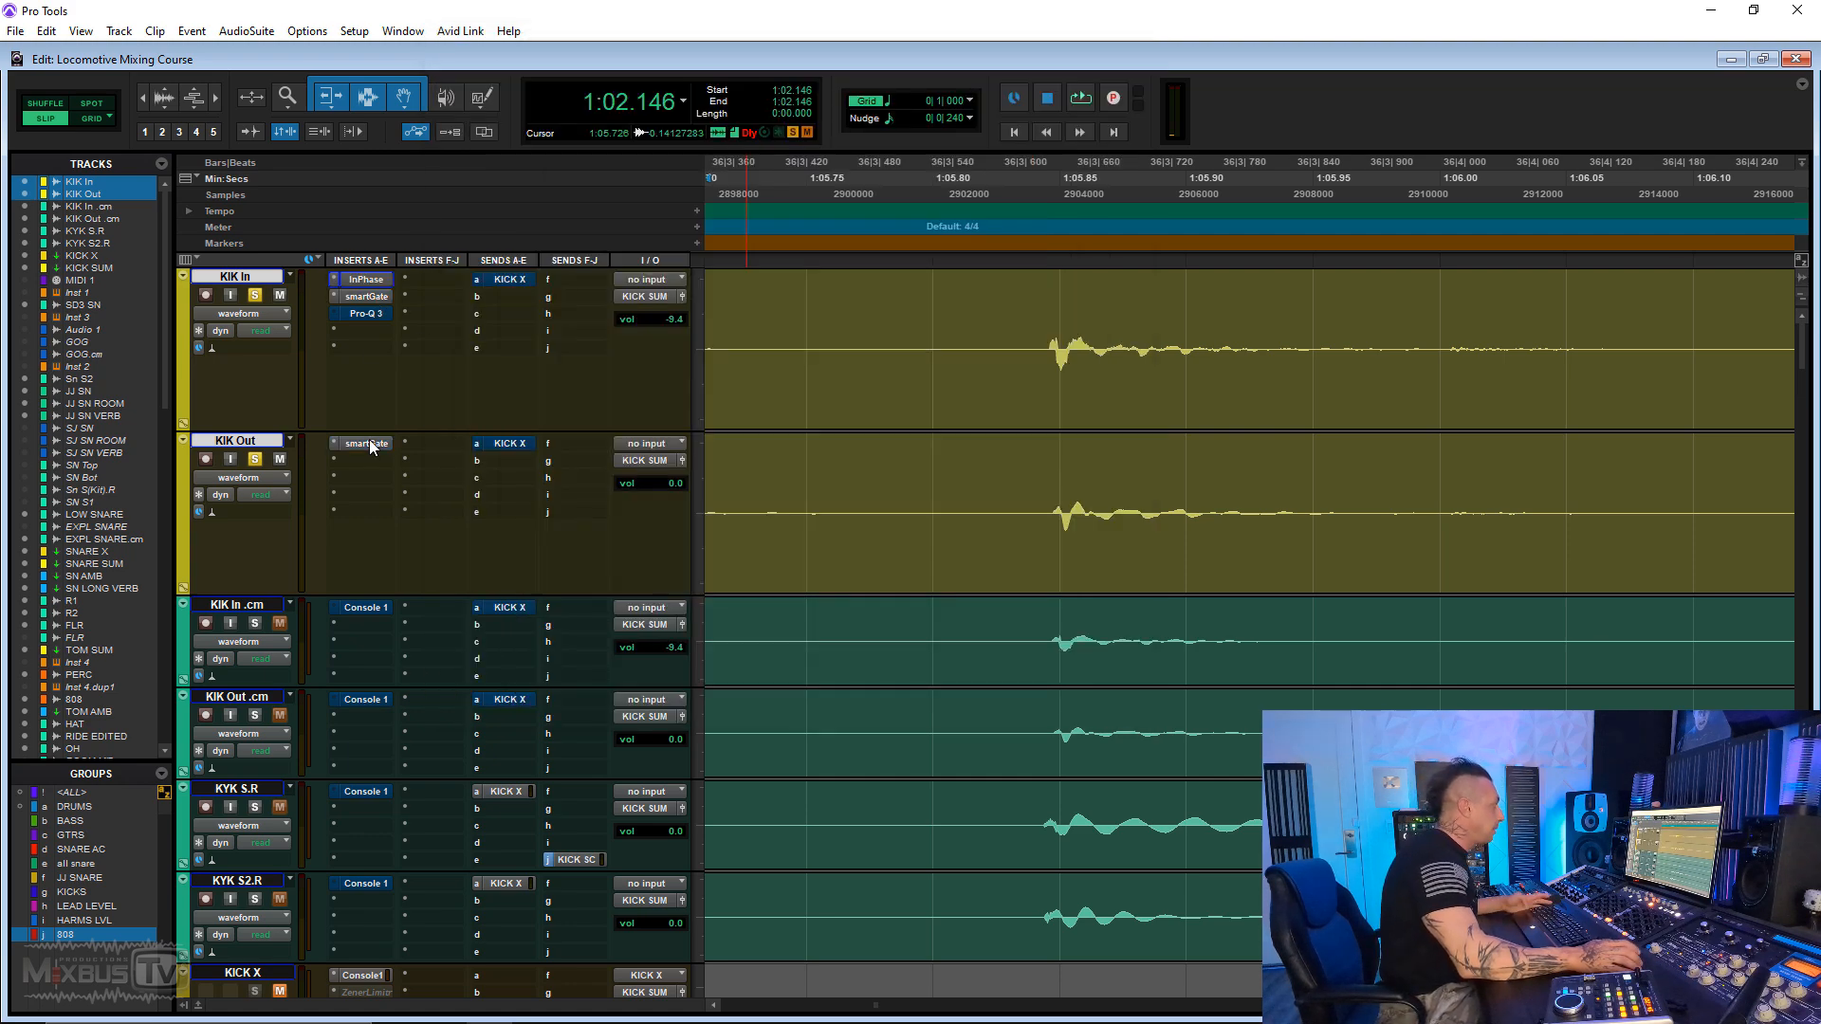
Step: Check the smart:gate plug-in on KIK In during playback and close its window
left_click(367, 296)
key("space")
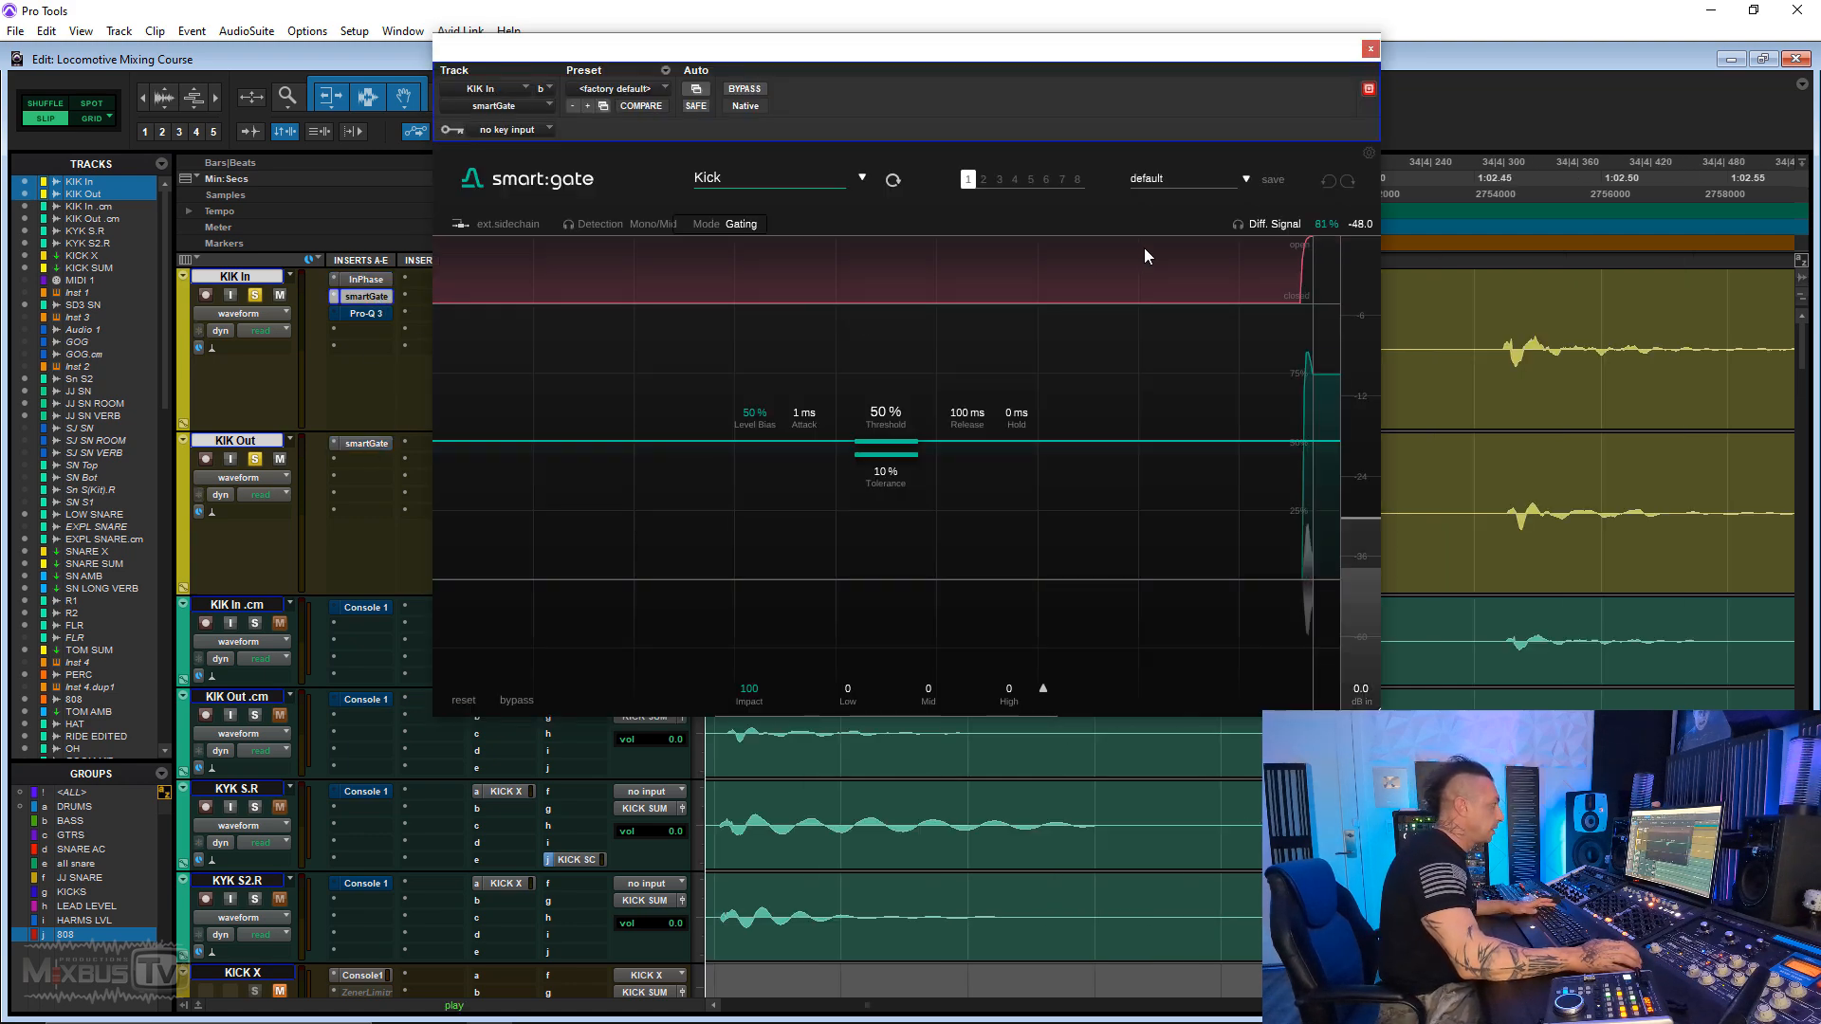
left_click(1368, 51)
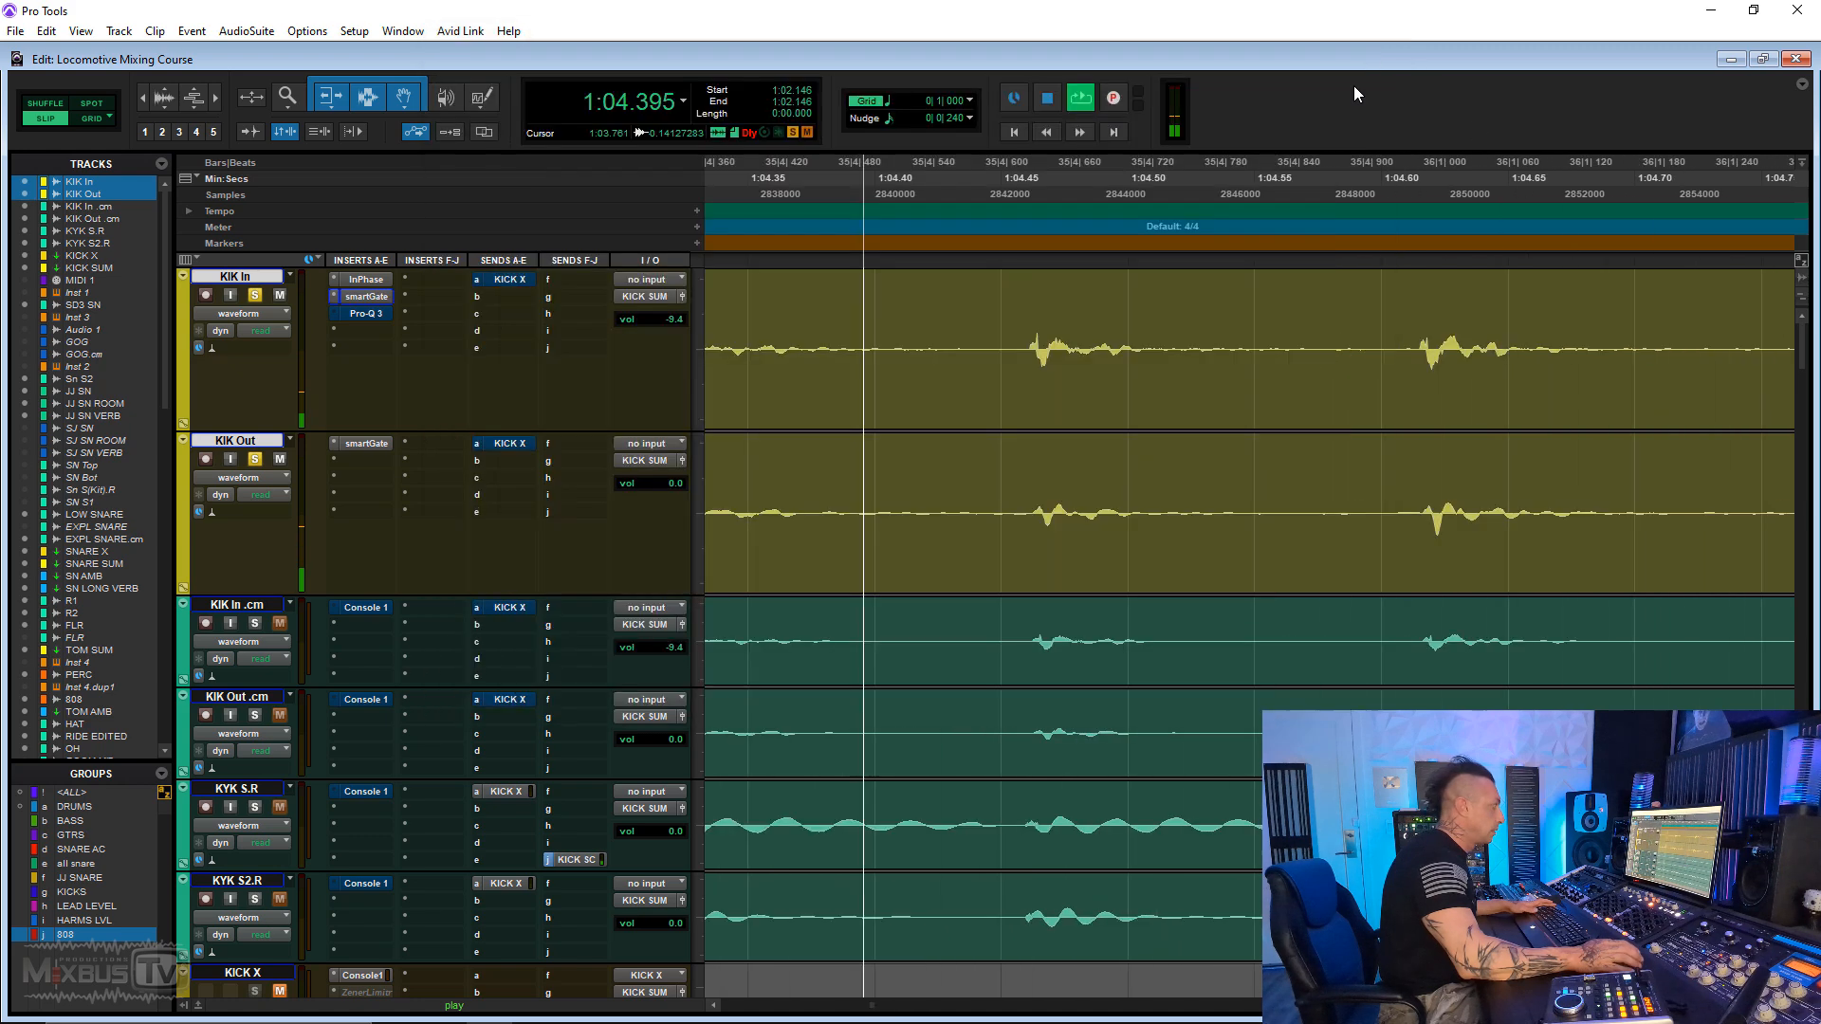
Step: Enable the FabFilter Pro-Q 3 on KIK In and audition its EQ curve with KIK In and KIK Out soloed
left_click(366, 313)
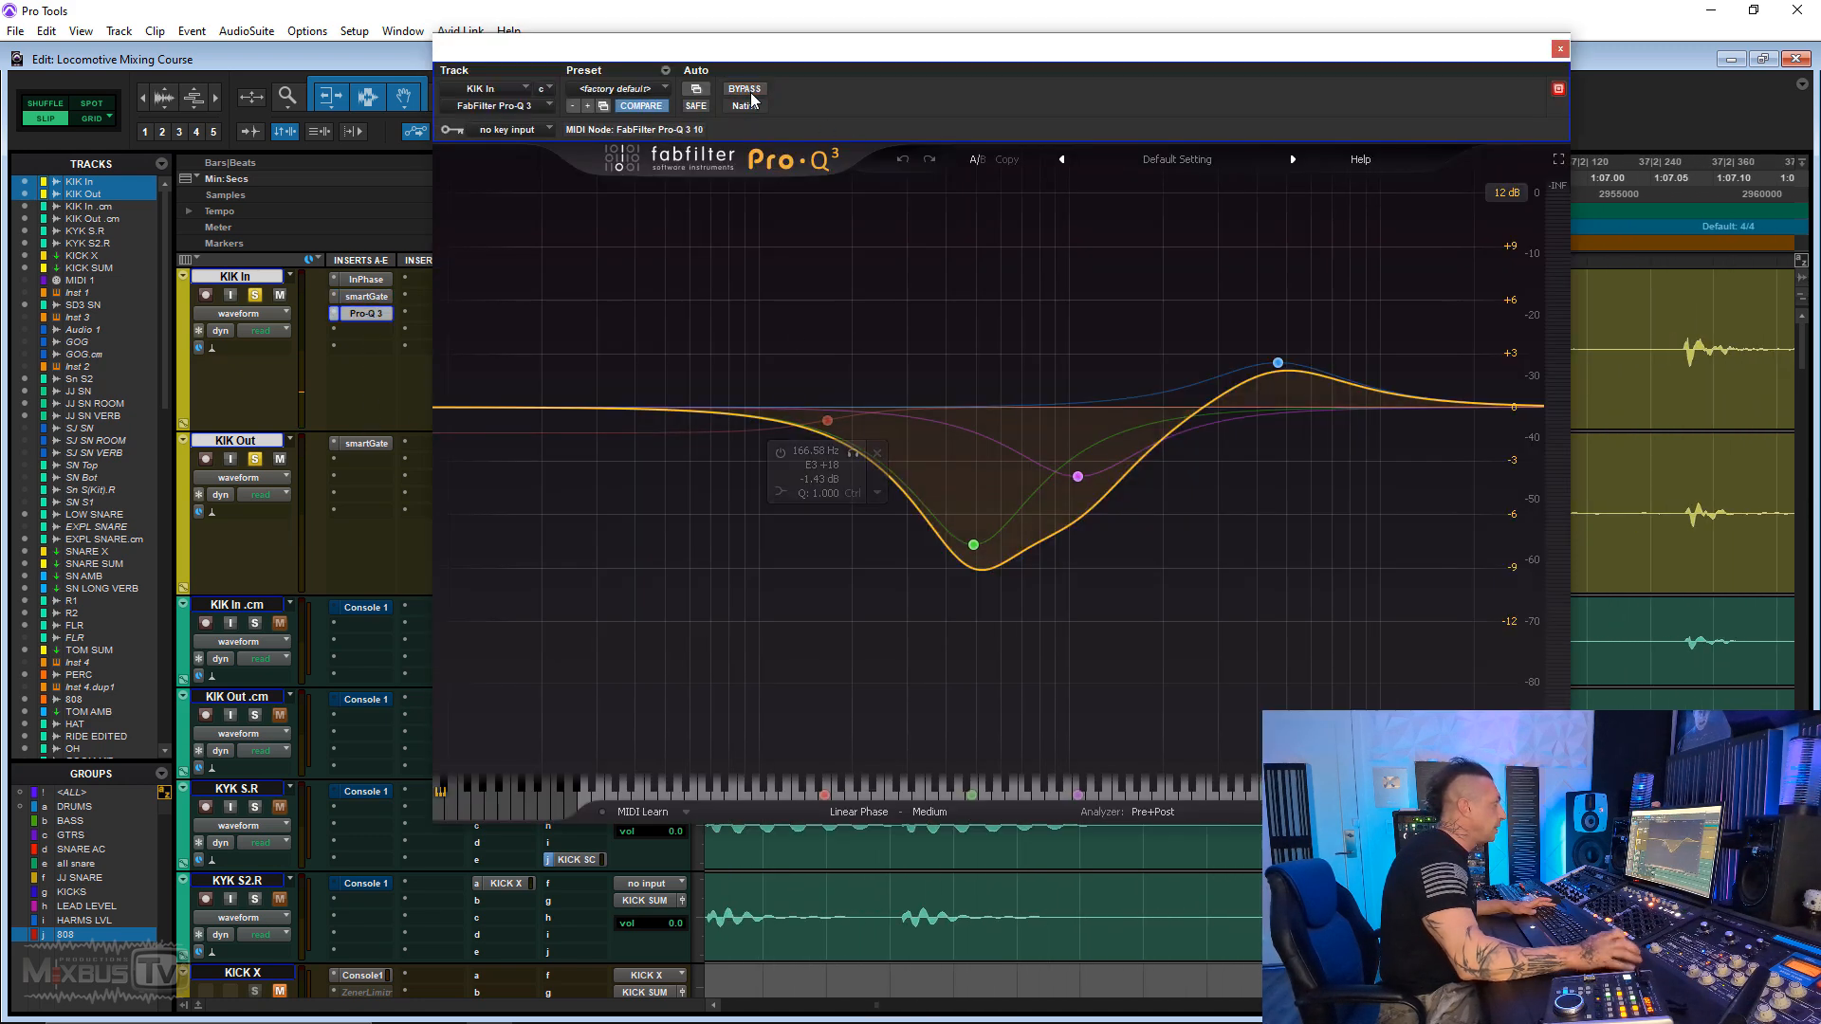
key("space")
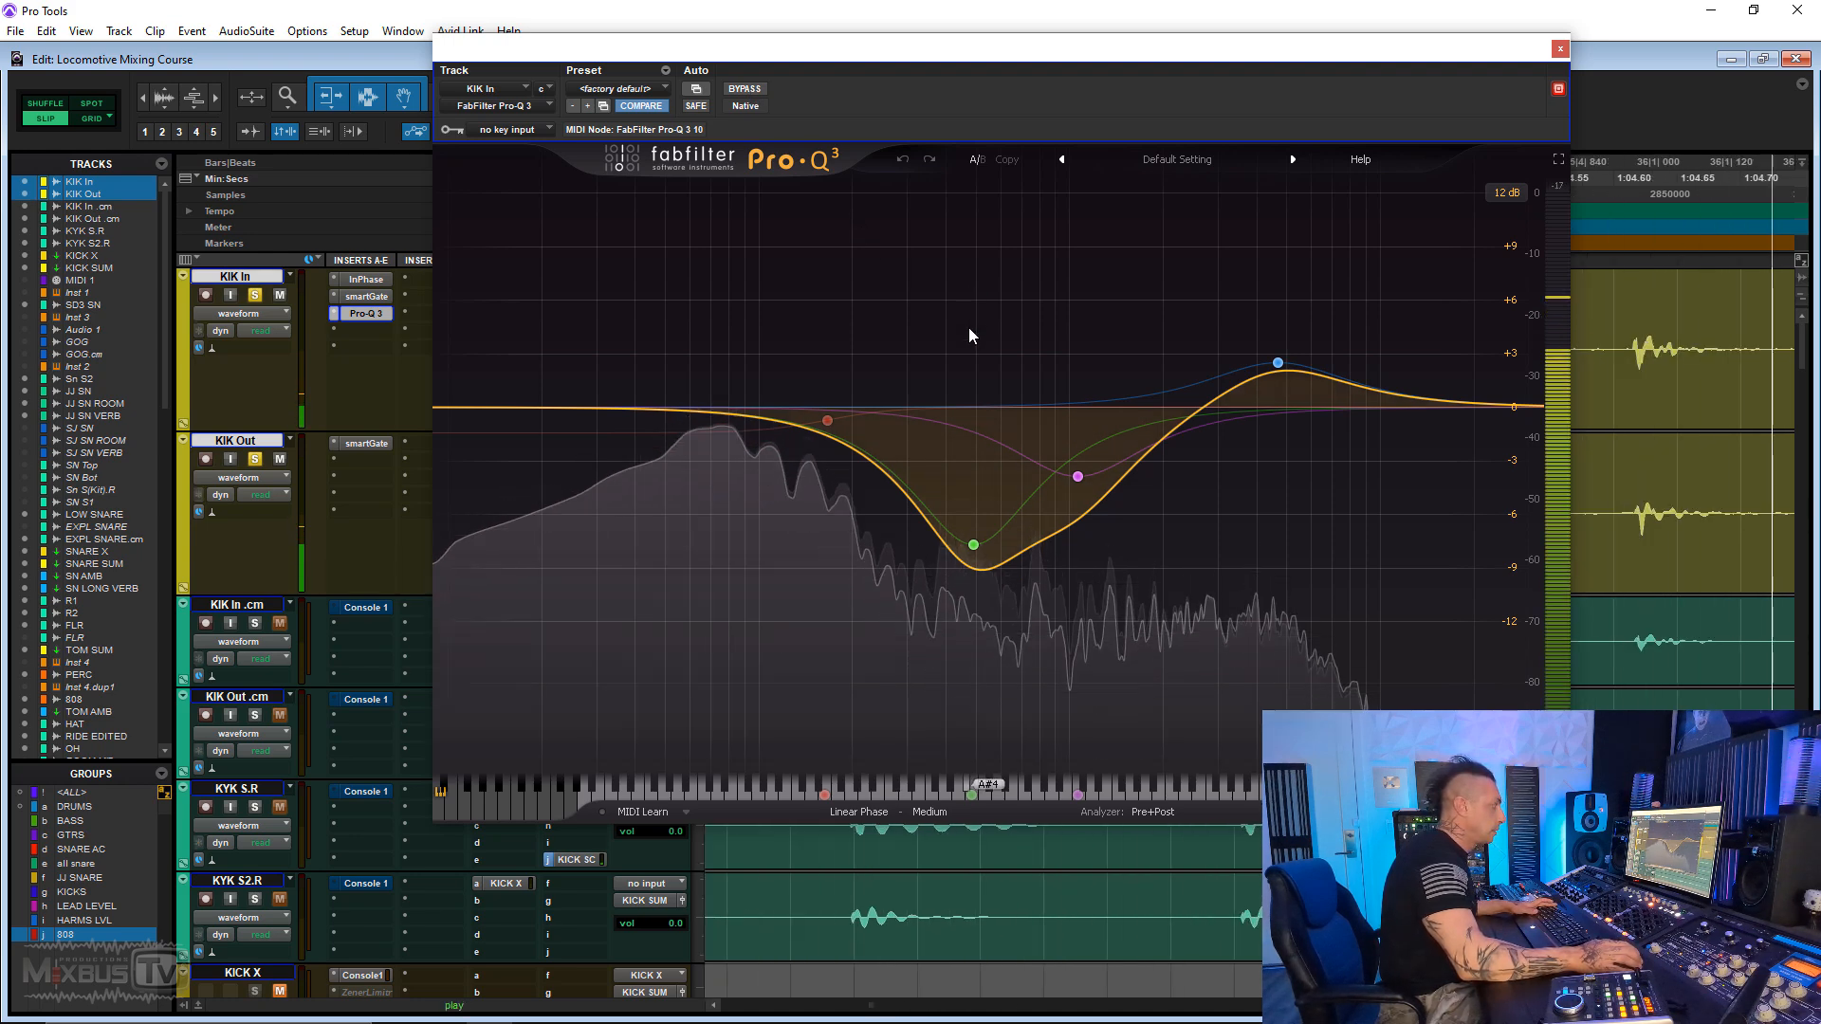
key("space")
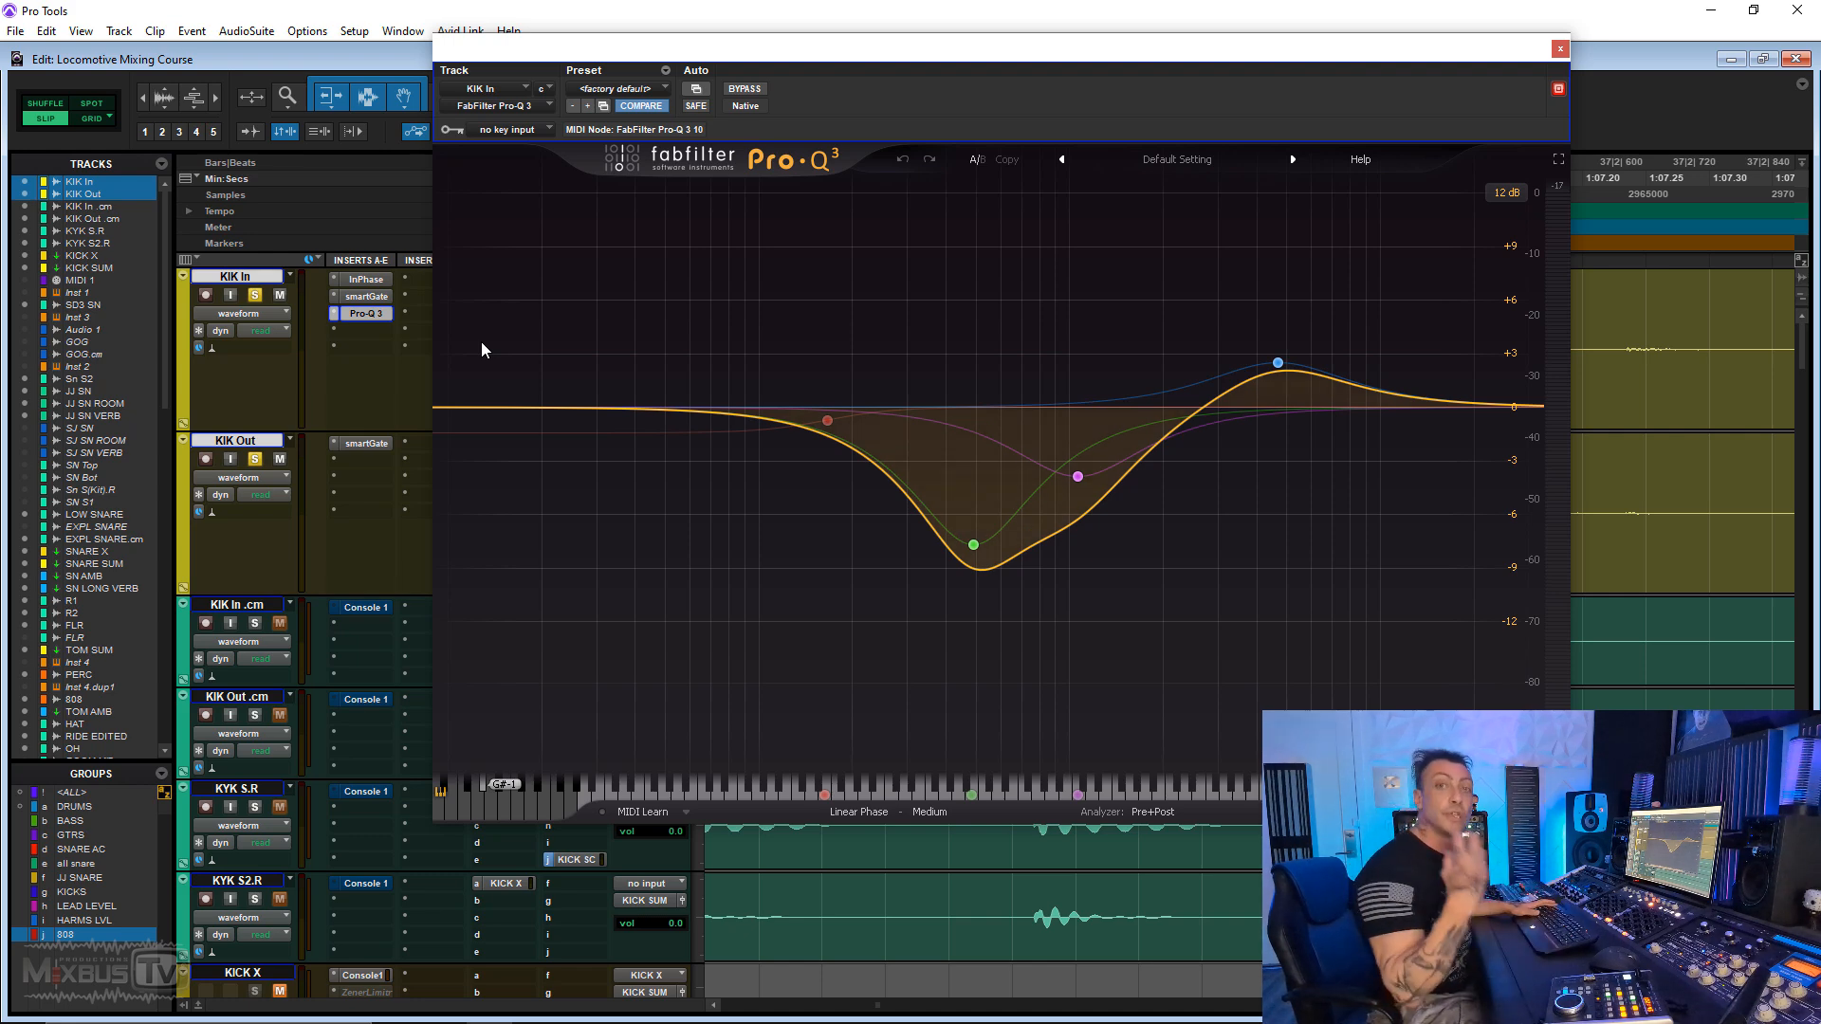
key("space")
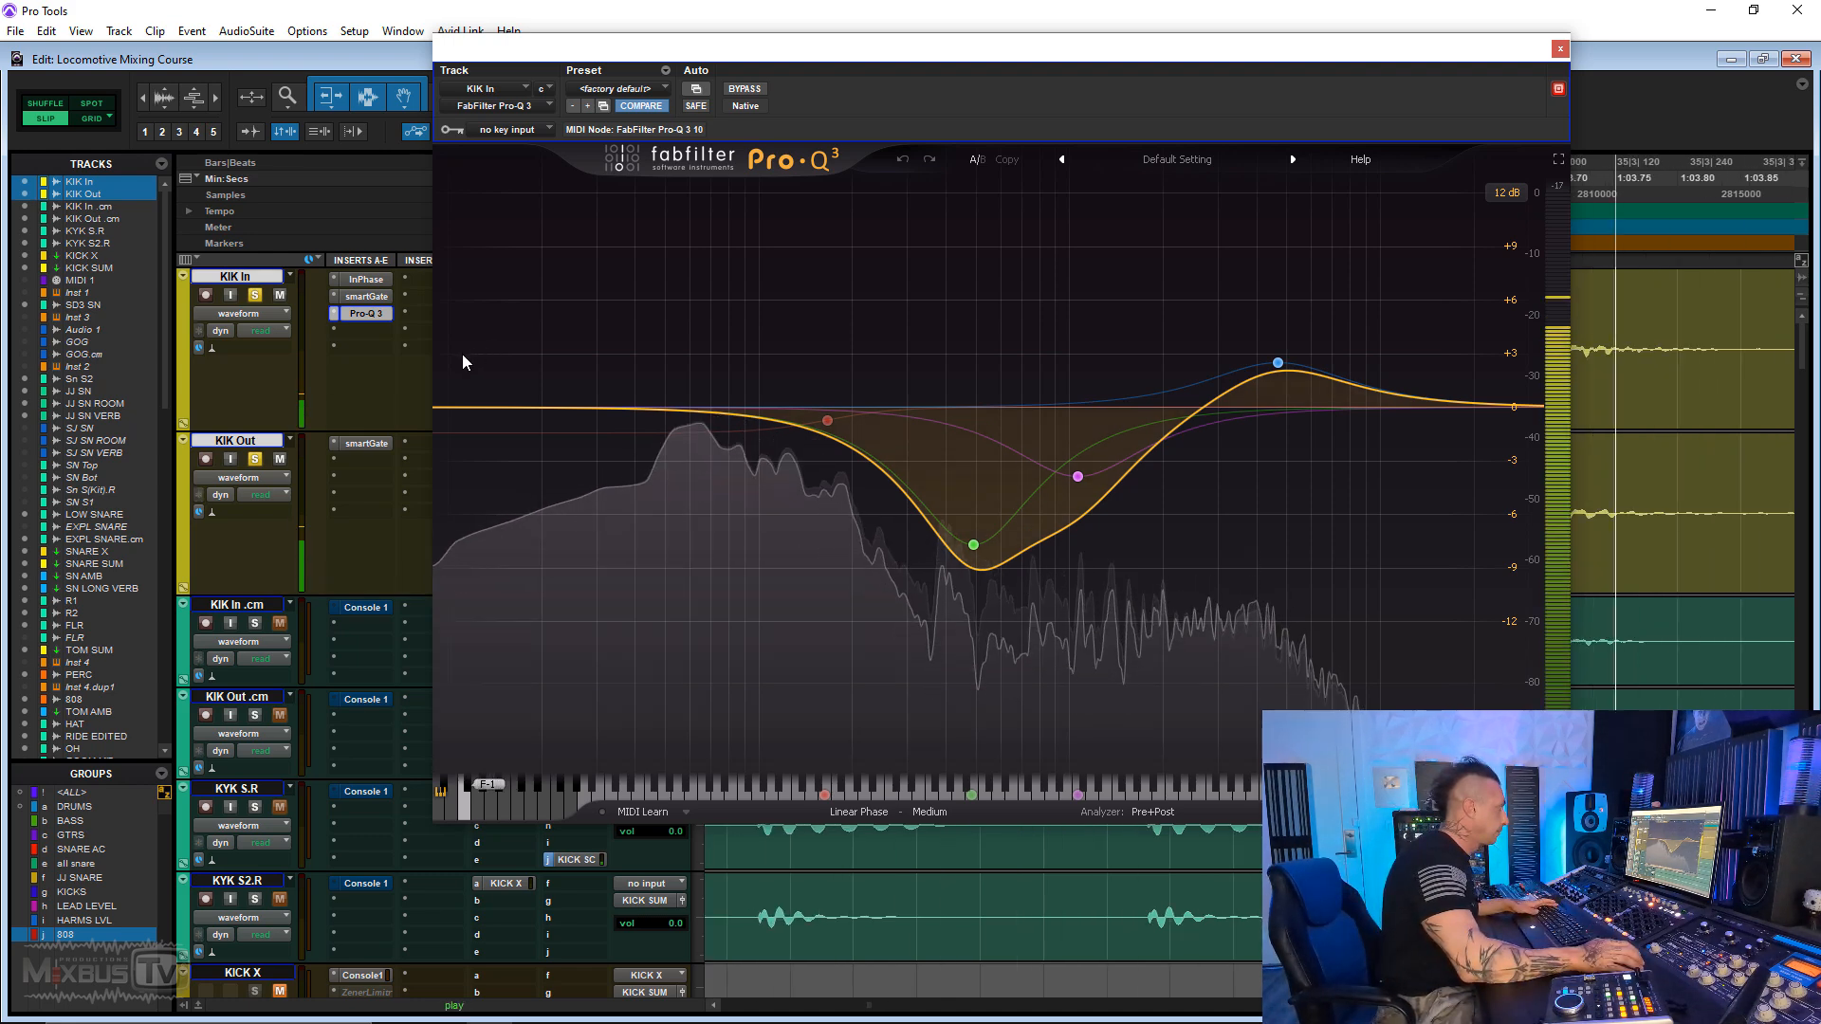
Step: Stop playback, close the Pro-Q 3, and hide and deactivate the KIK In and KIK Out tracks
key("space")
left_click(1561, 50)
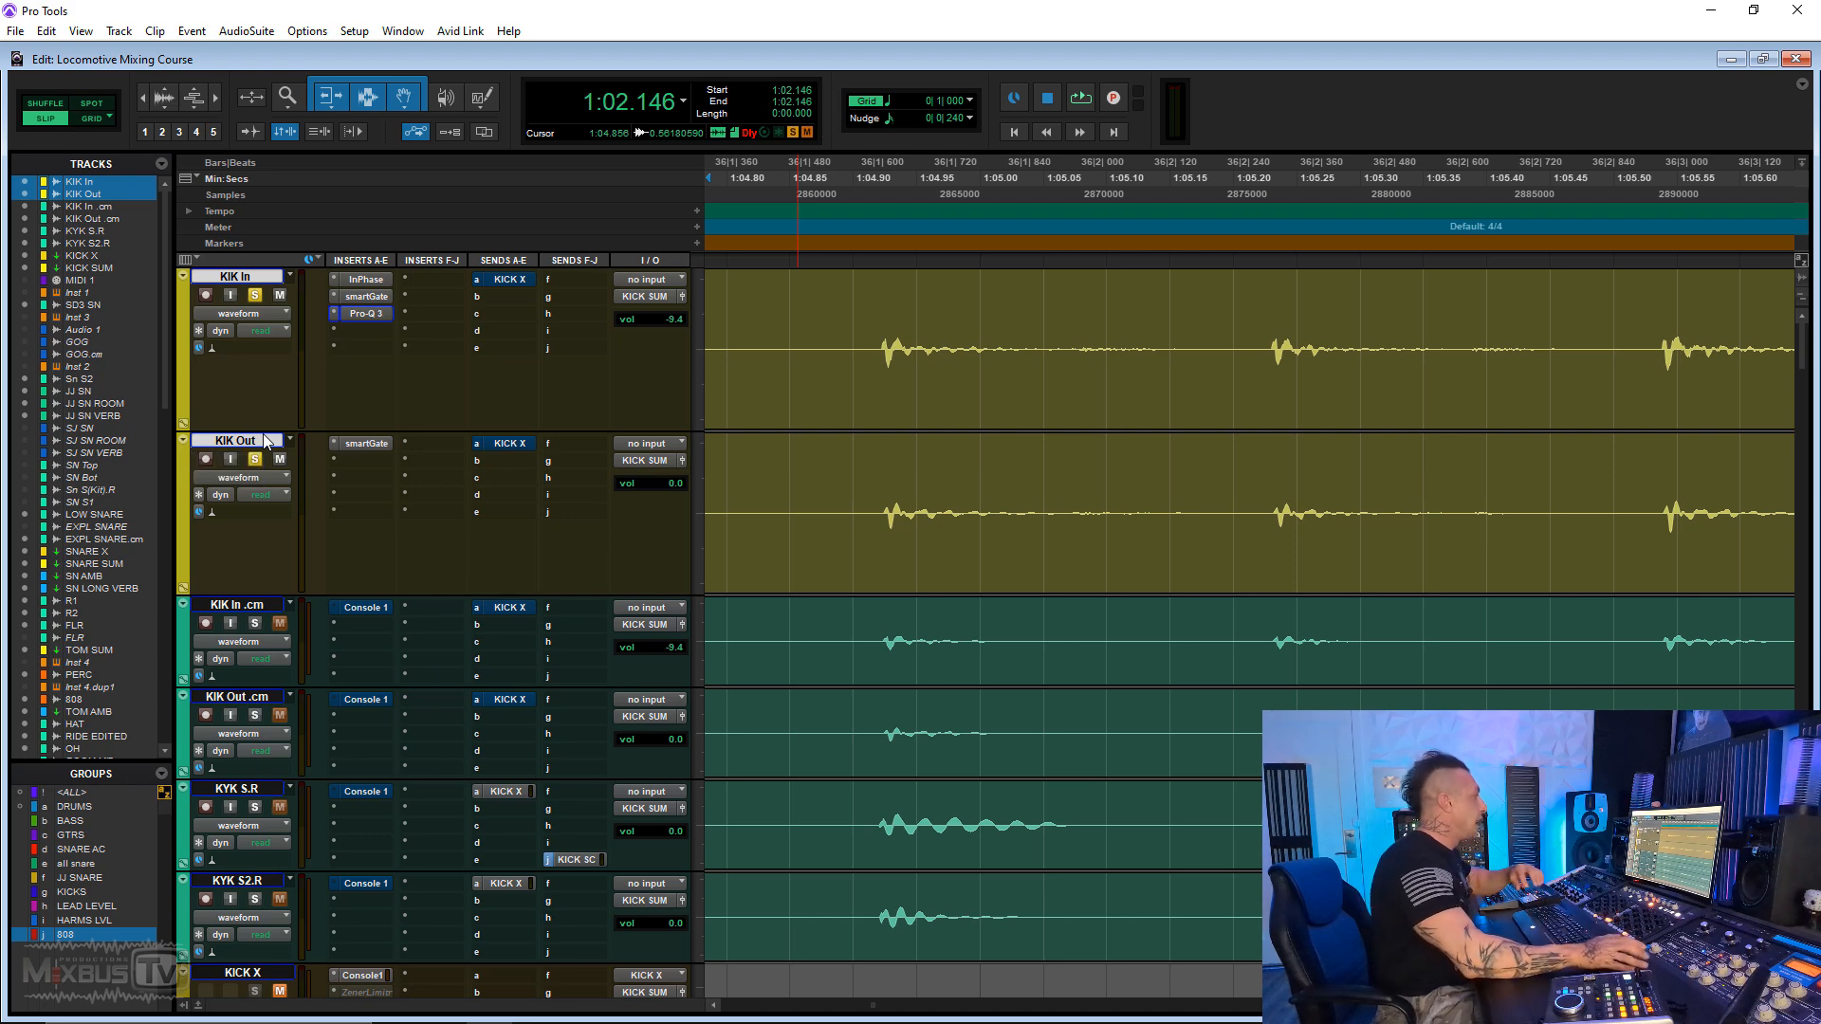
right_click(266, 442)
left_click(317, 463)
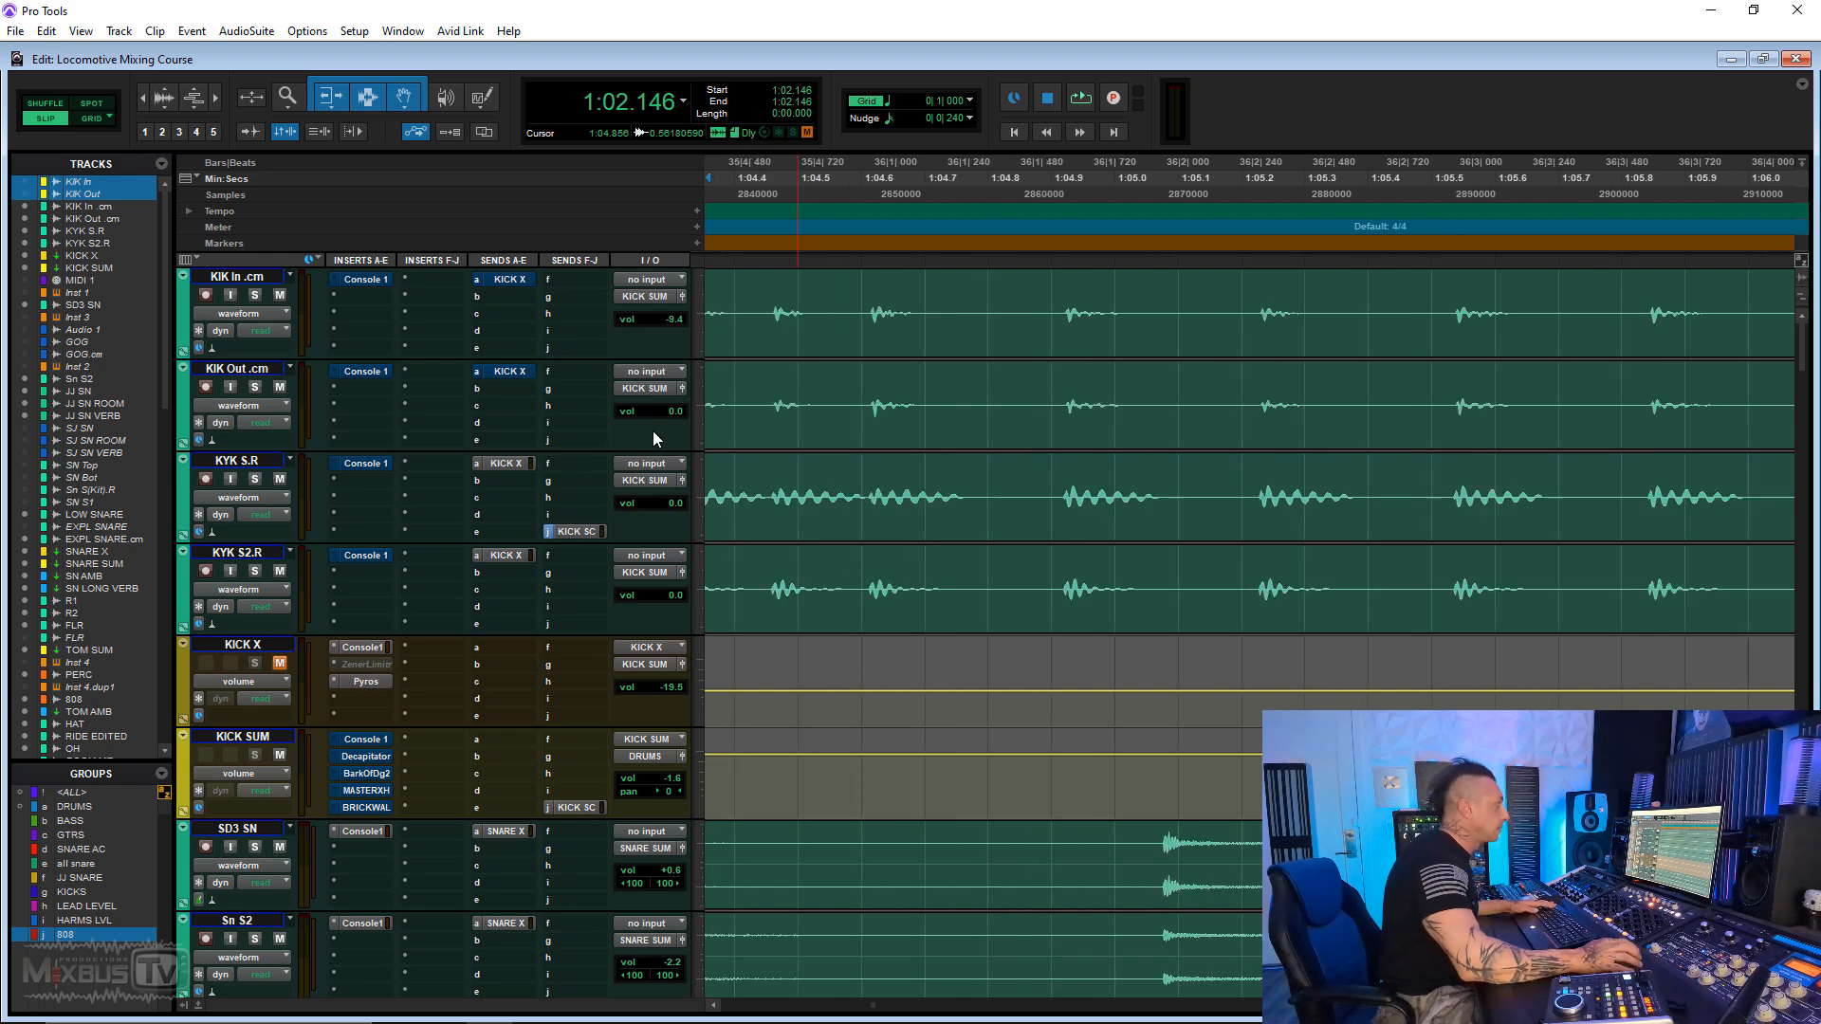
Step: Solo the KIK In .cm track, open its Console 1 plug-in and toggle its bypass during playback
key("ctrl+[")
key("shift+s")
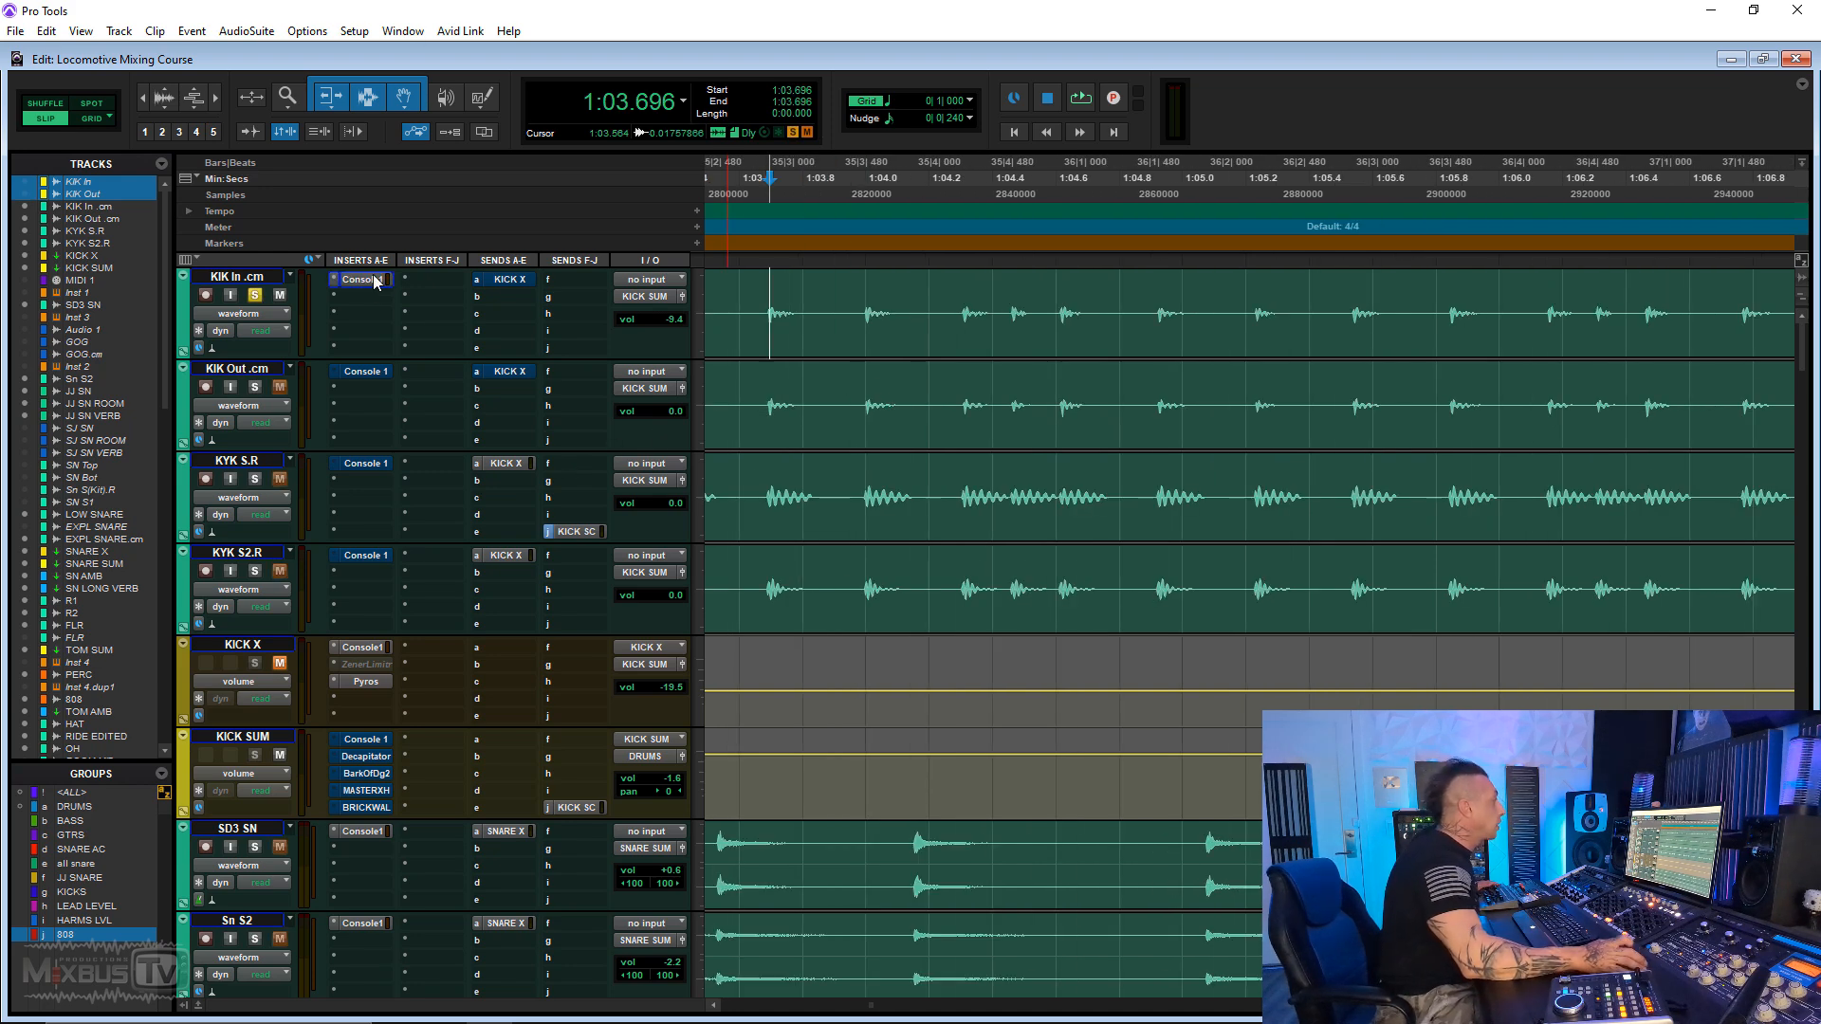
left_click(377, 280)
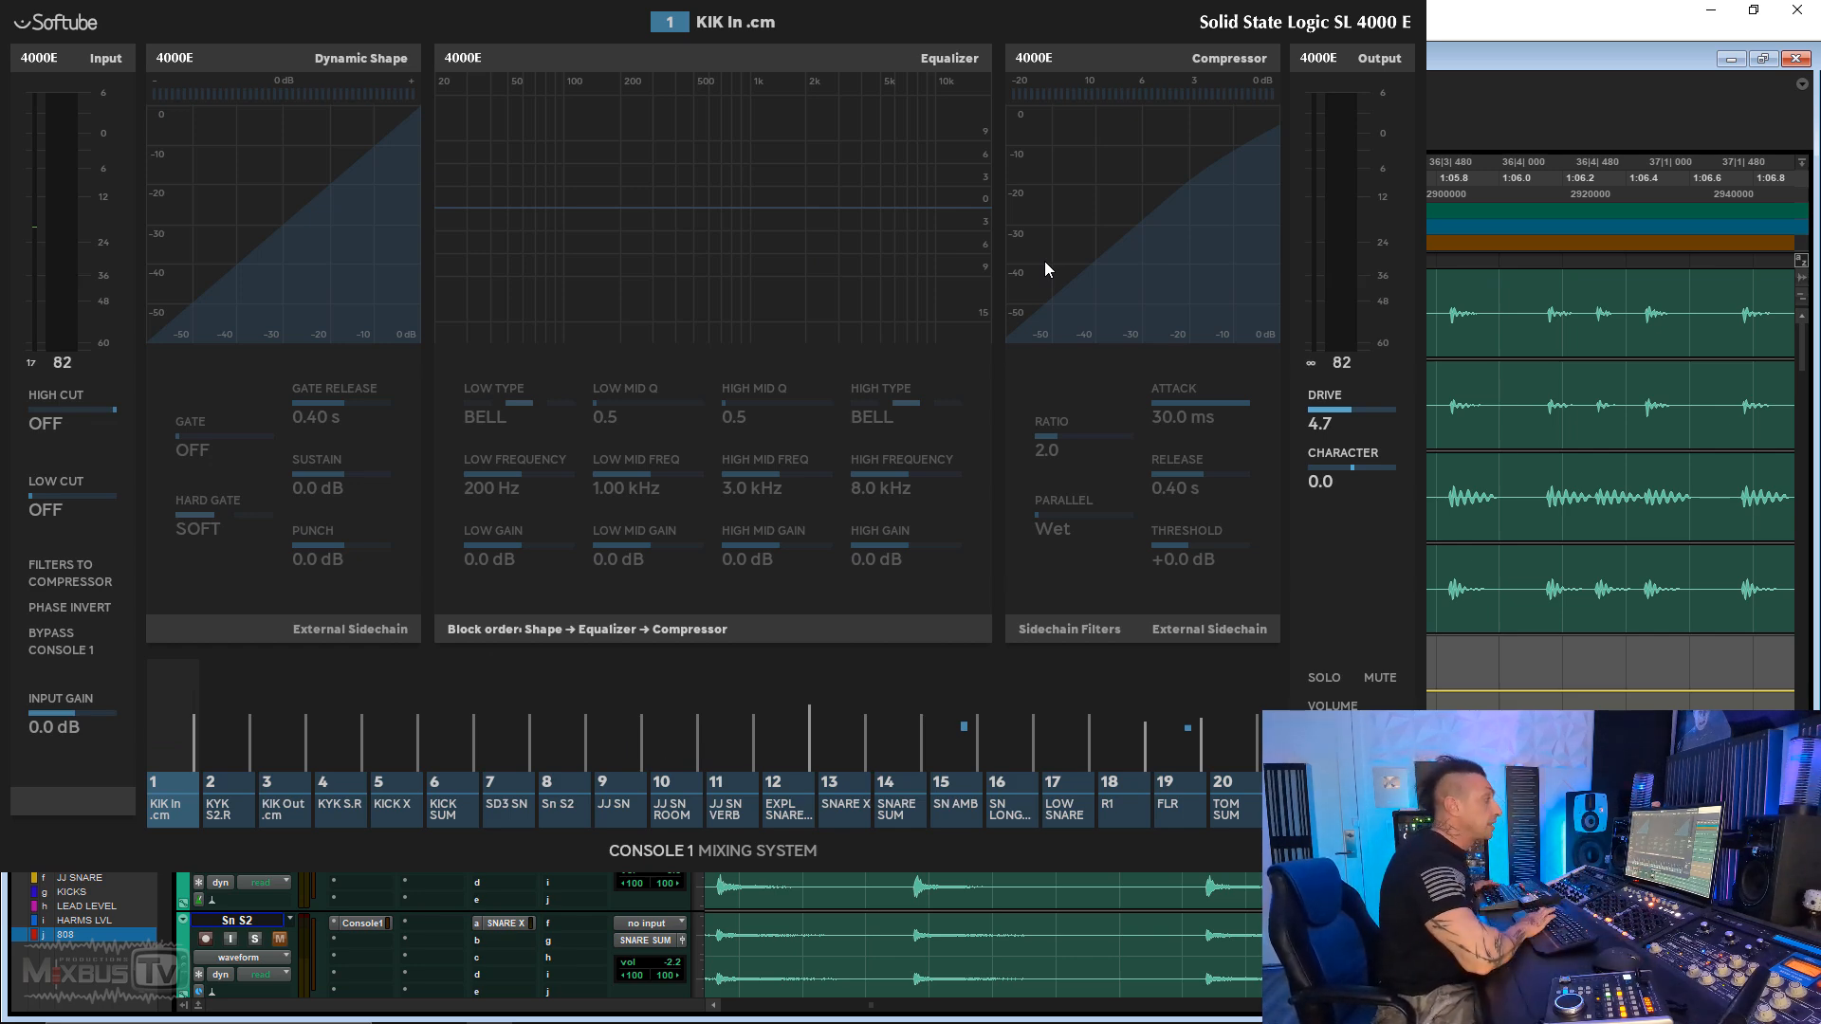
key("space")
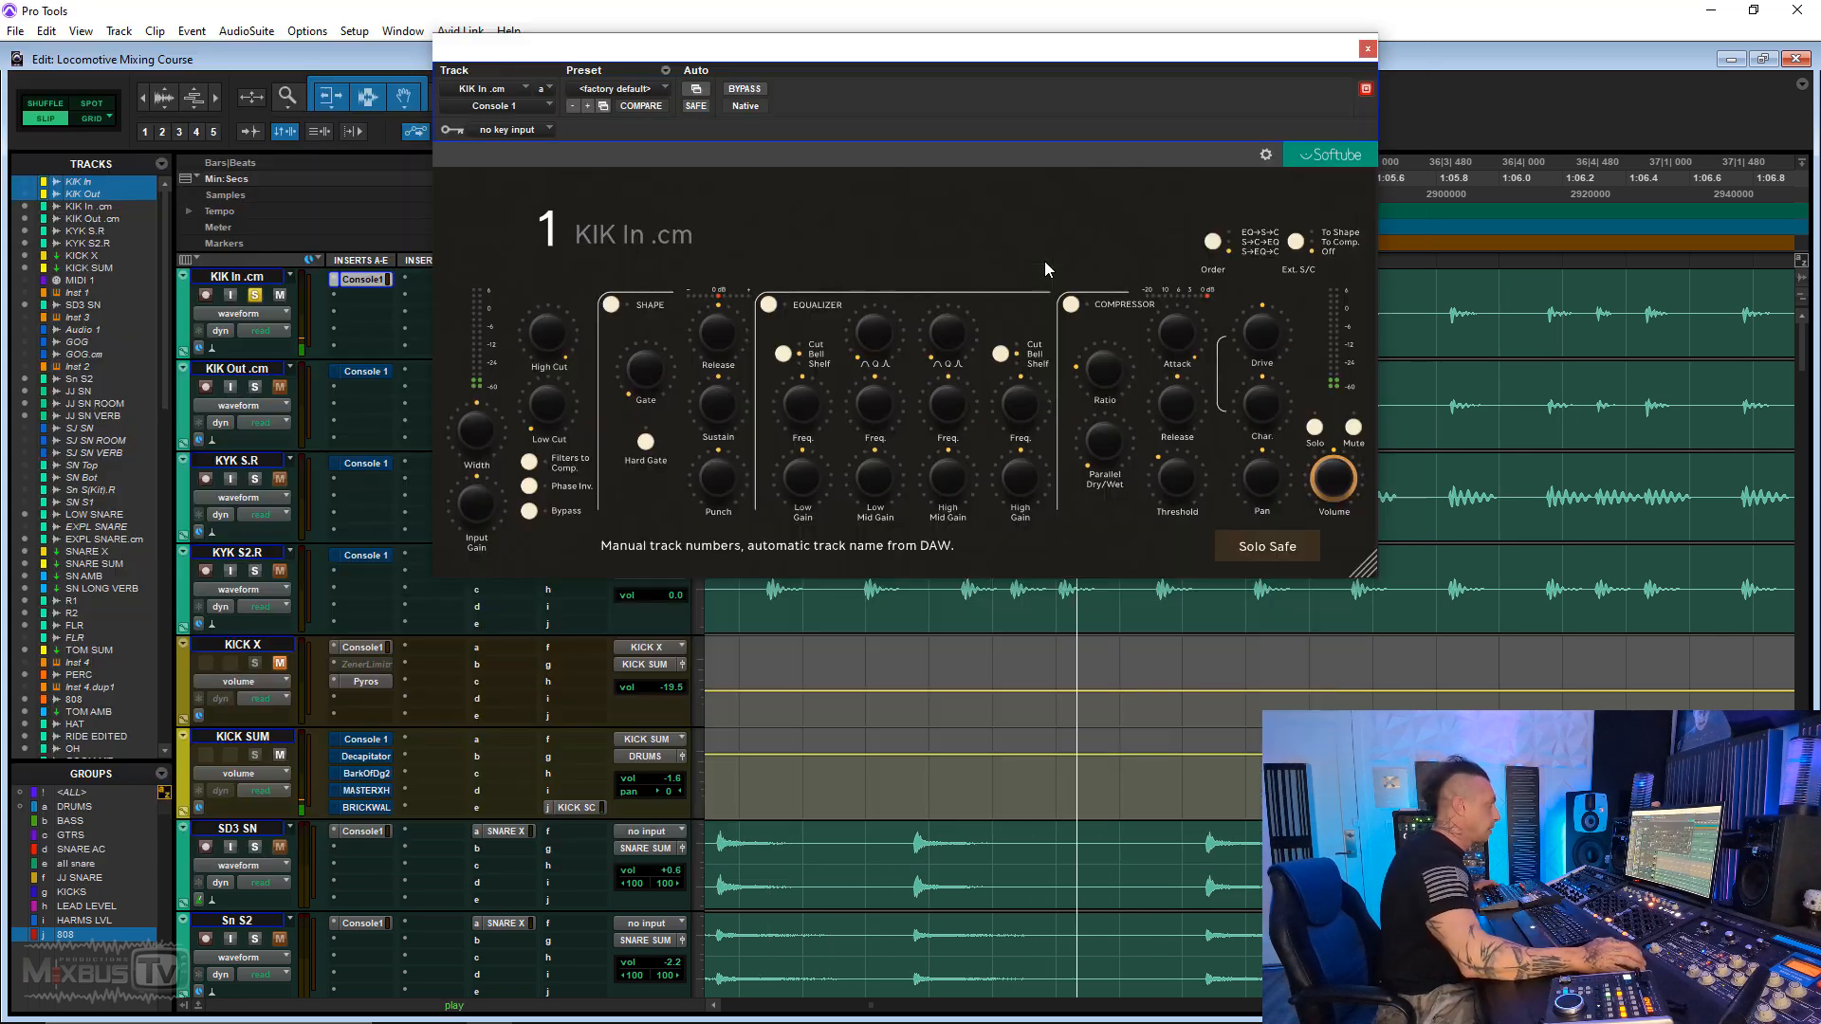
left_click(744, 89)
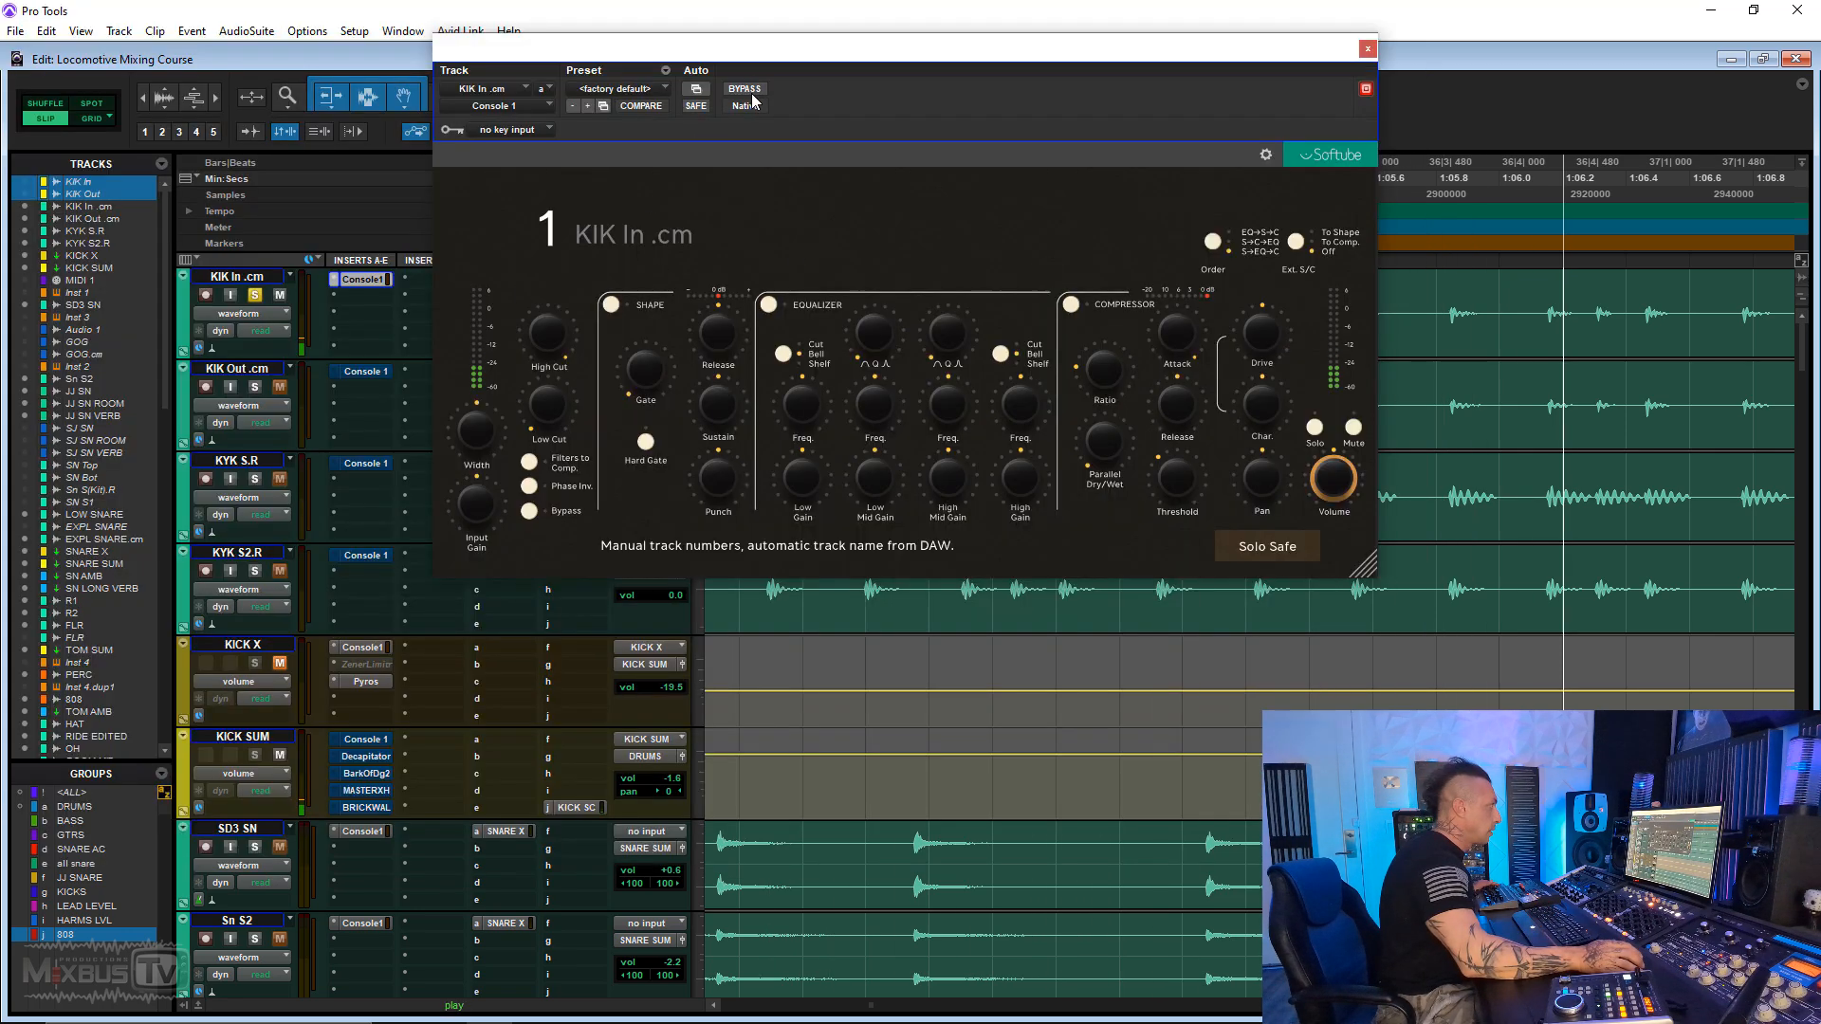
Step: Add KIK Out .cm, KYK S.R and KYK S2.R to the solo and take the Console 1 plug-ins on the kick tracks out of bypass
left_click(746, 89)
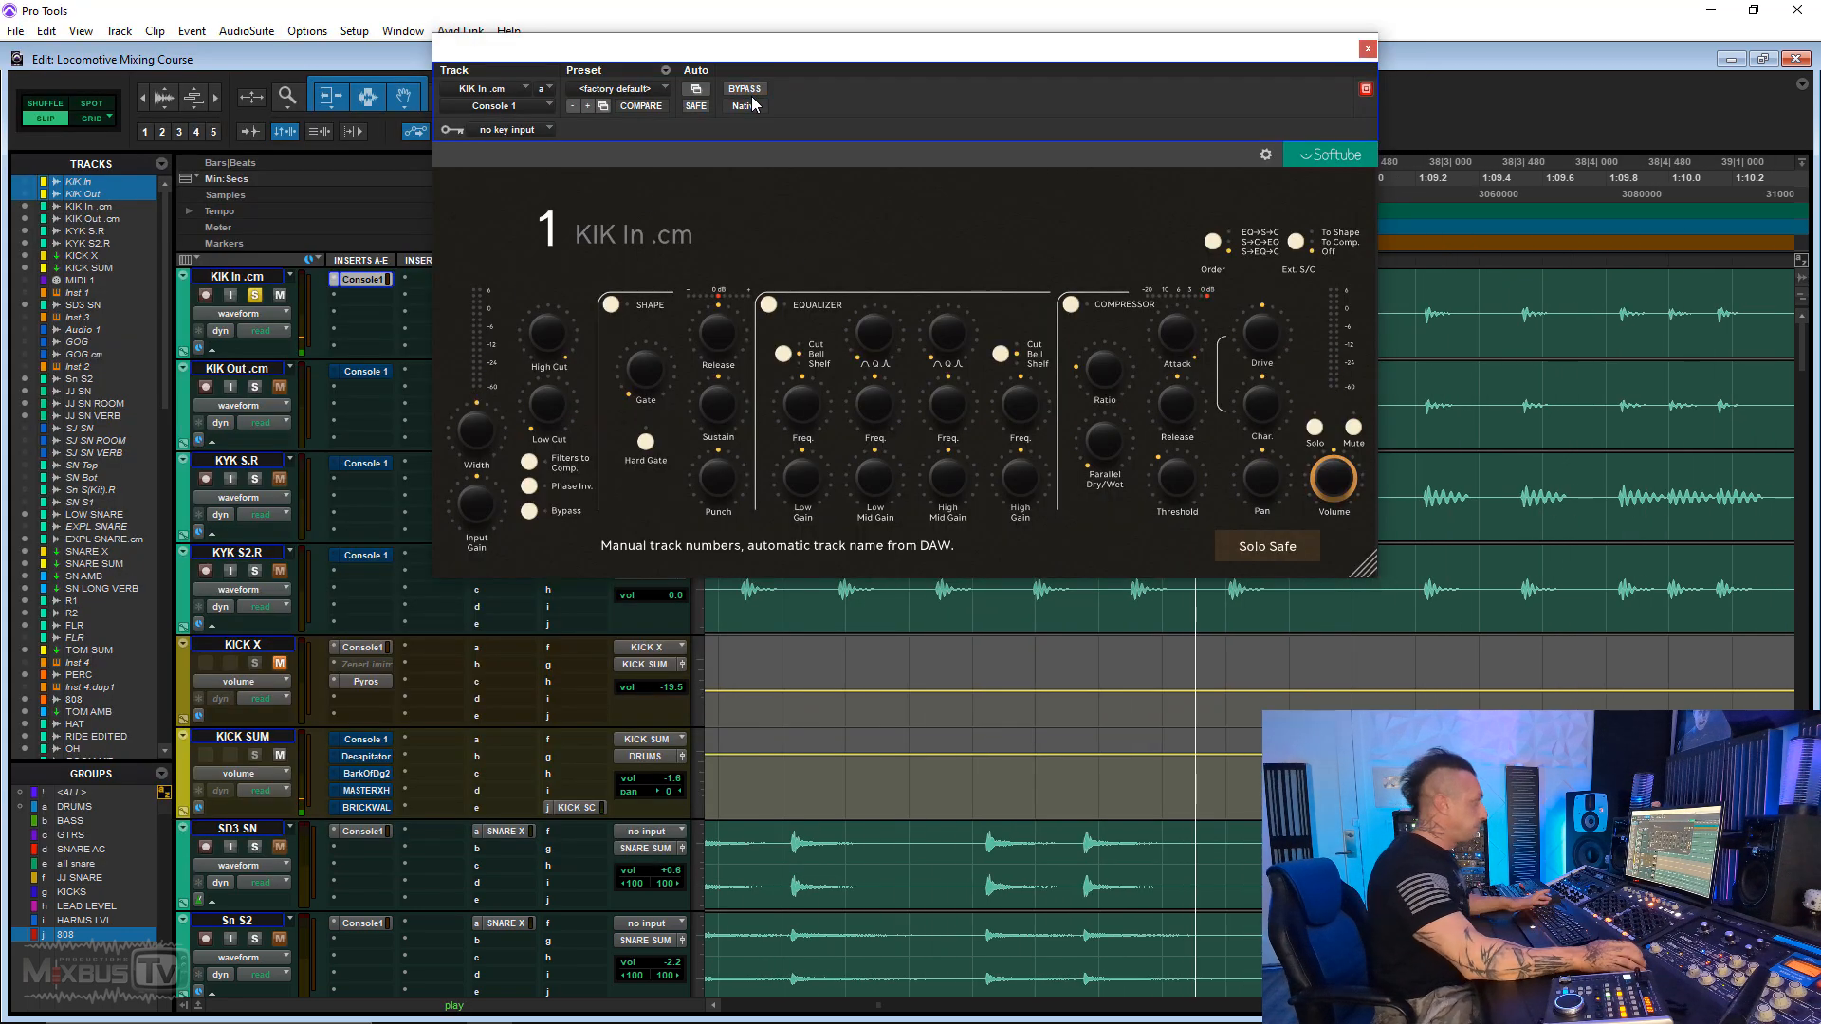
left_click(375, 372)
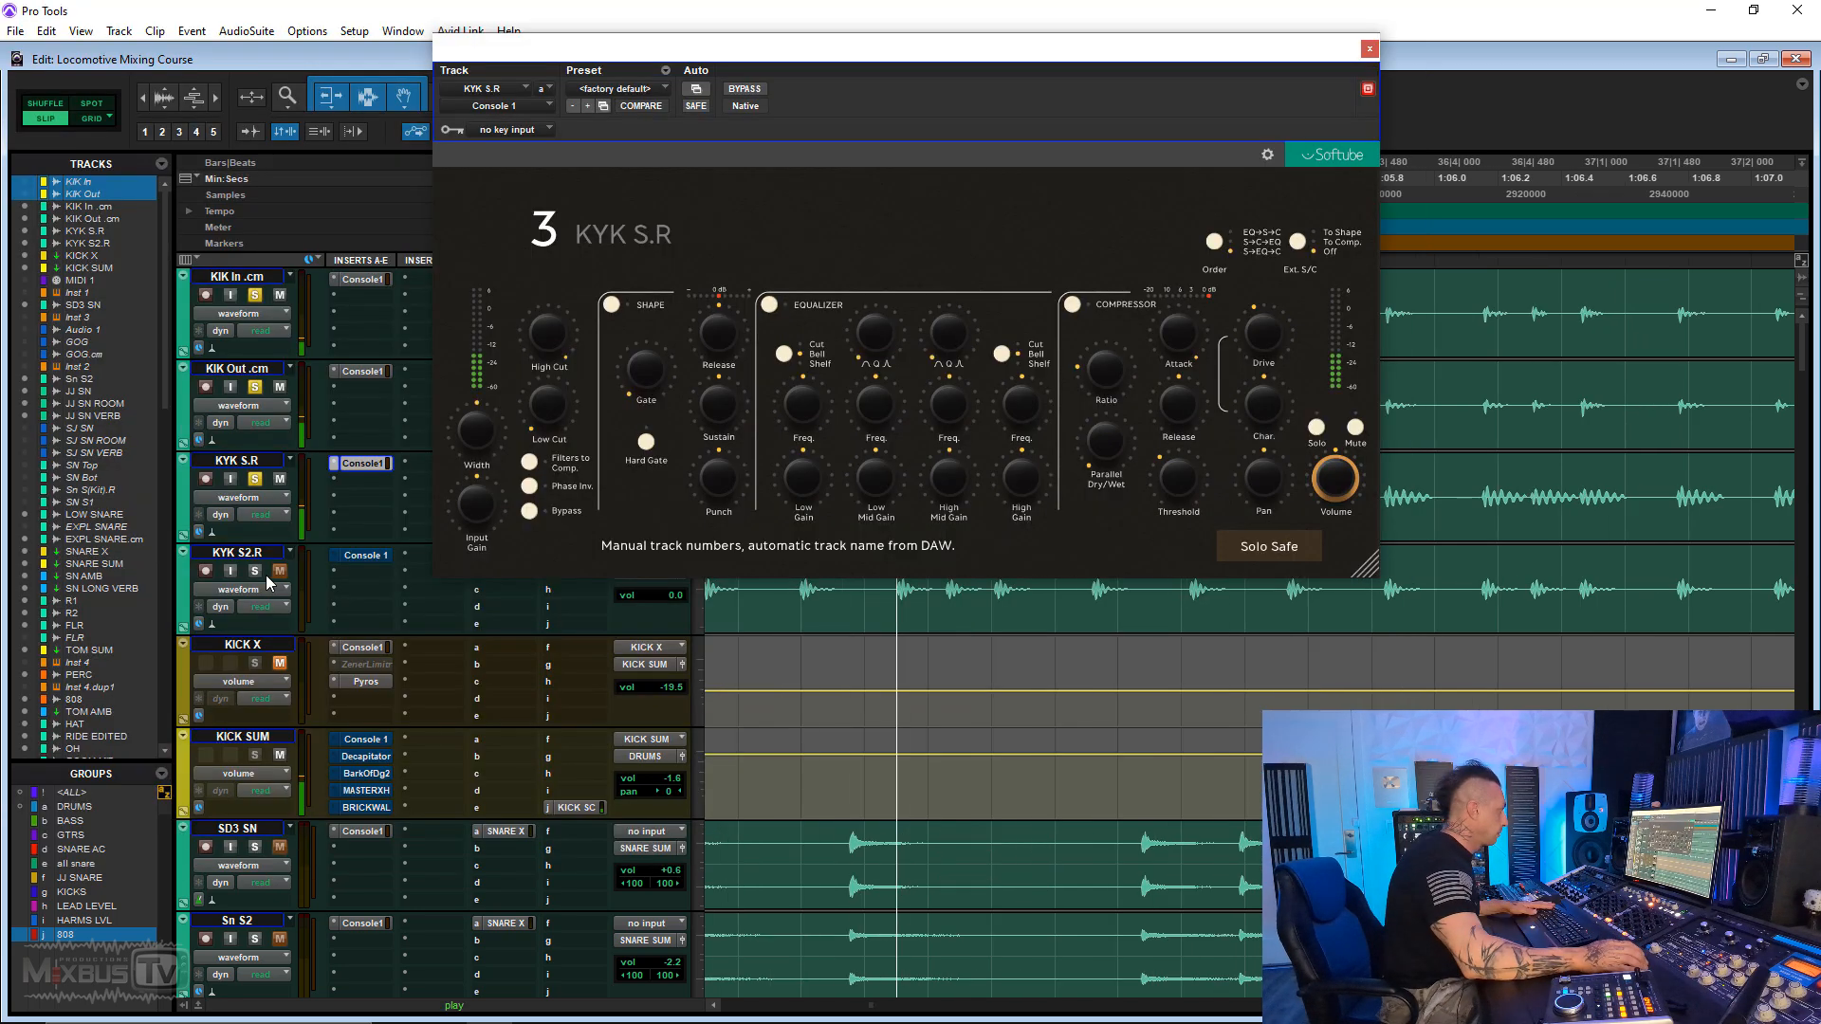
left_click(257, 572)
left_click(360, 557)
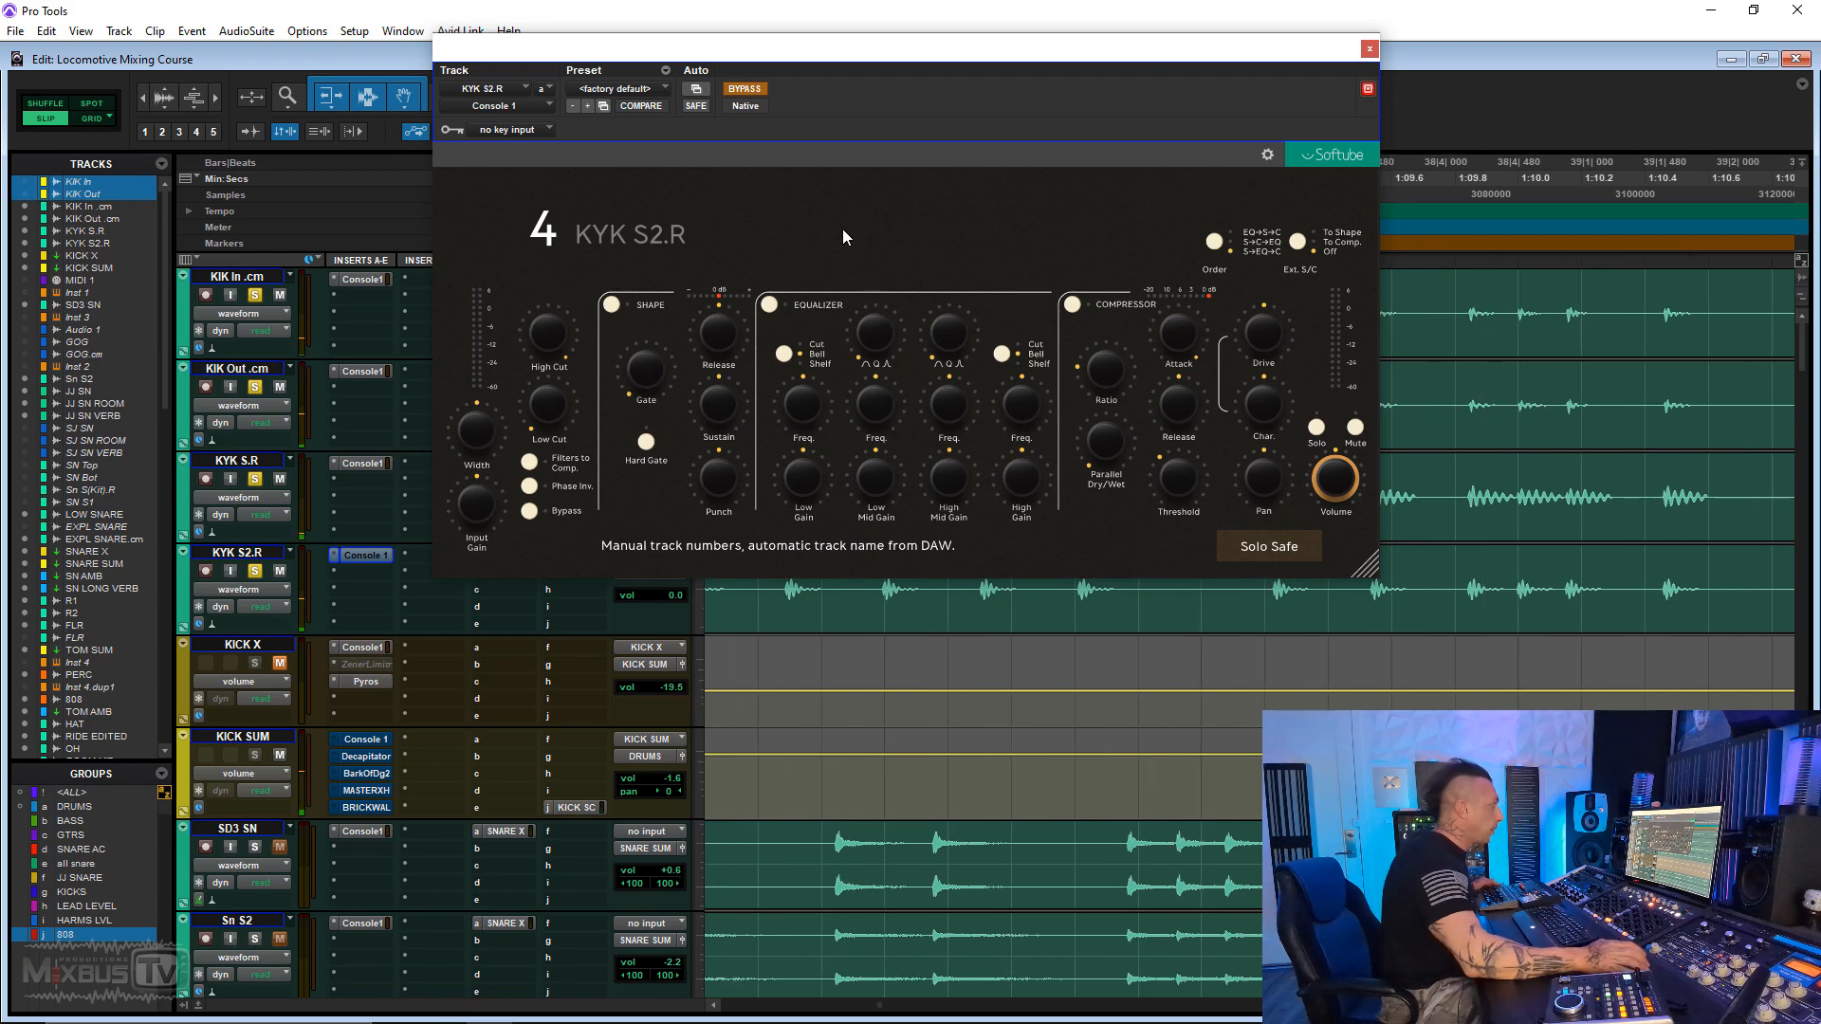
left_click(761, 90)
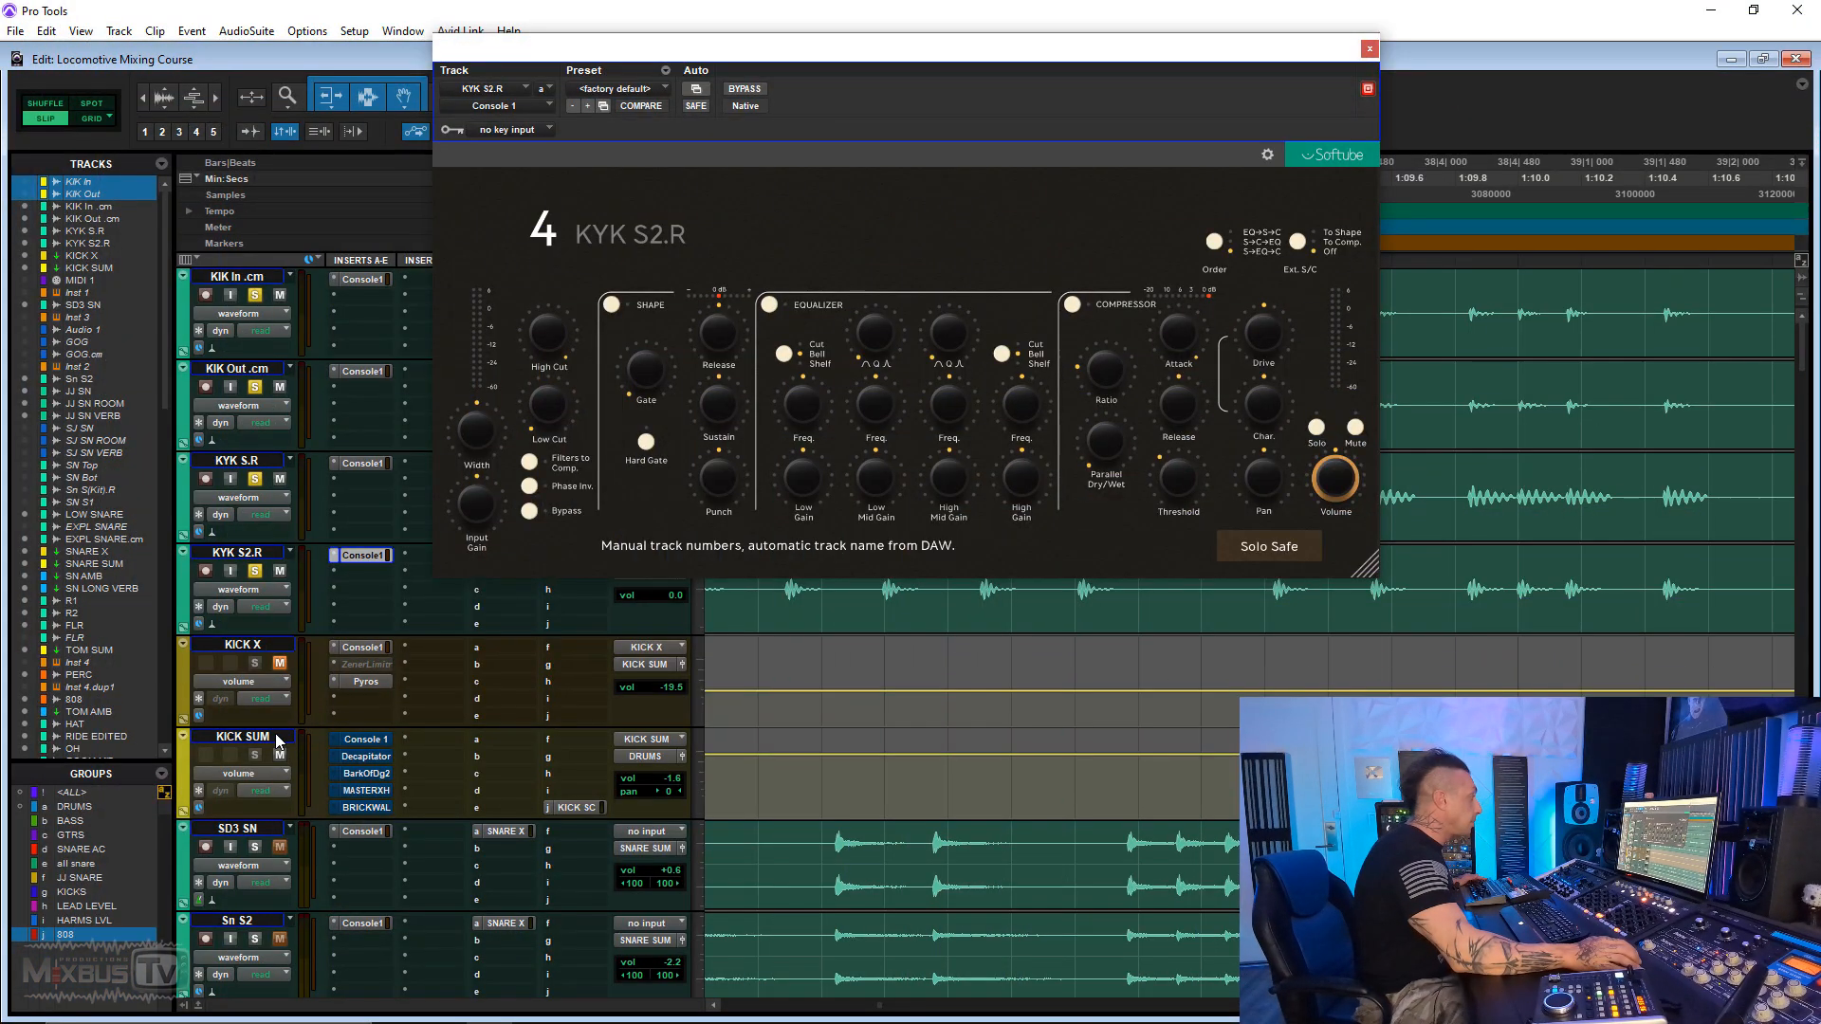
Step: Select the KICK SUM track, activate its Console 1 plug-in and audition the channel with the equalizer switched in
left_click(276, 738)
left_click(1369, 50)
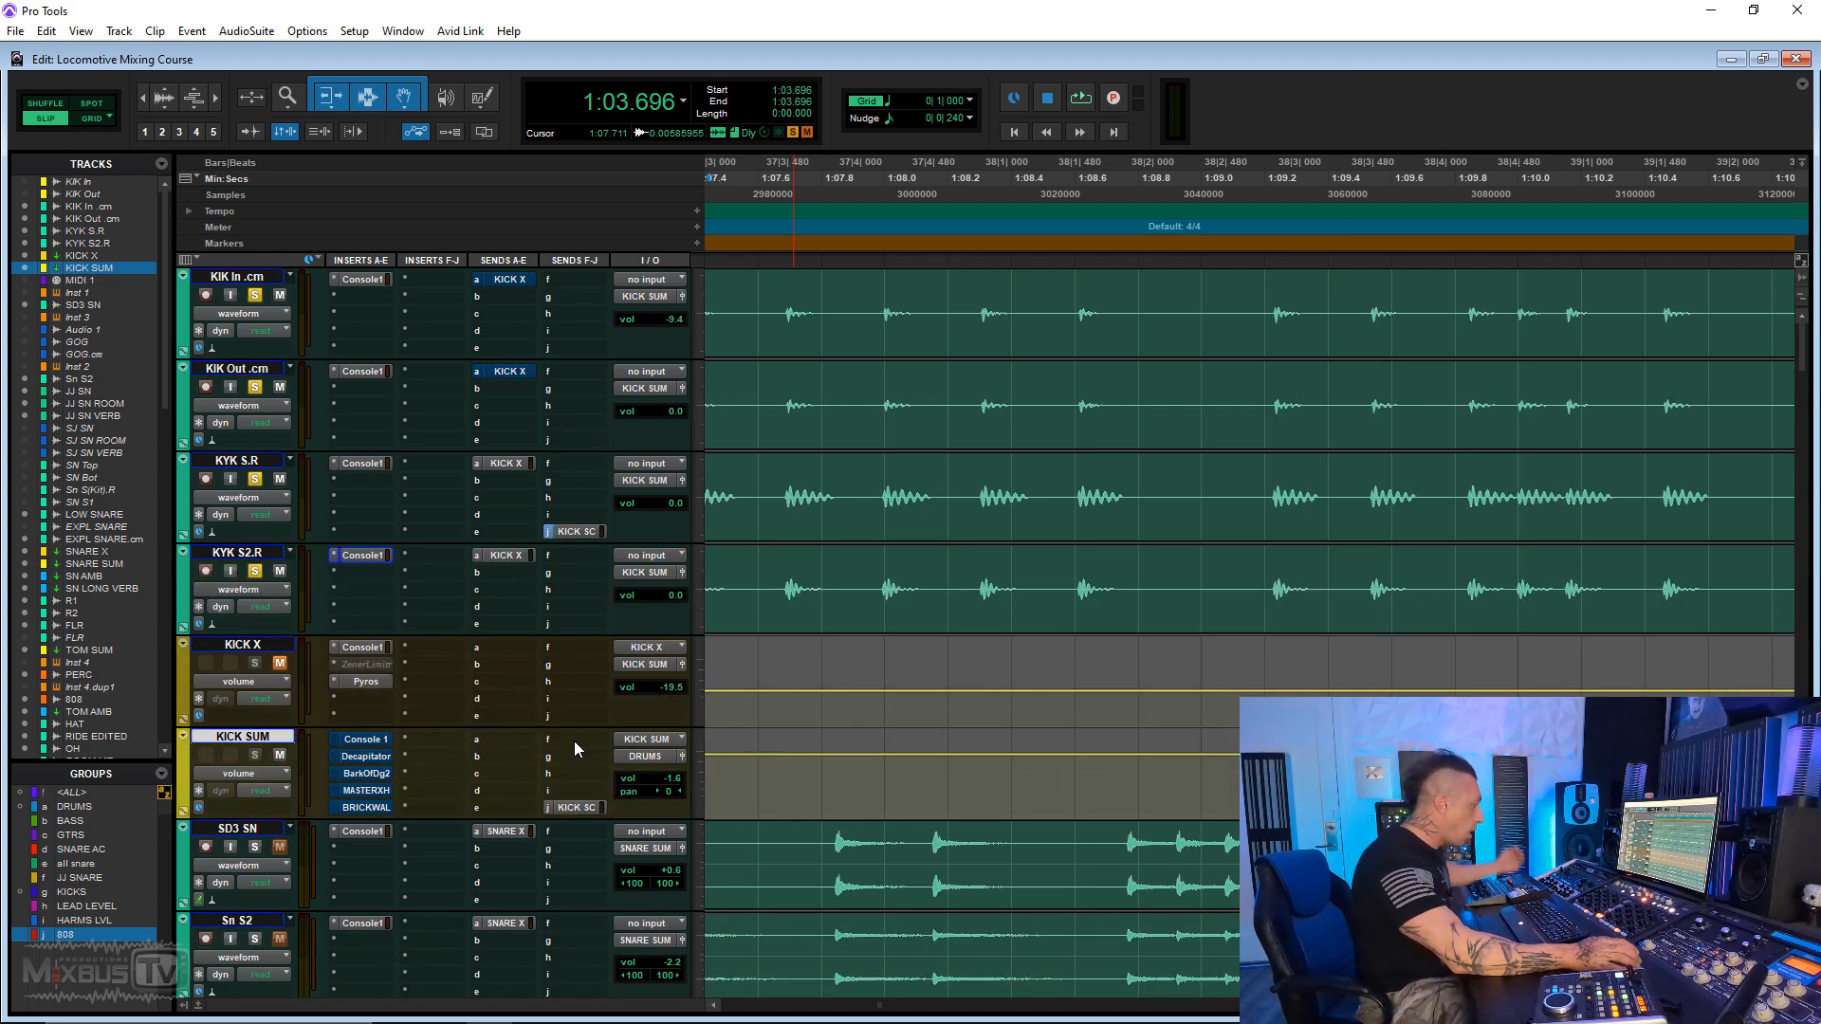
left_click(362, 739)
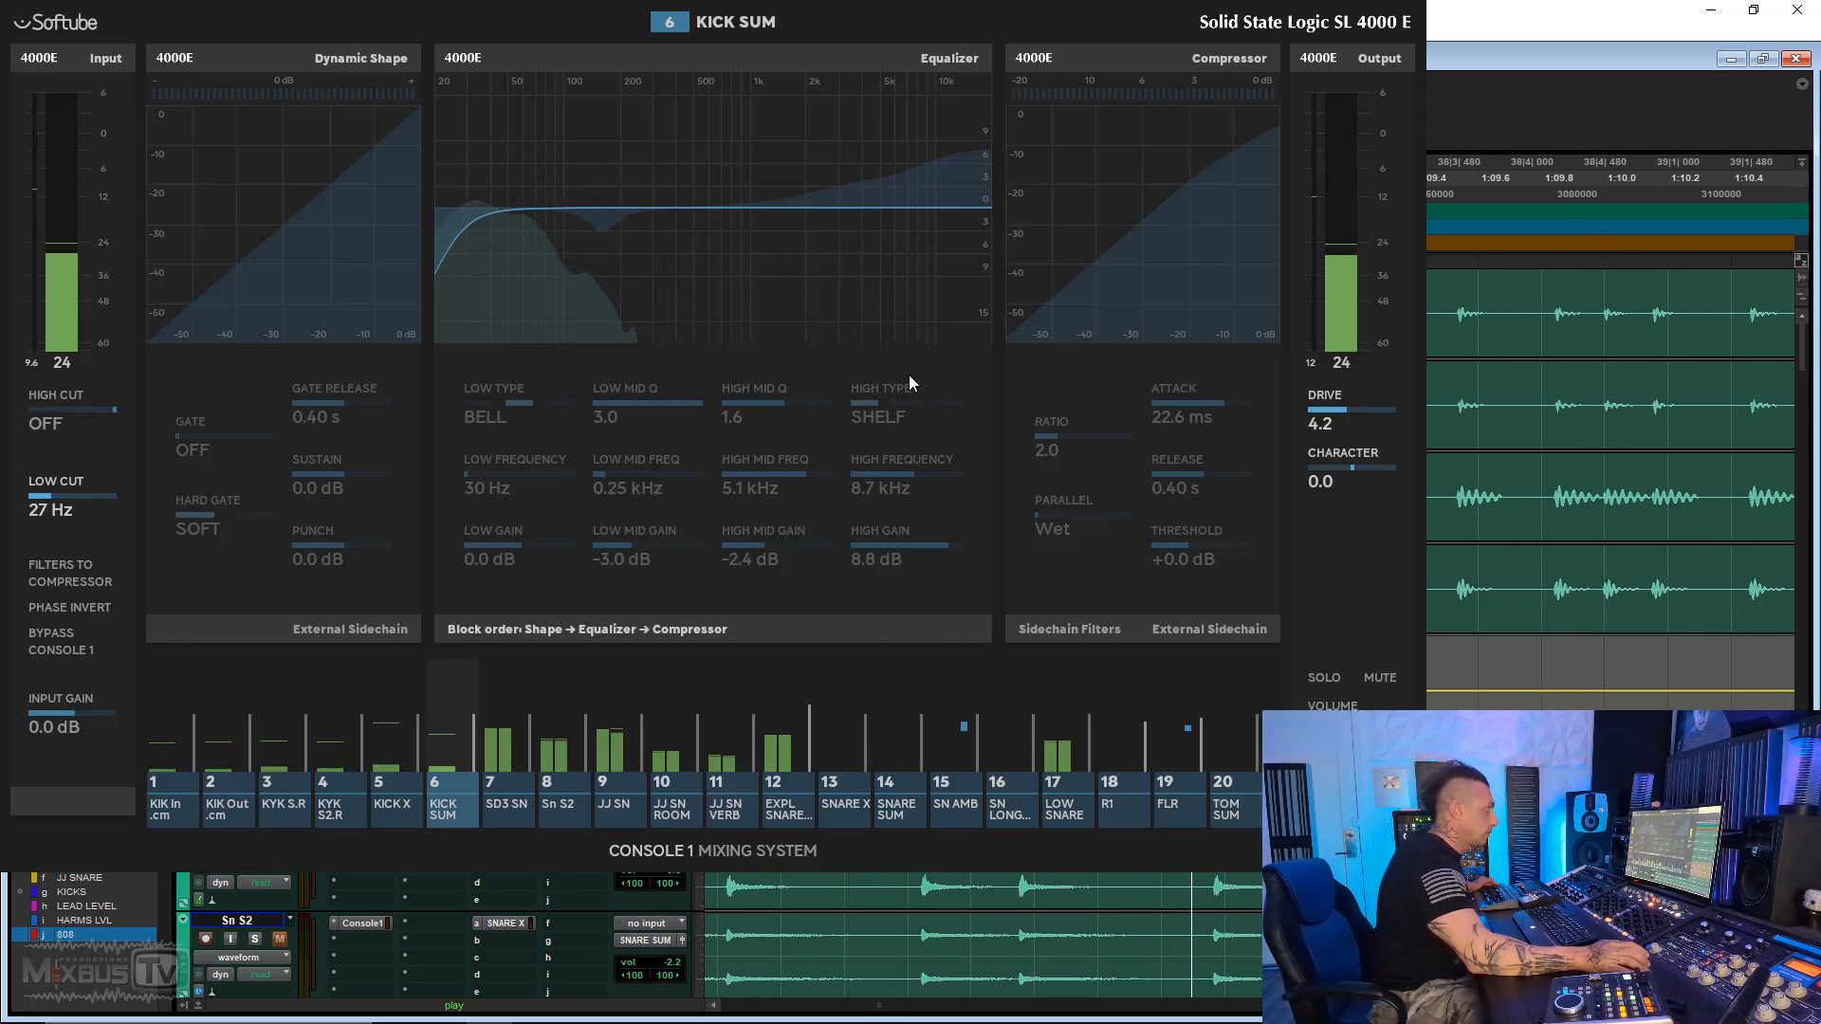
key("space")
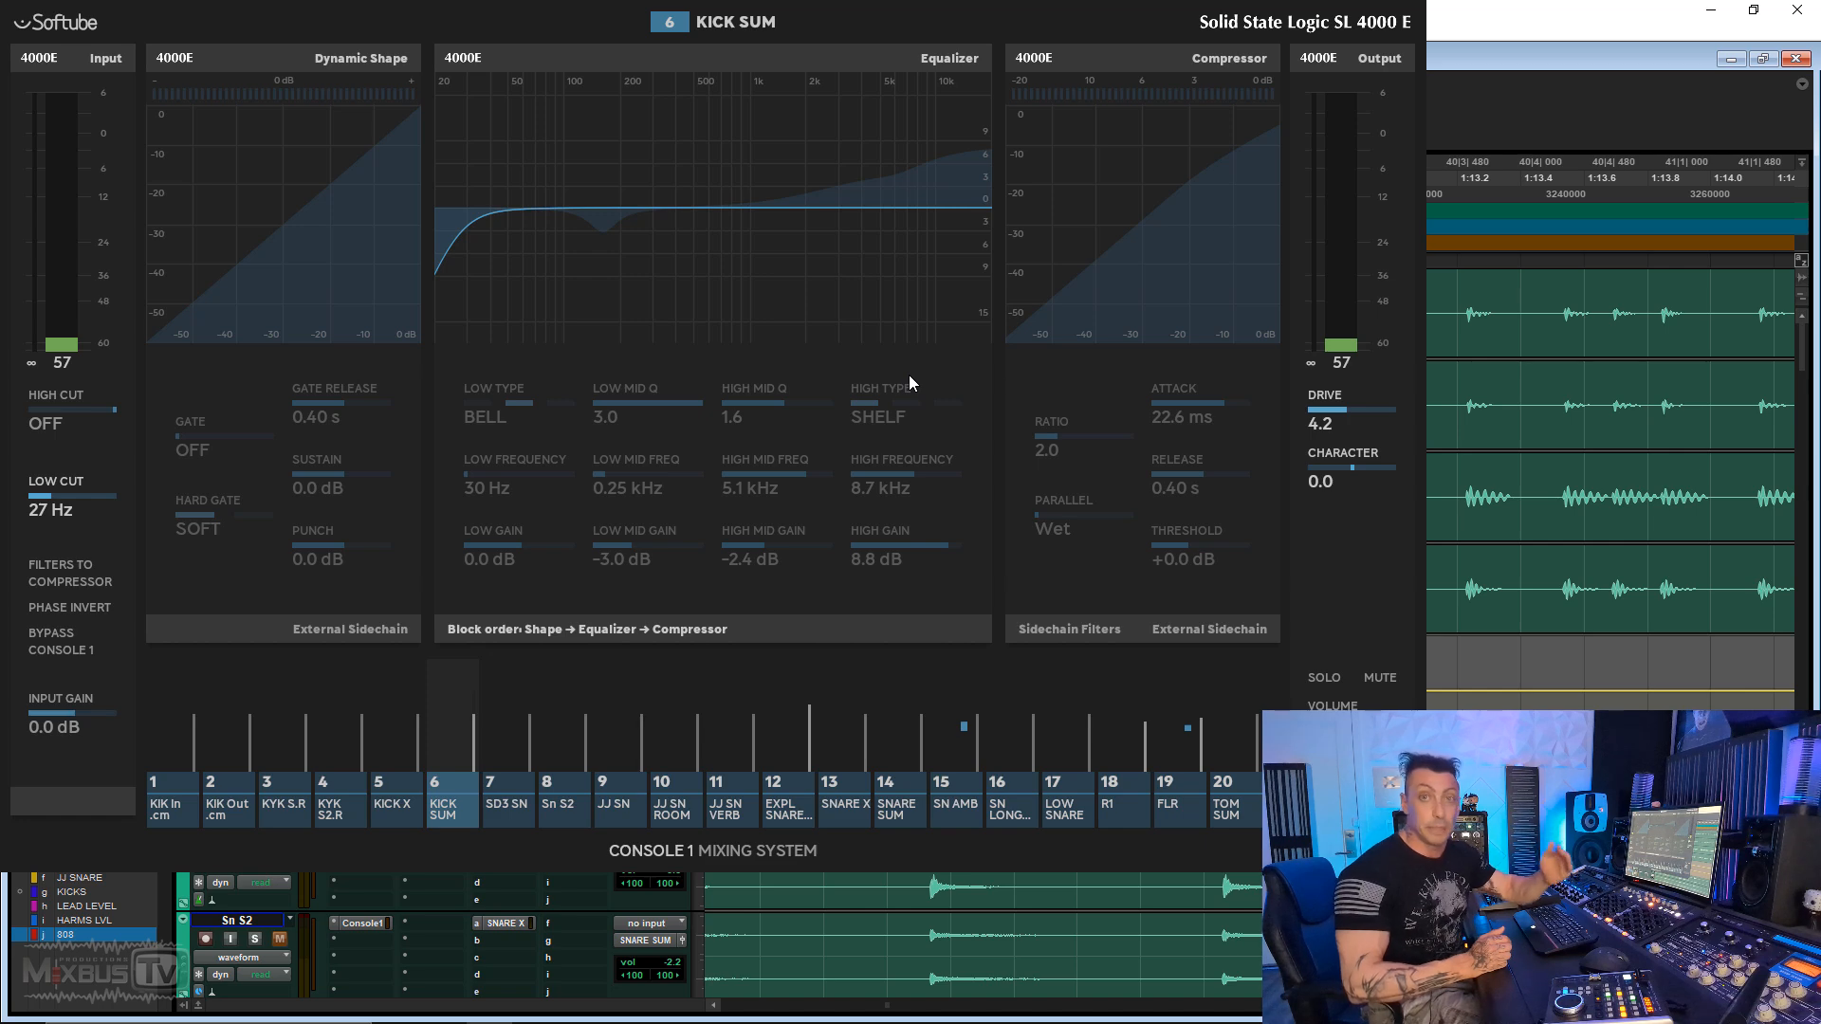
key("space")
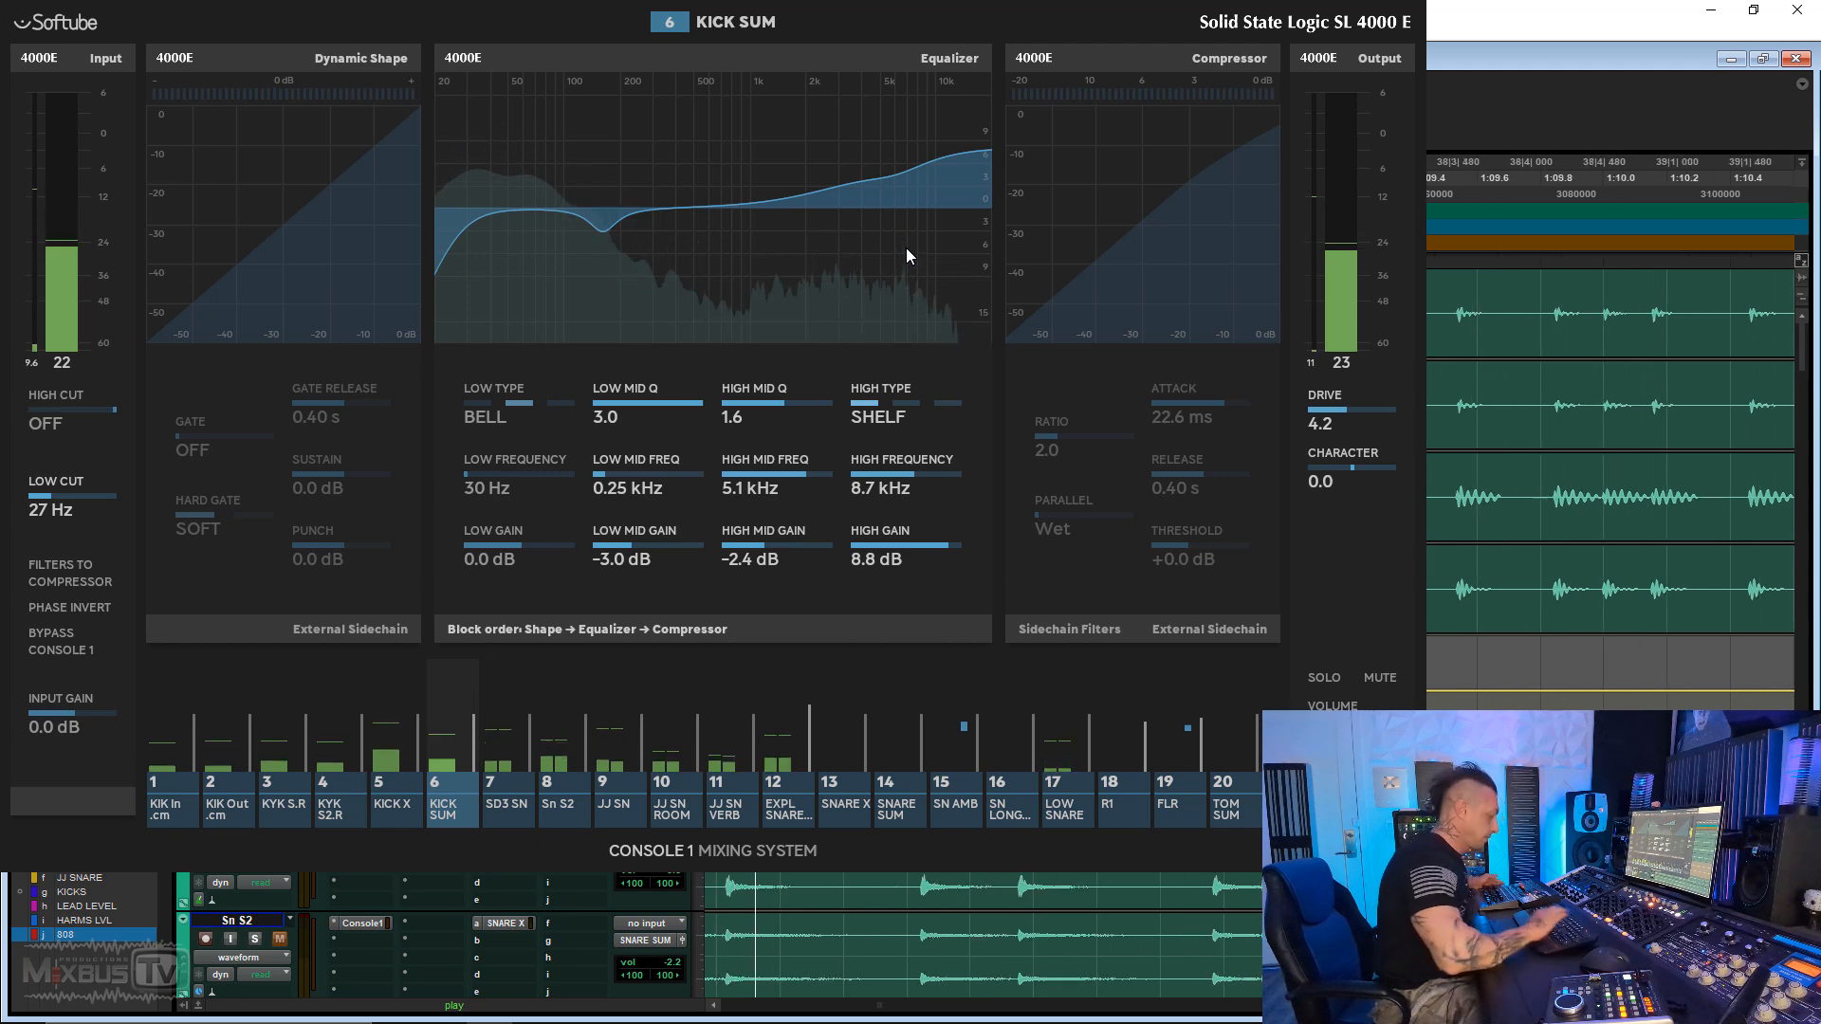
key("space")
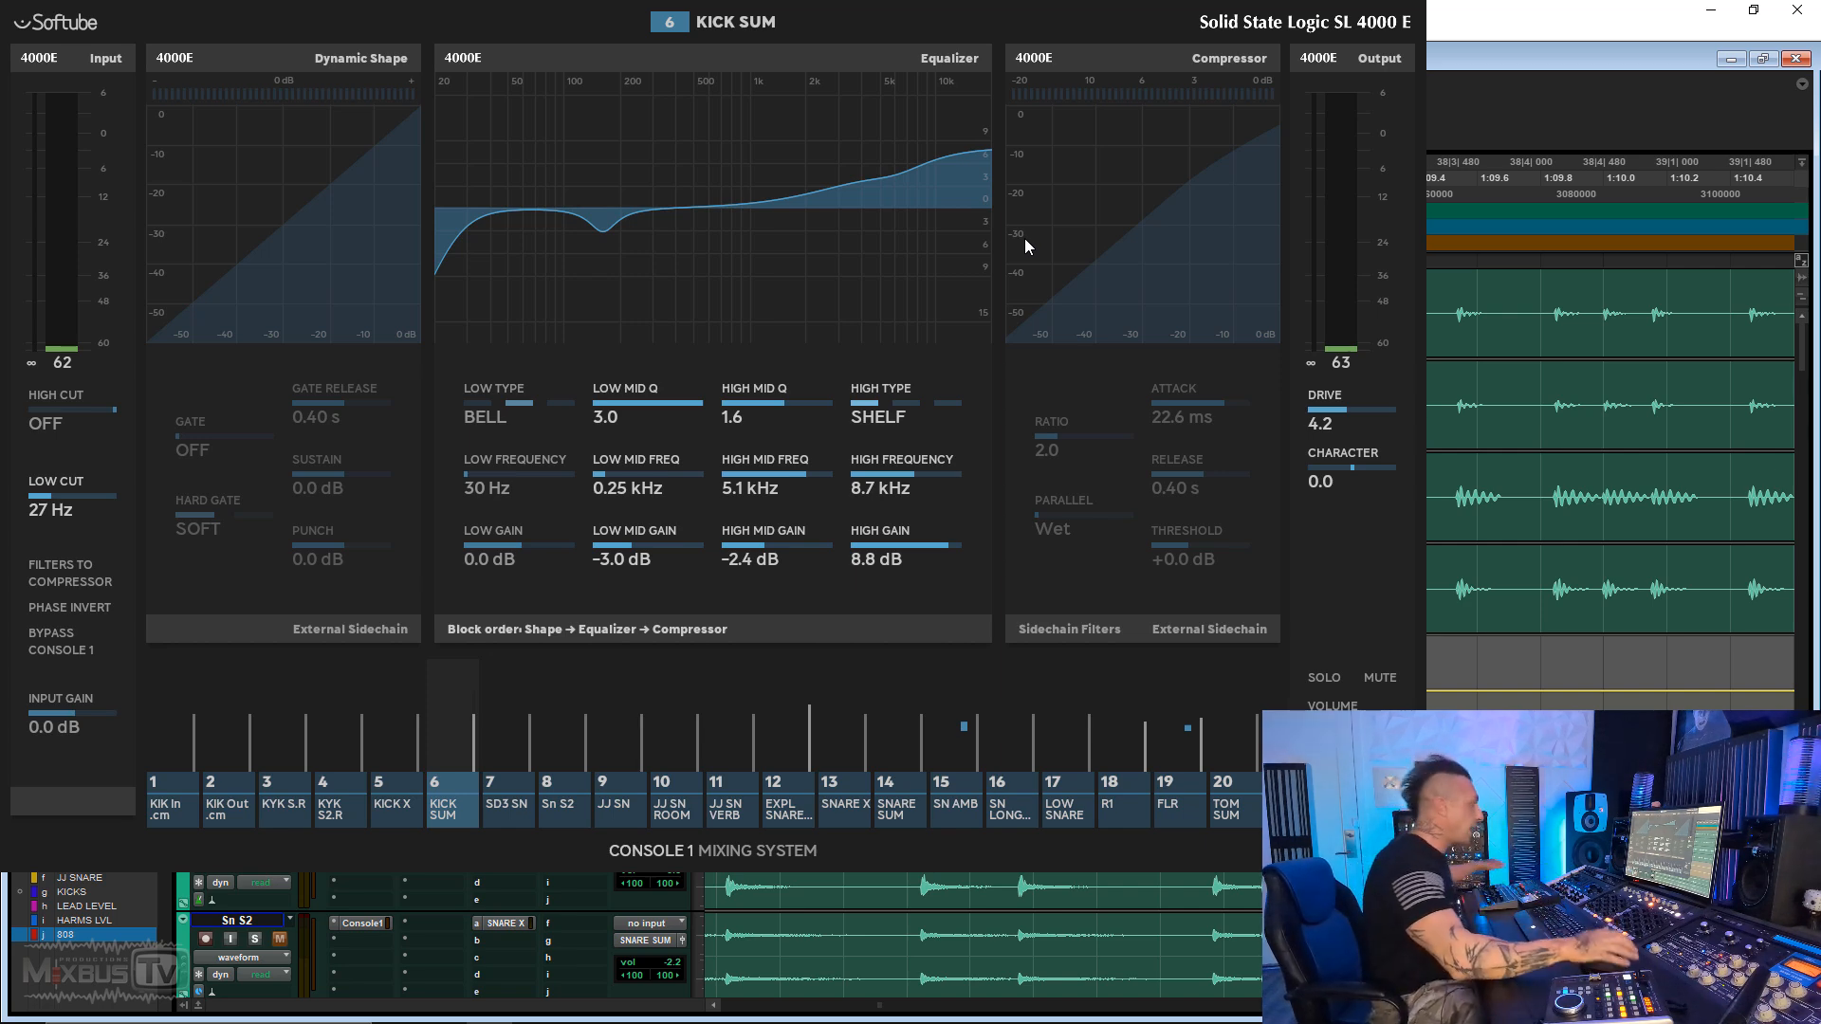
Step: Compare the Decapitator on KICK SUM bypassed and active during playback, leaving it active
left_click_drag(1176, 69, 1156, 76)
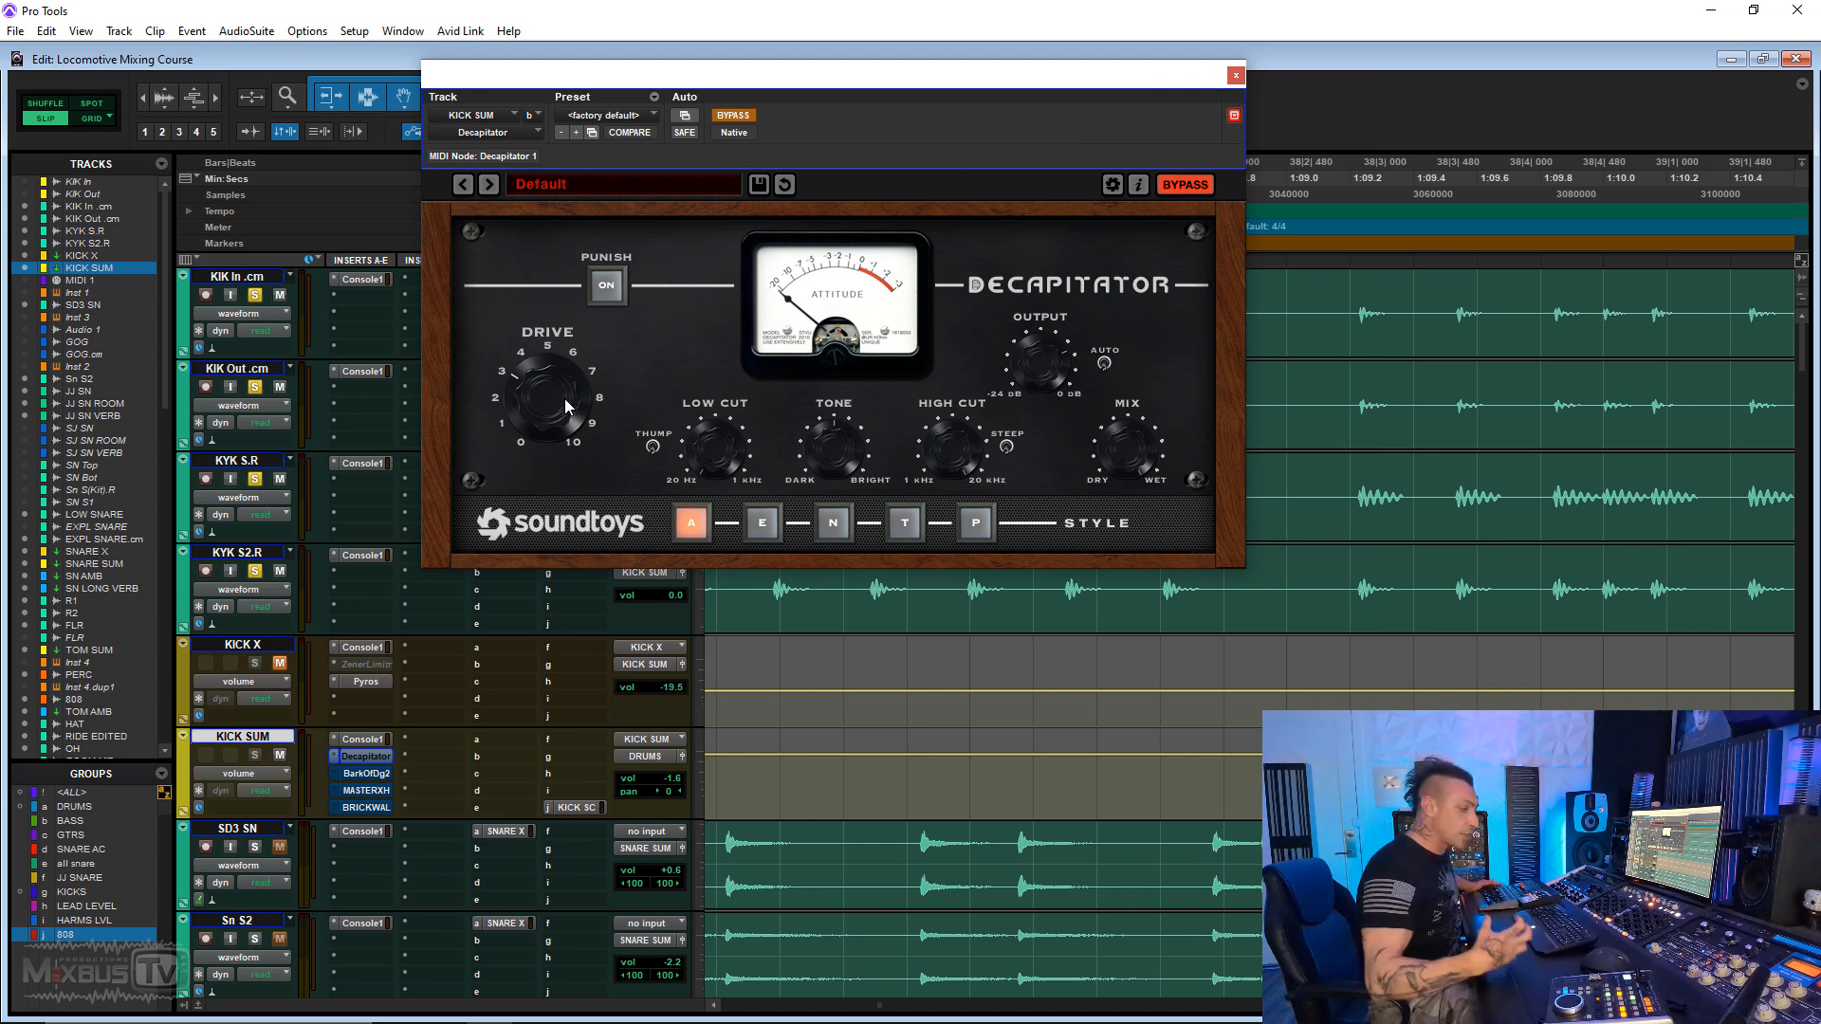
key("space")
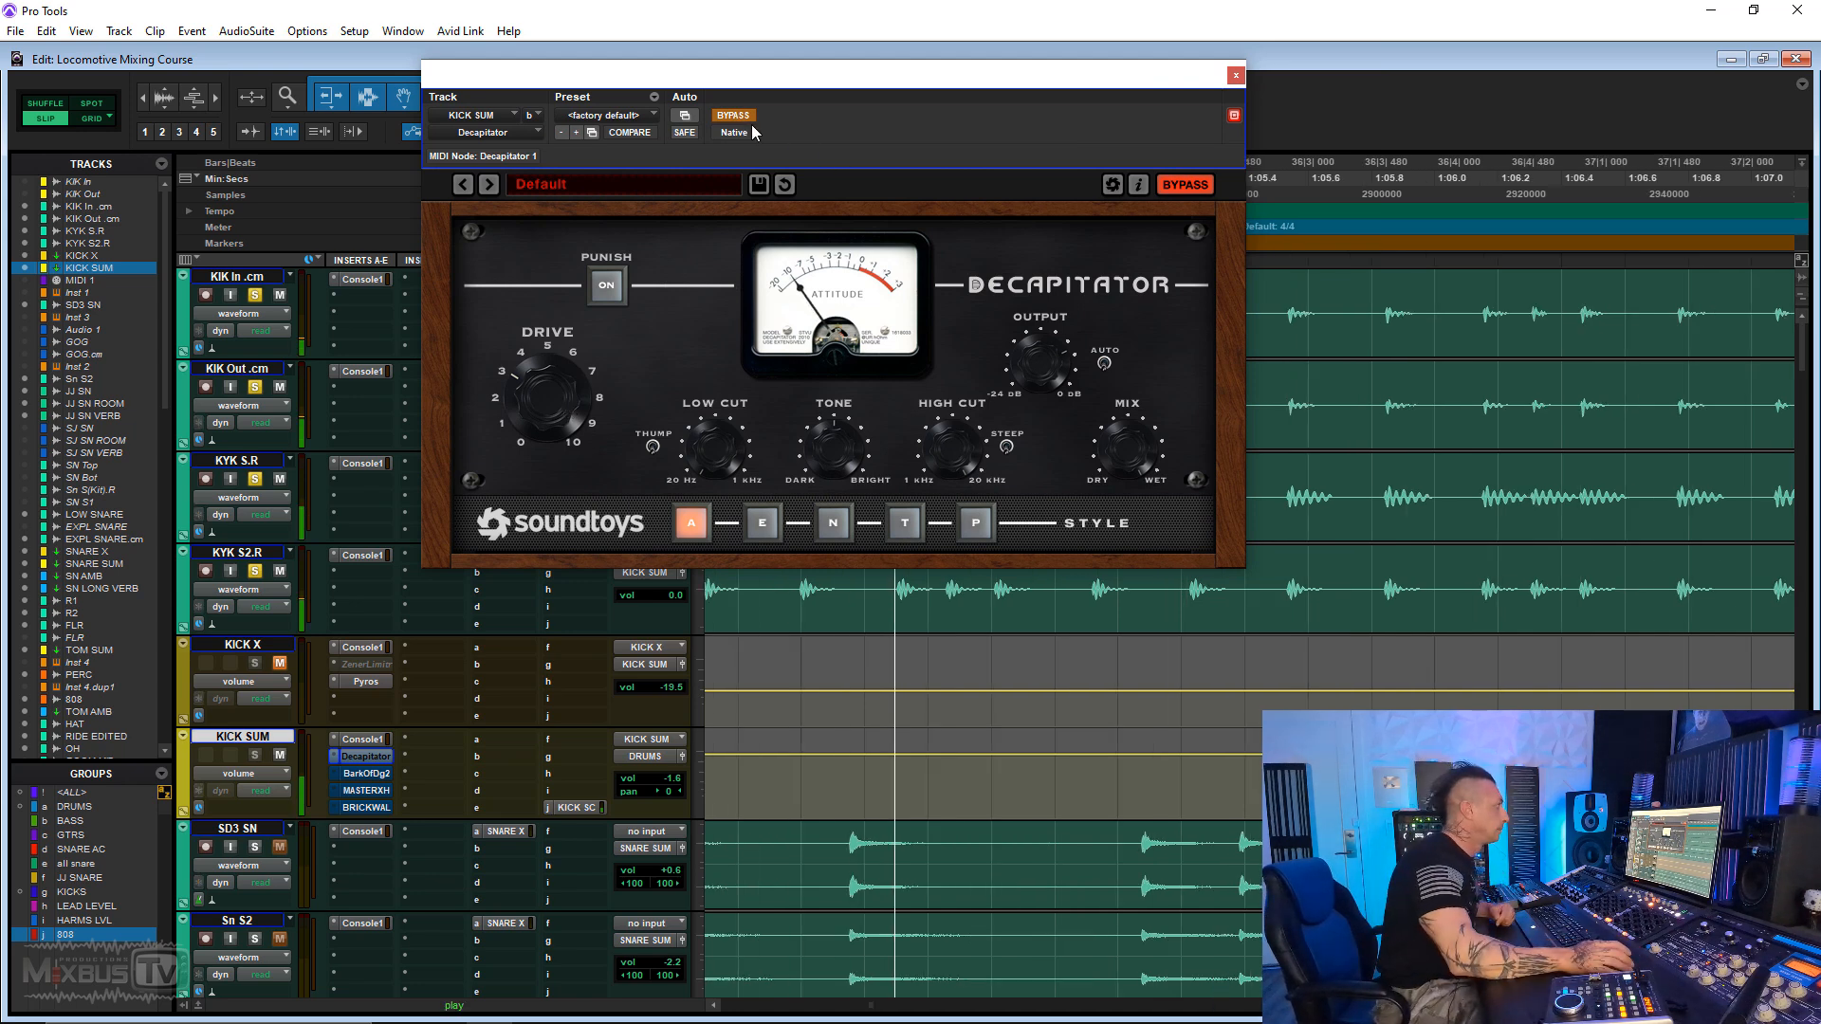
left_click(738, 119)
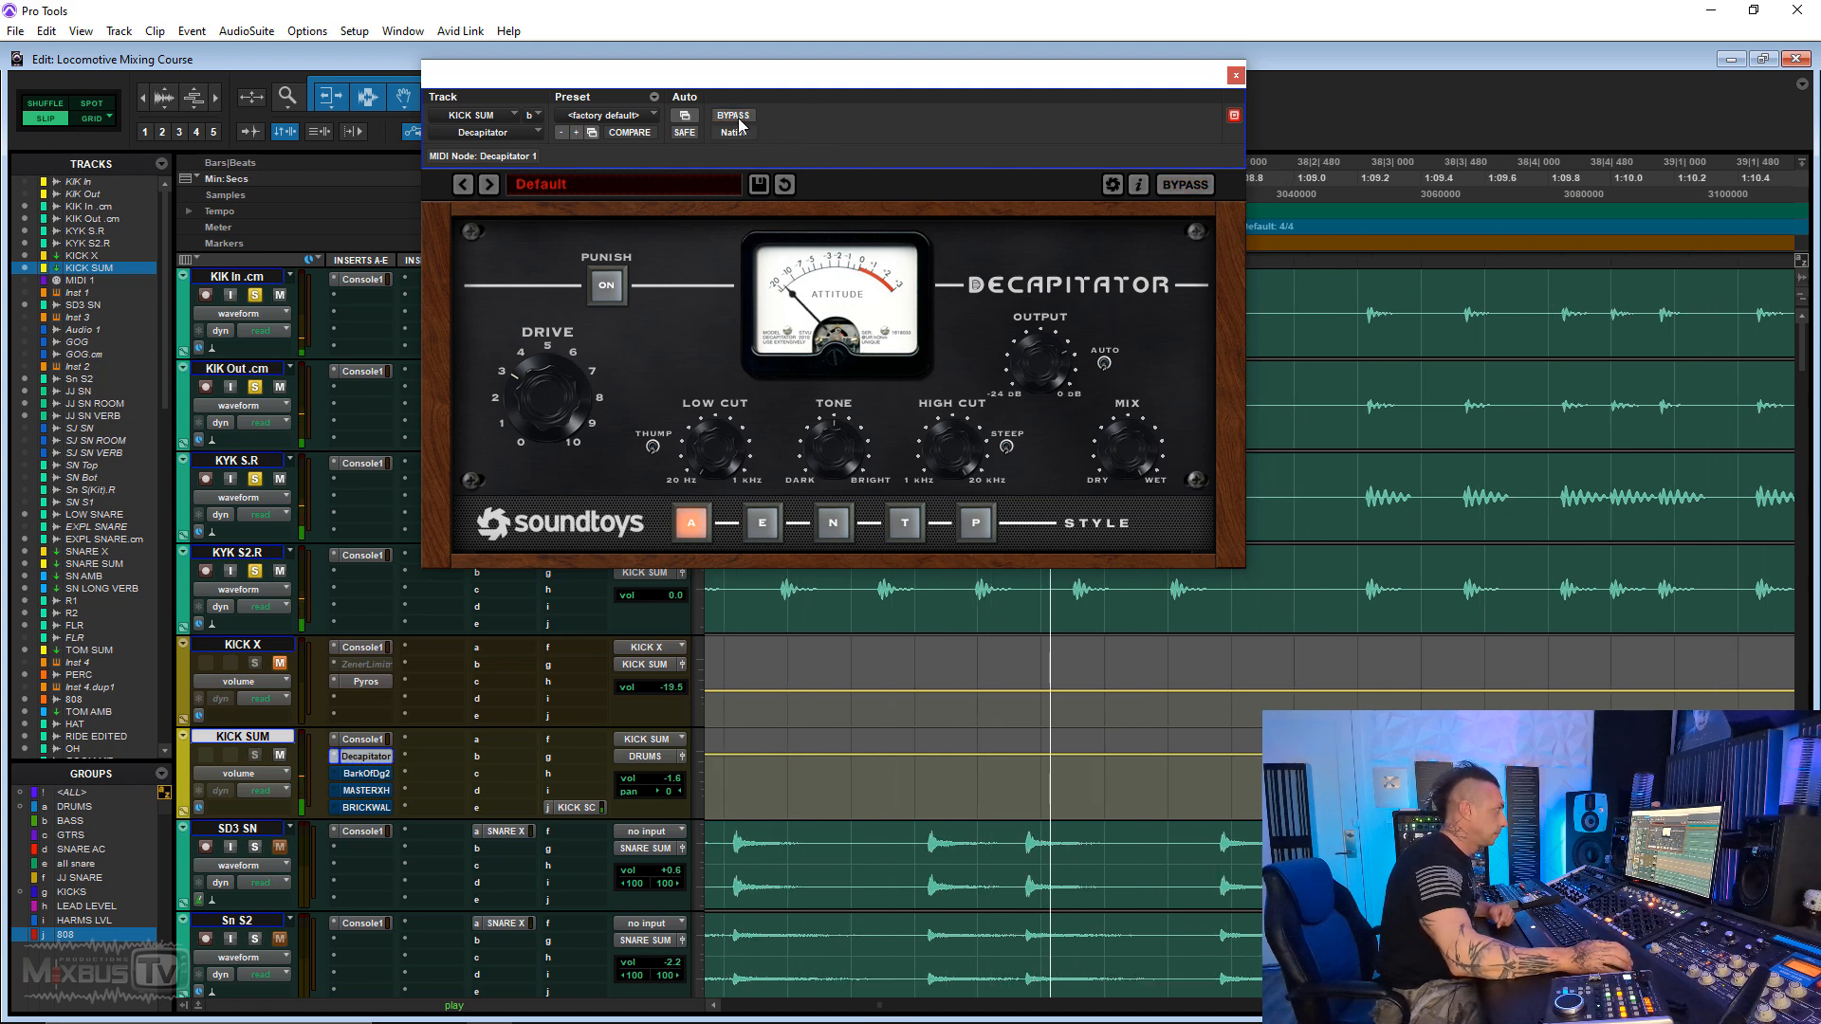
left_click(732, 116)
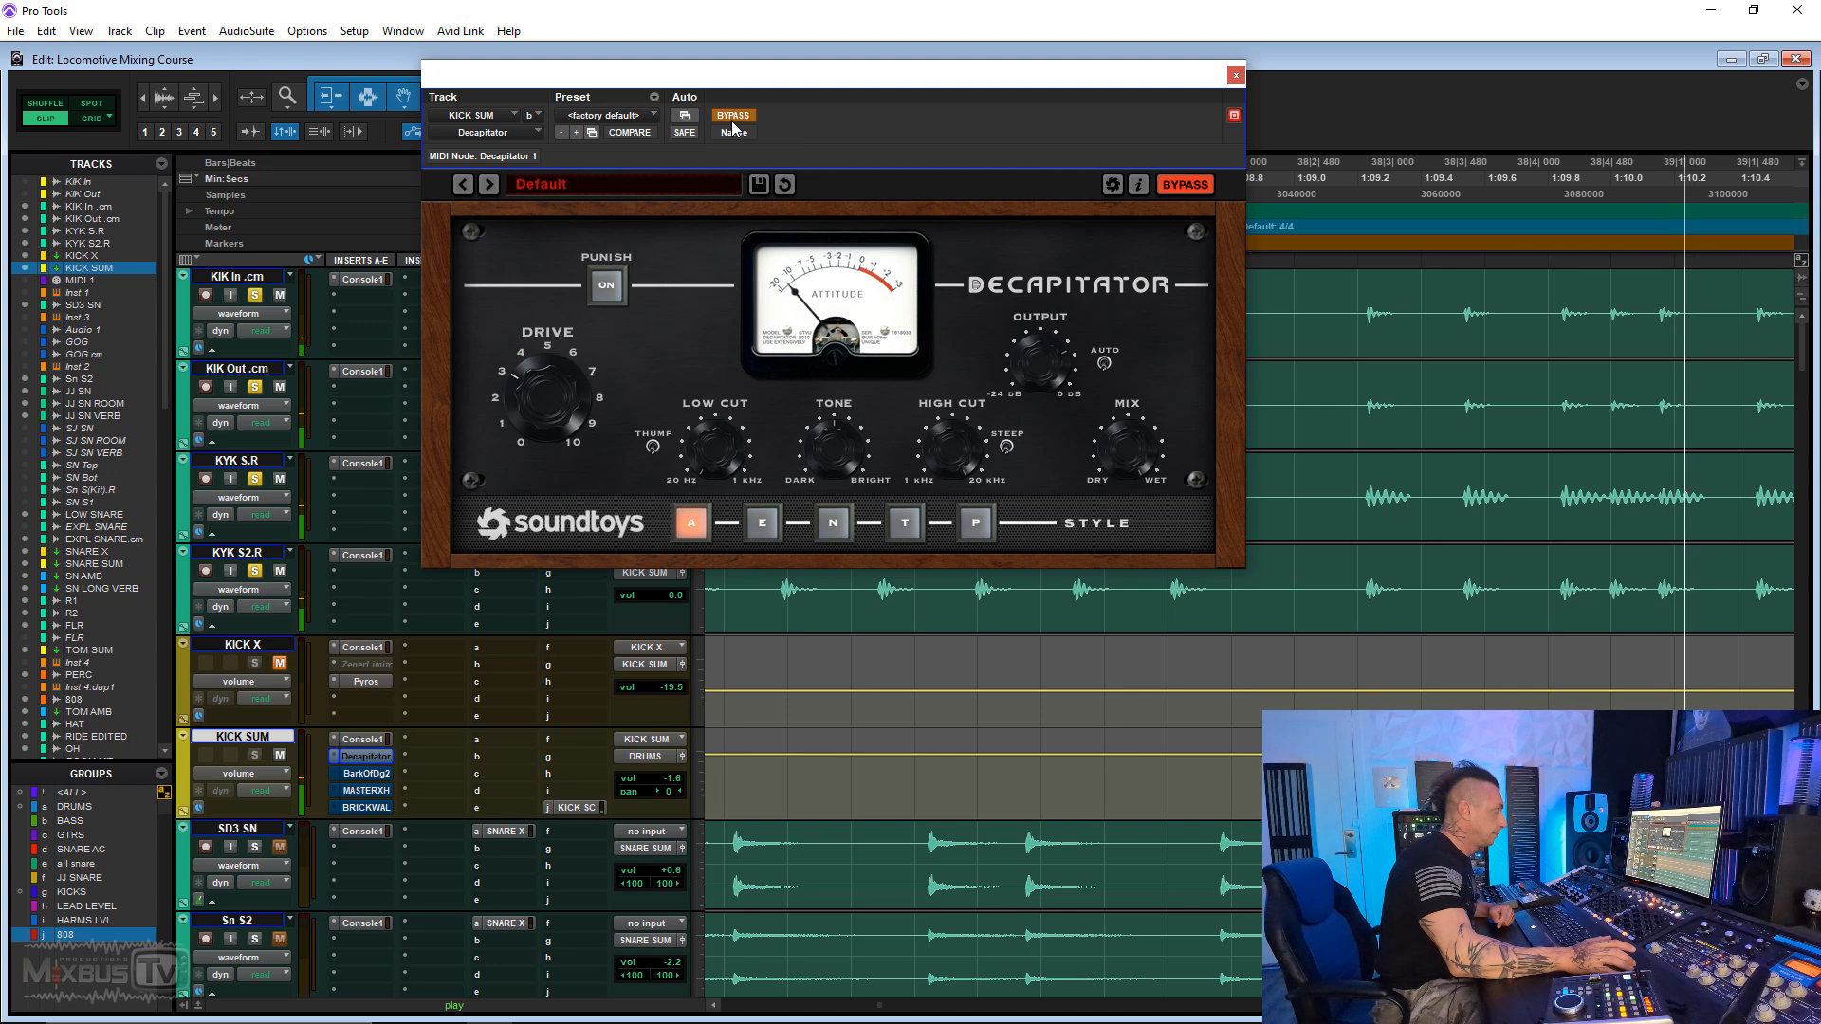
left_click(733, 117)
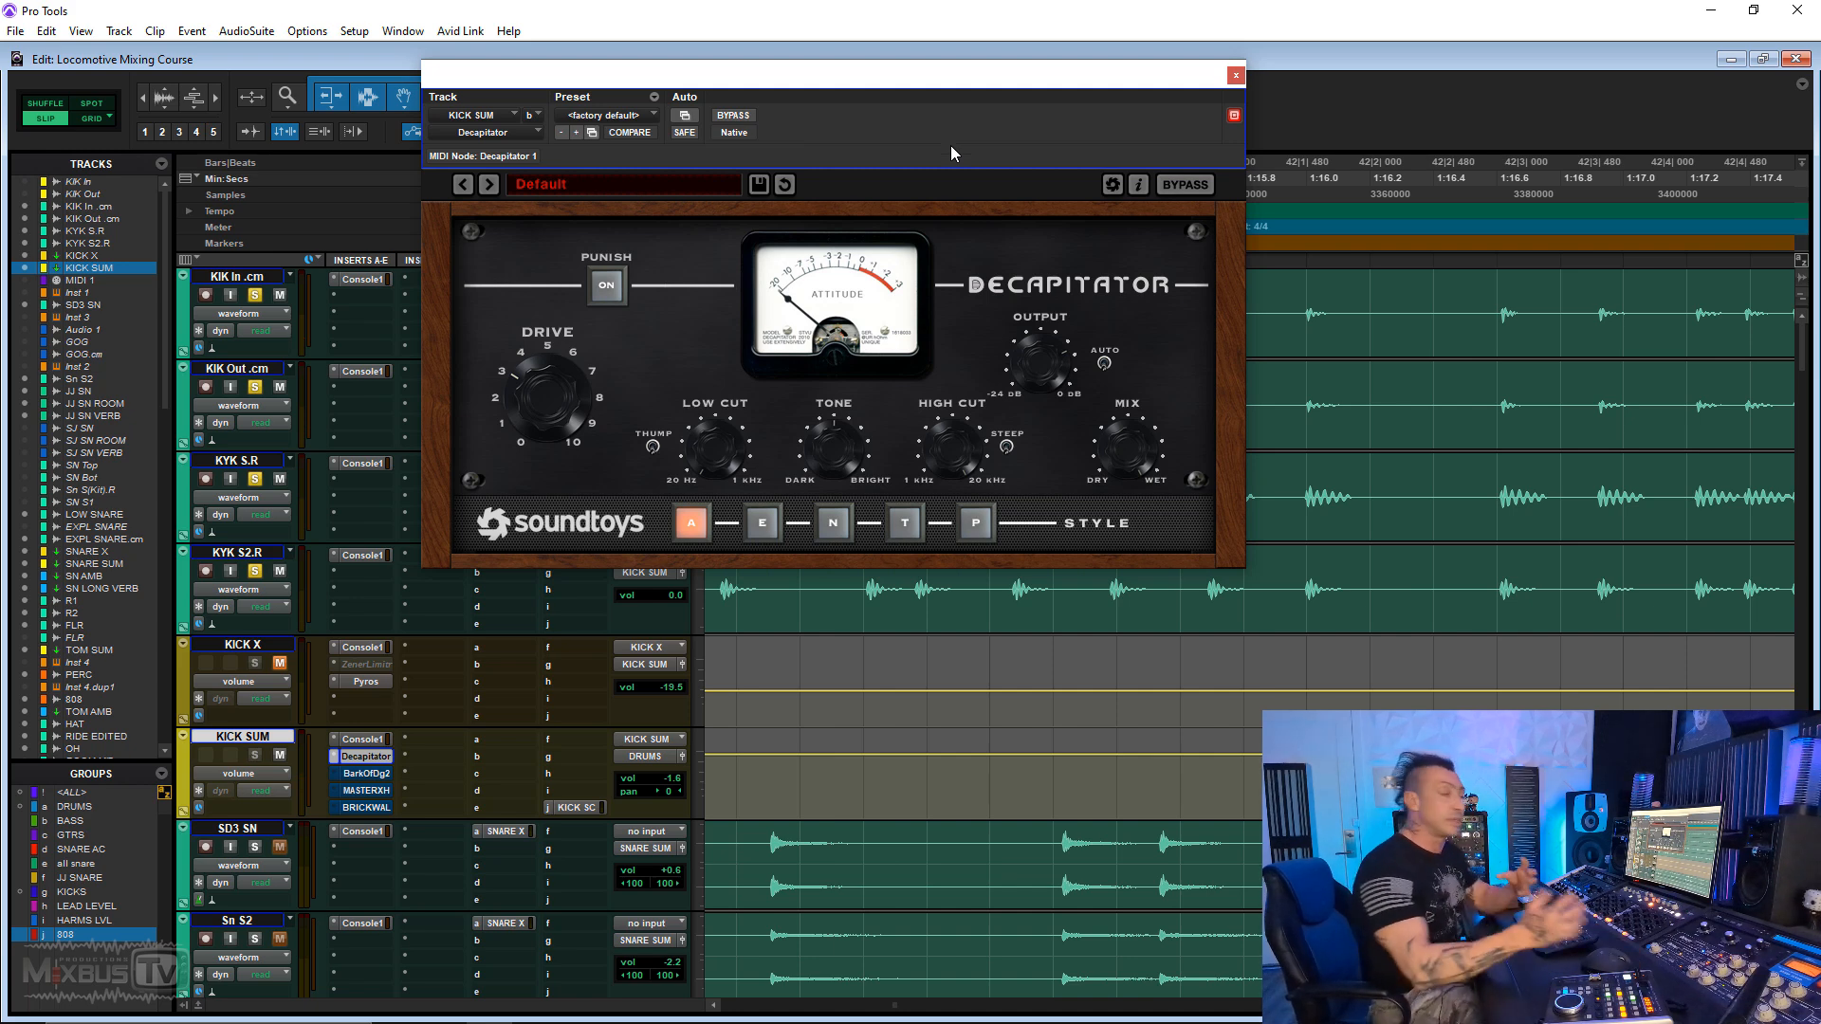
Step: Activate the Bark Of Dog 2 plug-in on KICK SUM, toggle its bypass during playback and stop playback
left_click(364, 773)
left_click_drag(767, 85, 761, 149)
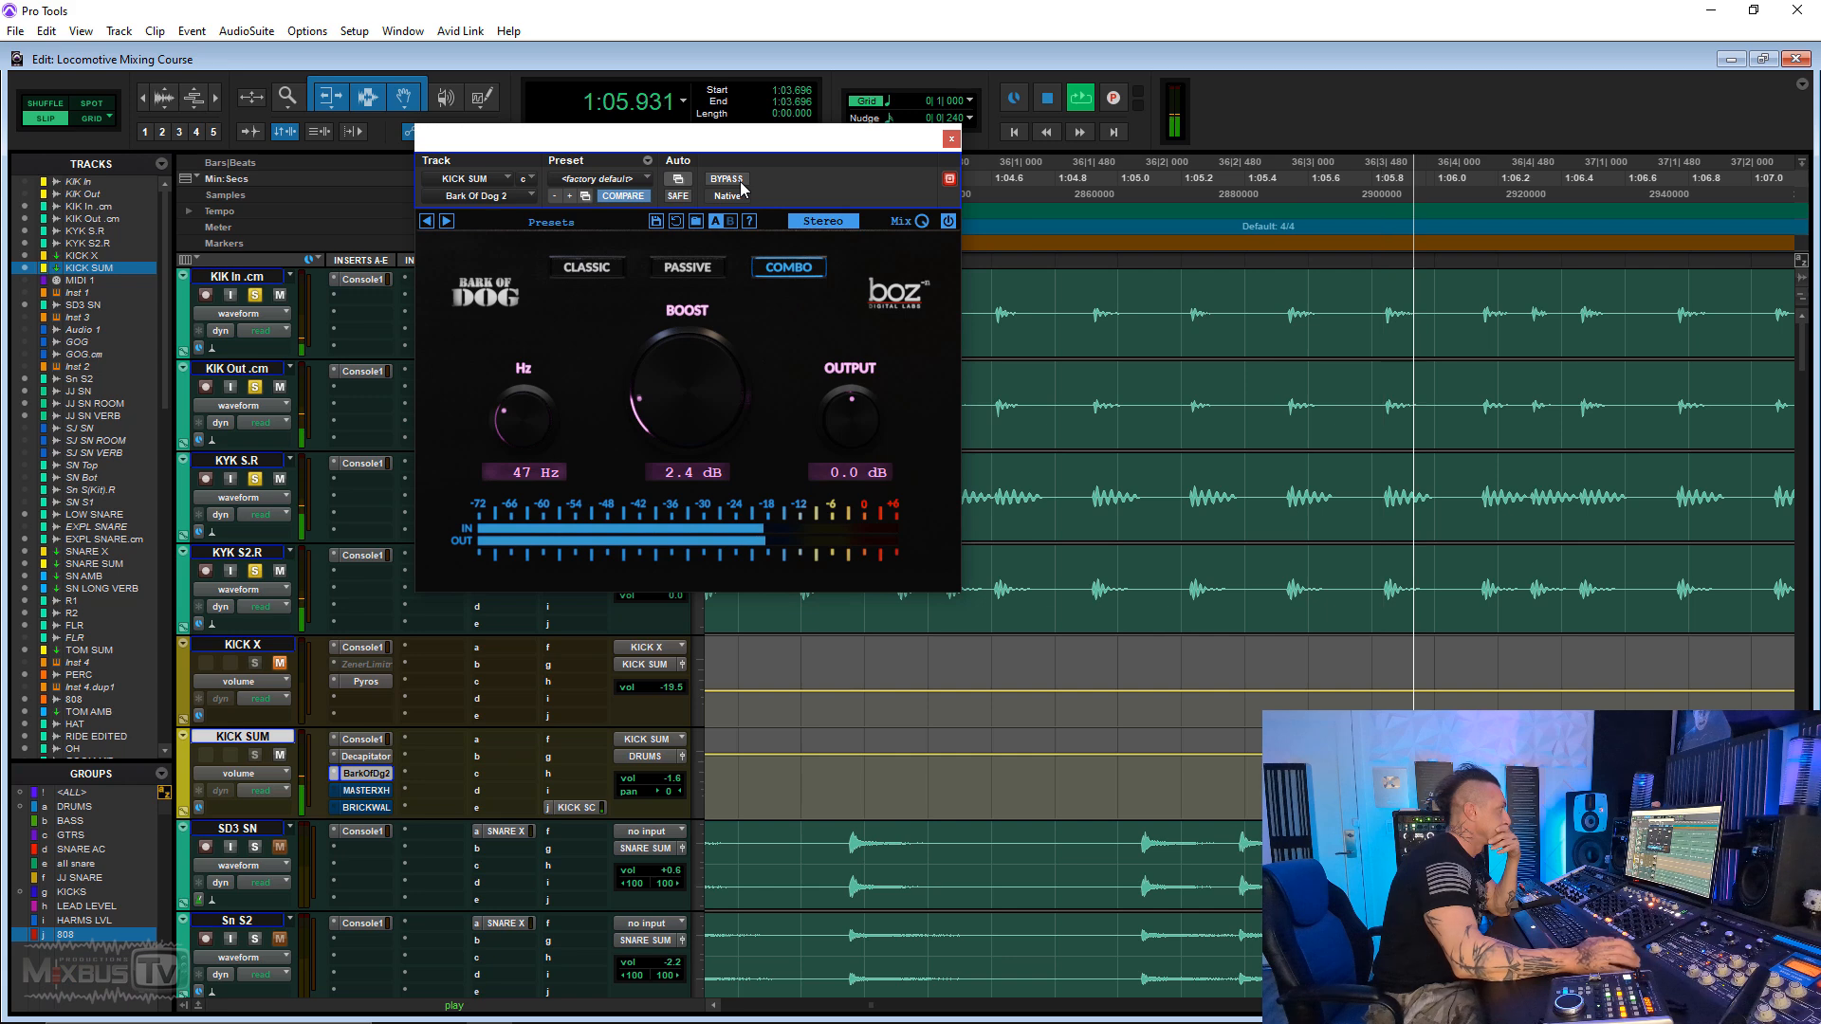
left_click(726, 179)
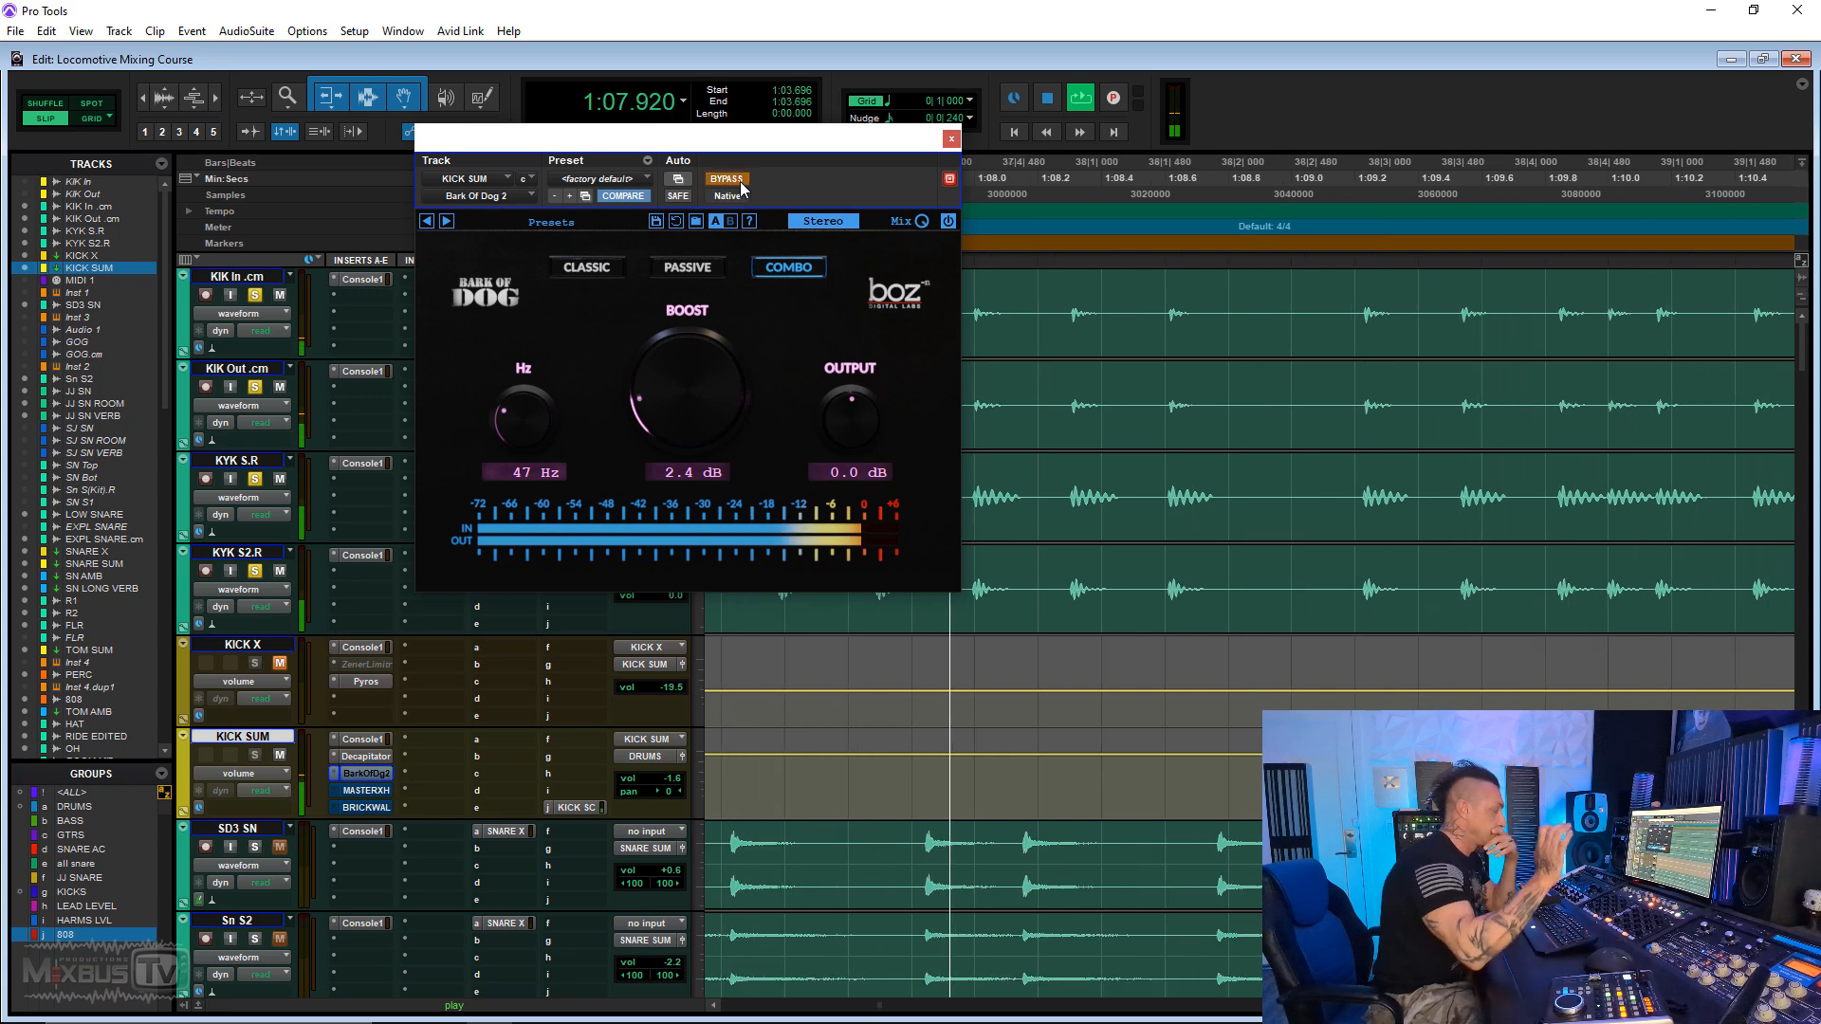
left_click(741, 184)
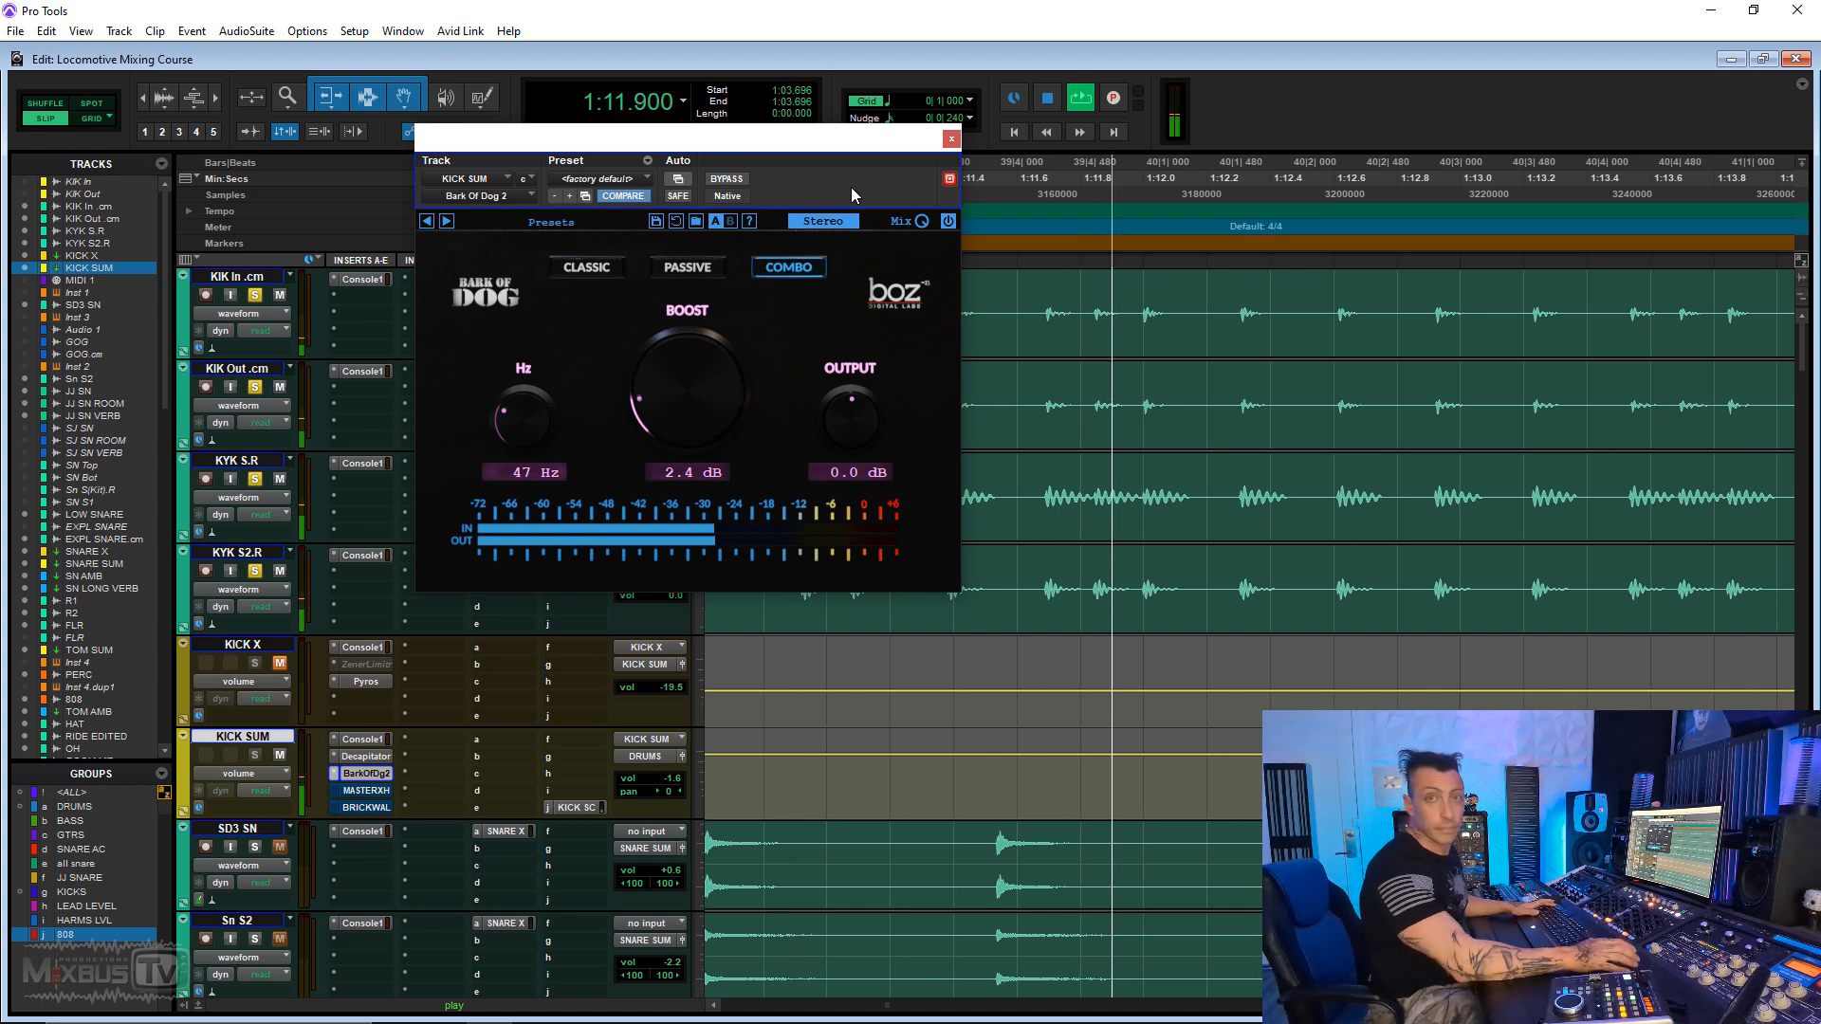
key("space")
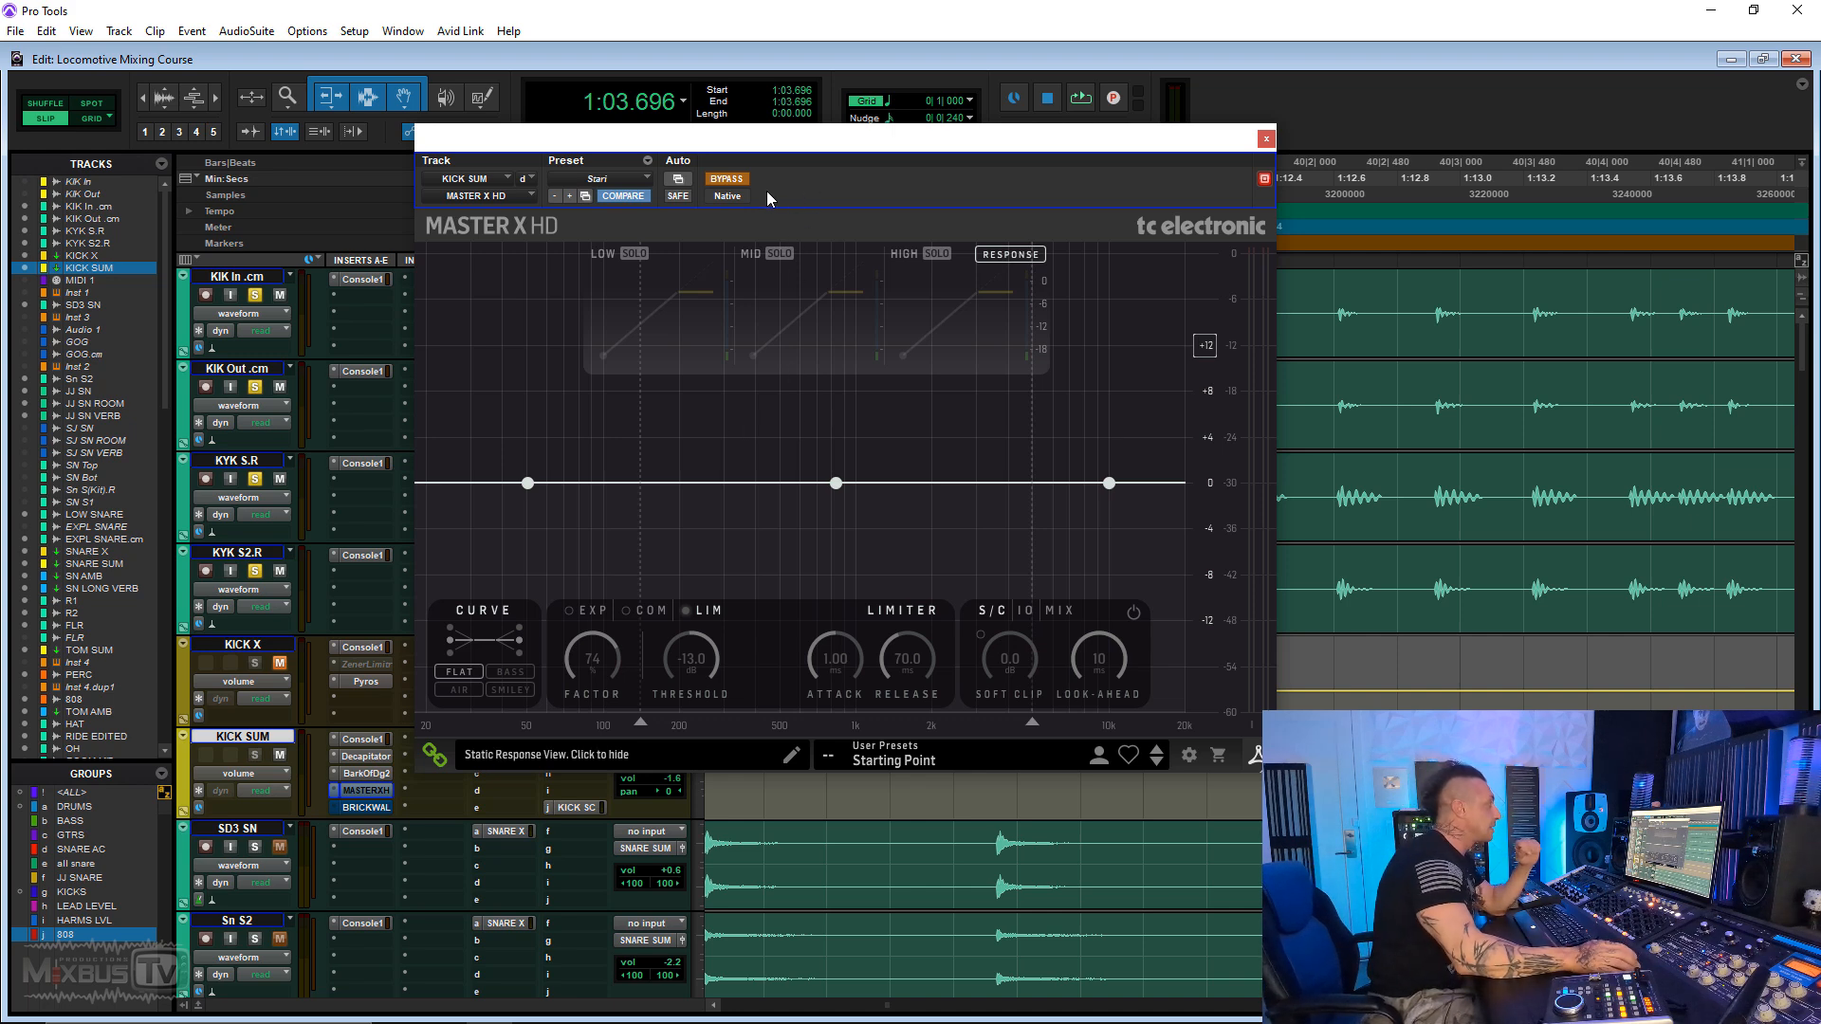
Step: Take the MASTER X HD on KICK SUM out of bypass and audition its limiting during playback
left_click(739, 181)
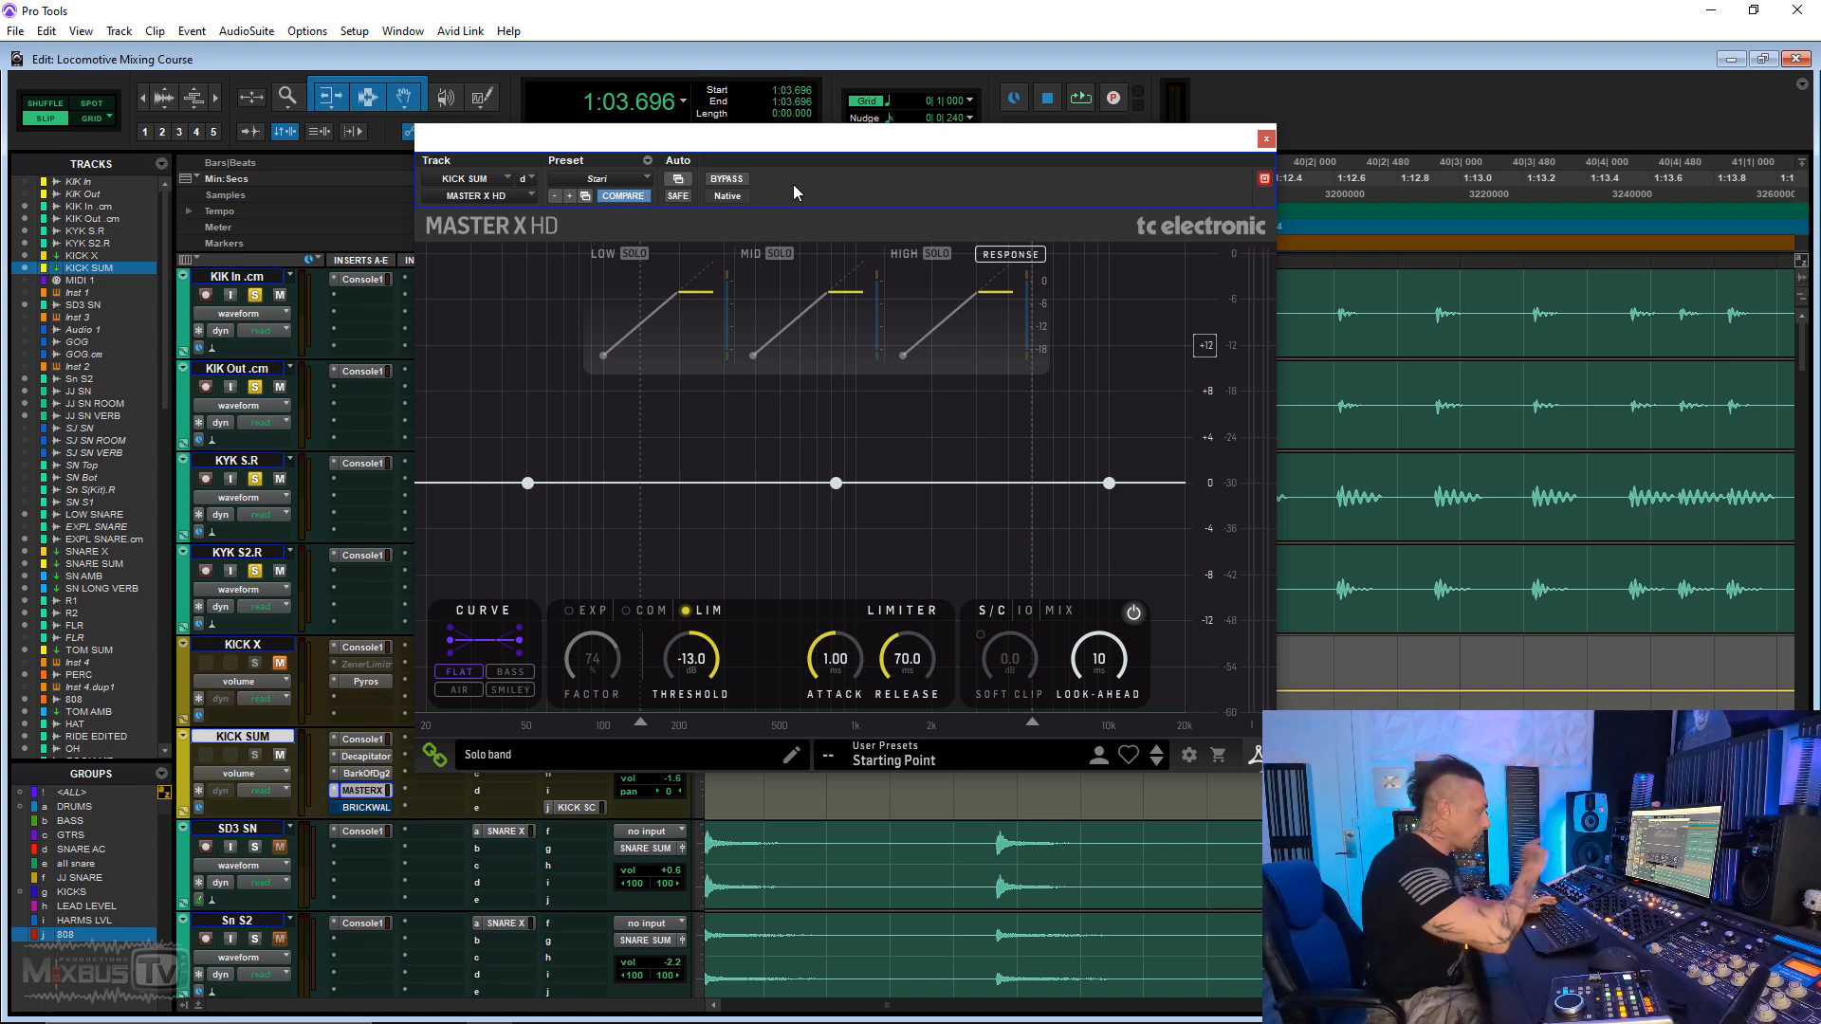
key("space")
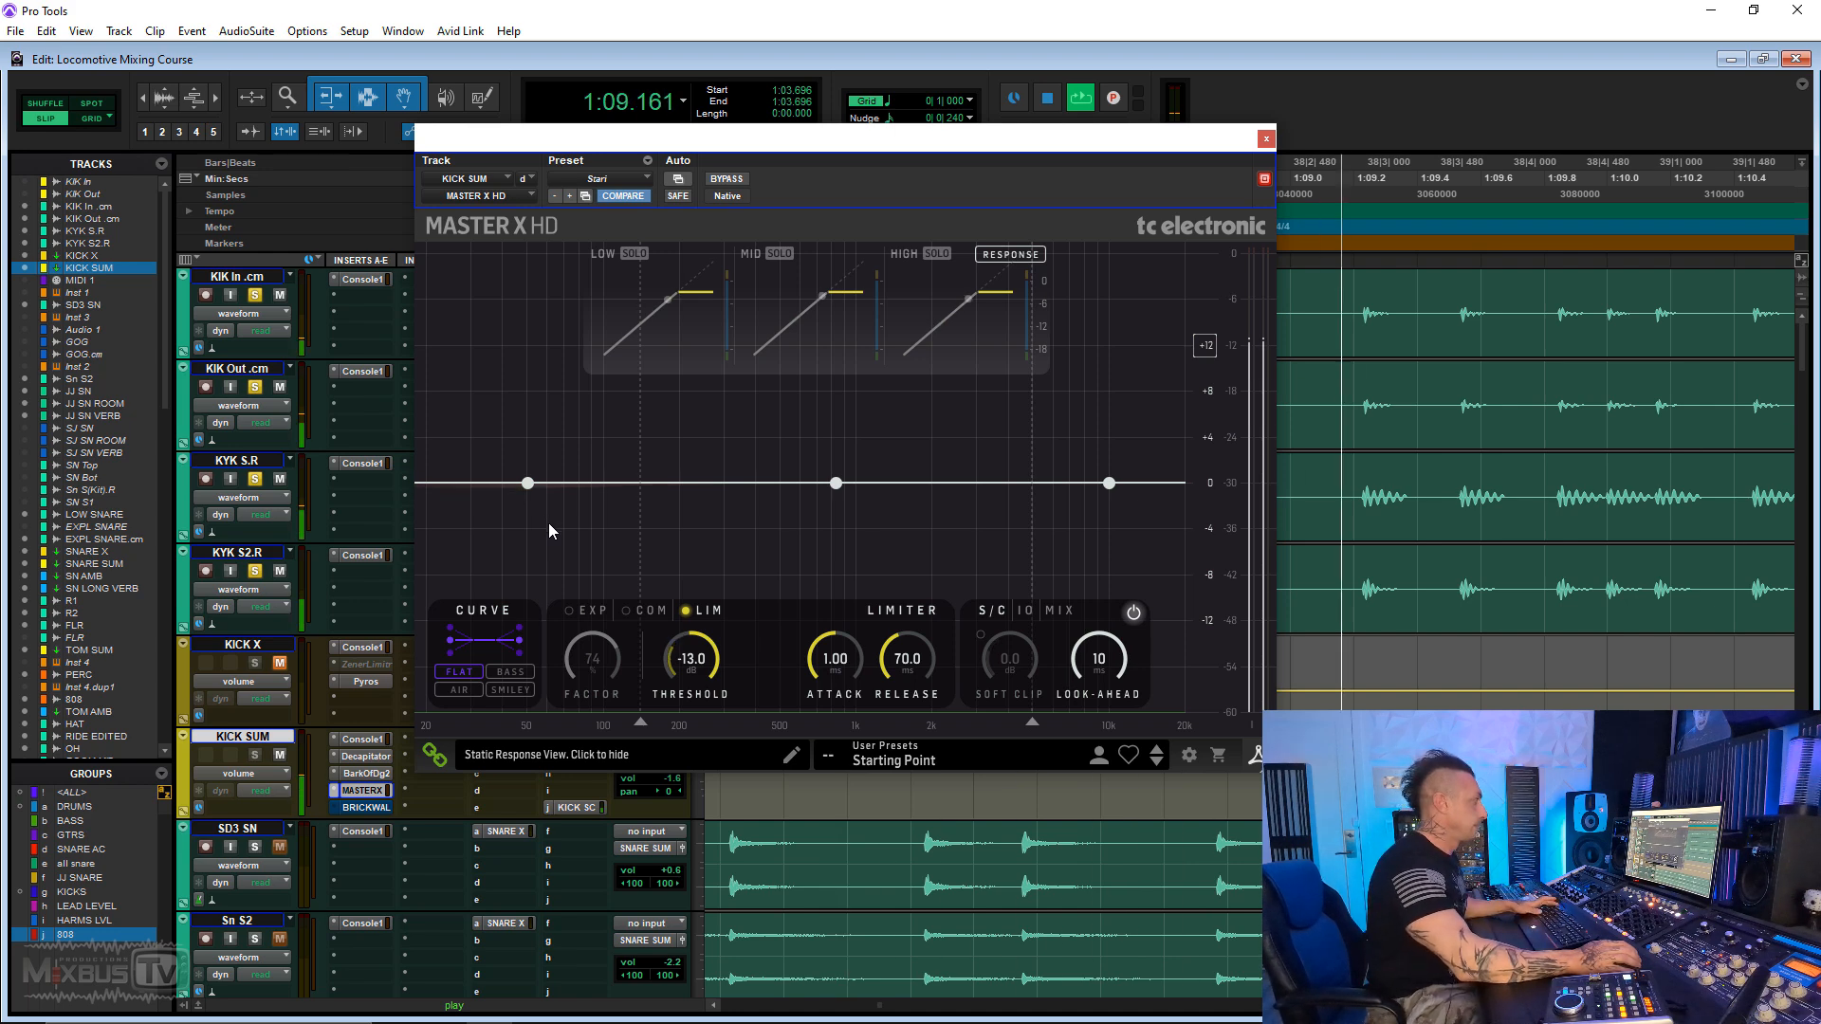
key("space")
mouse_move(529, 483)
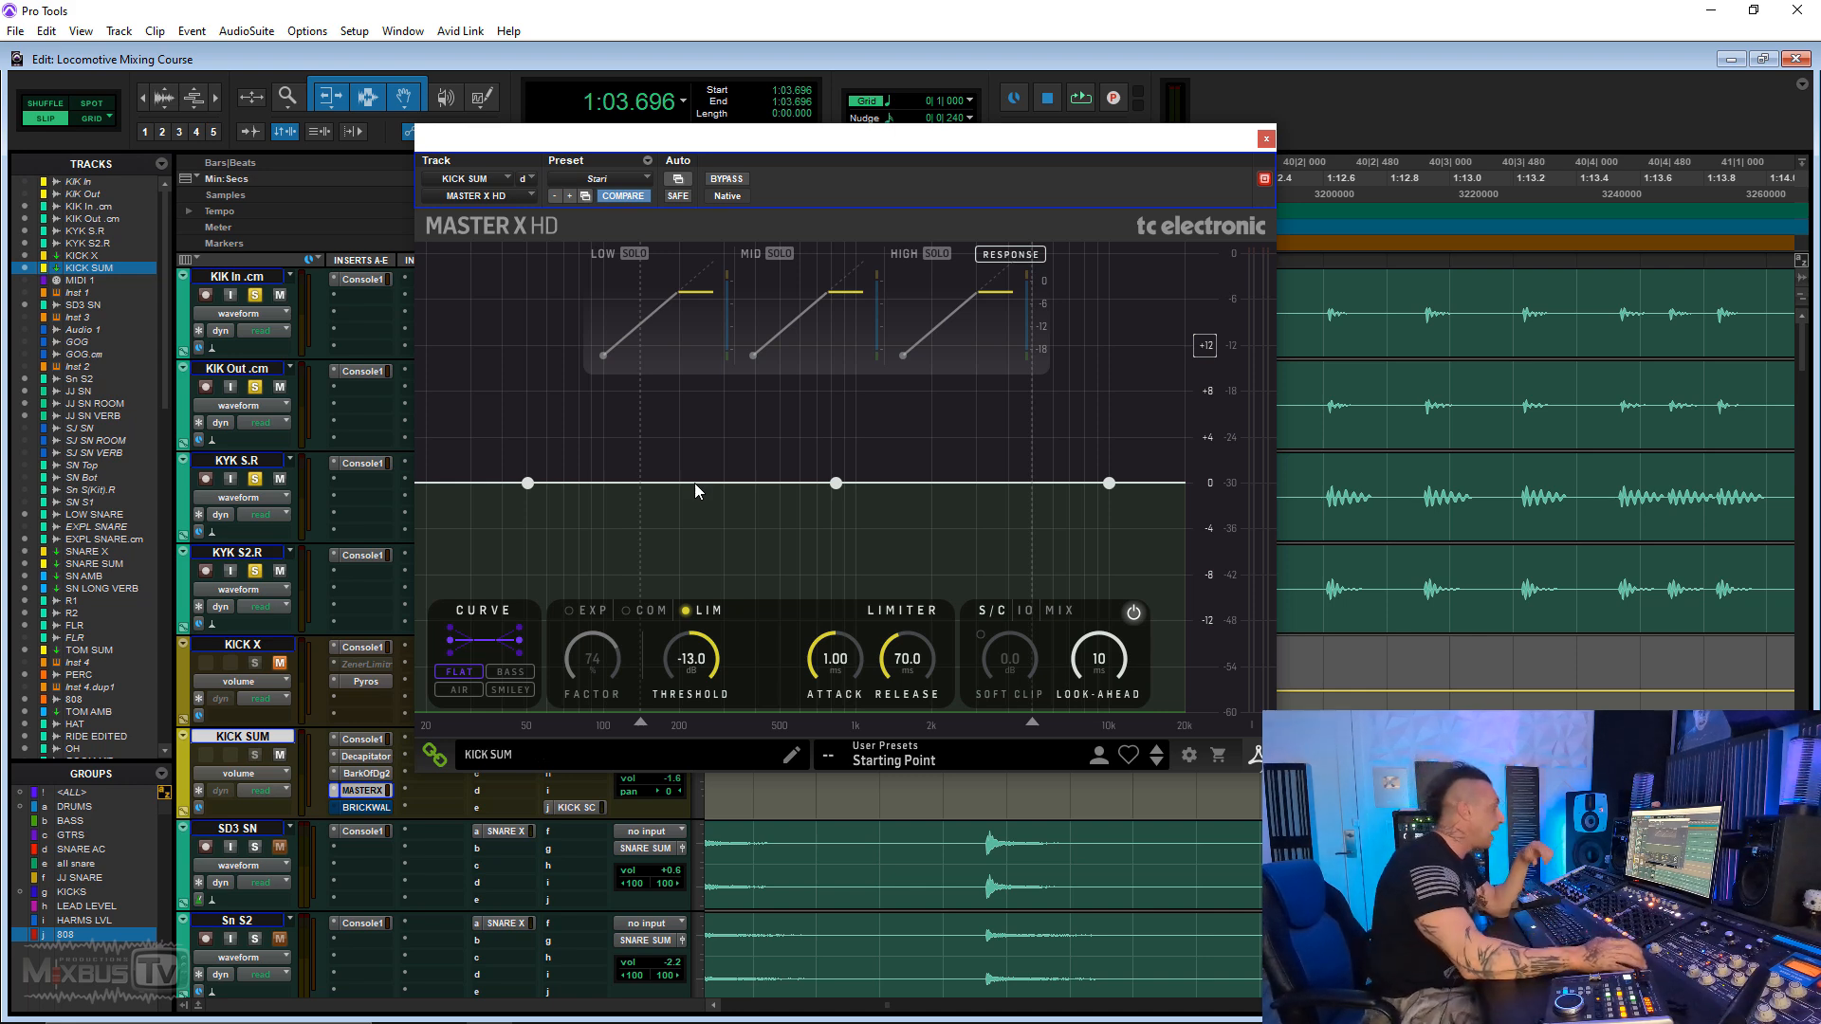
Step: Take the BRICKWALL HD limiter on KICK SUM out of bypass, audition it and close its window
left_click(374, 808)
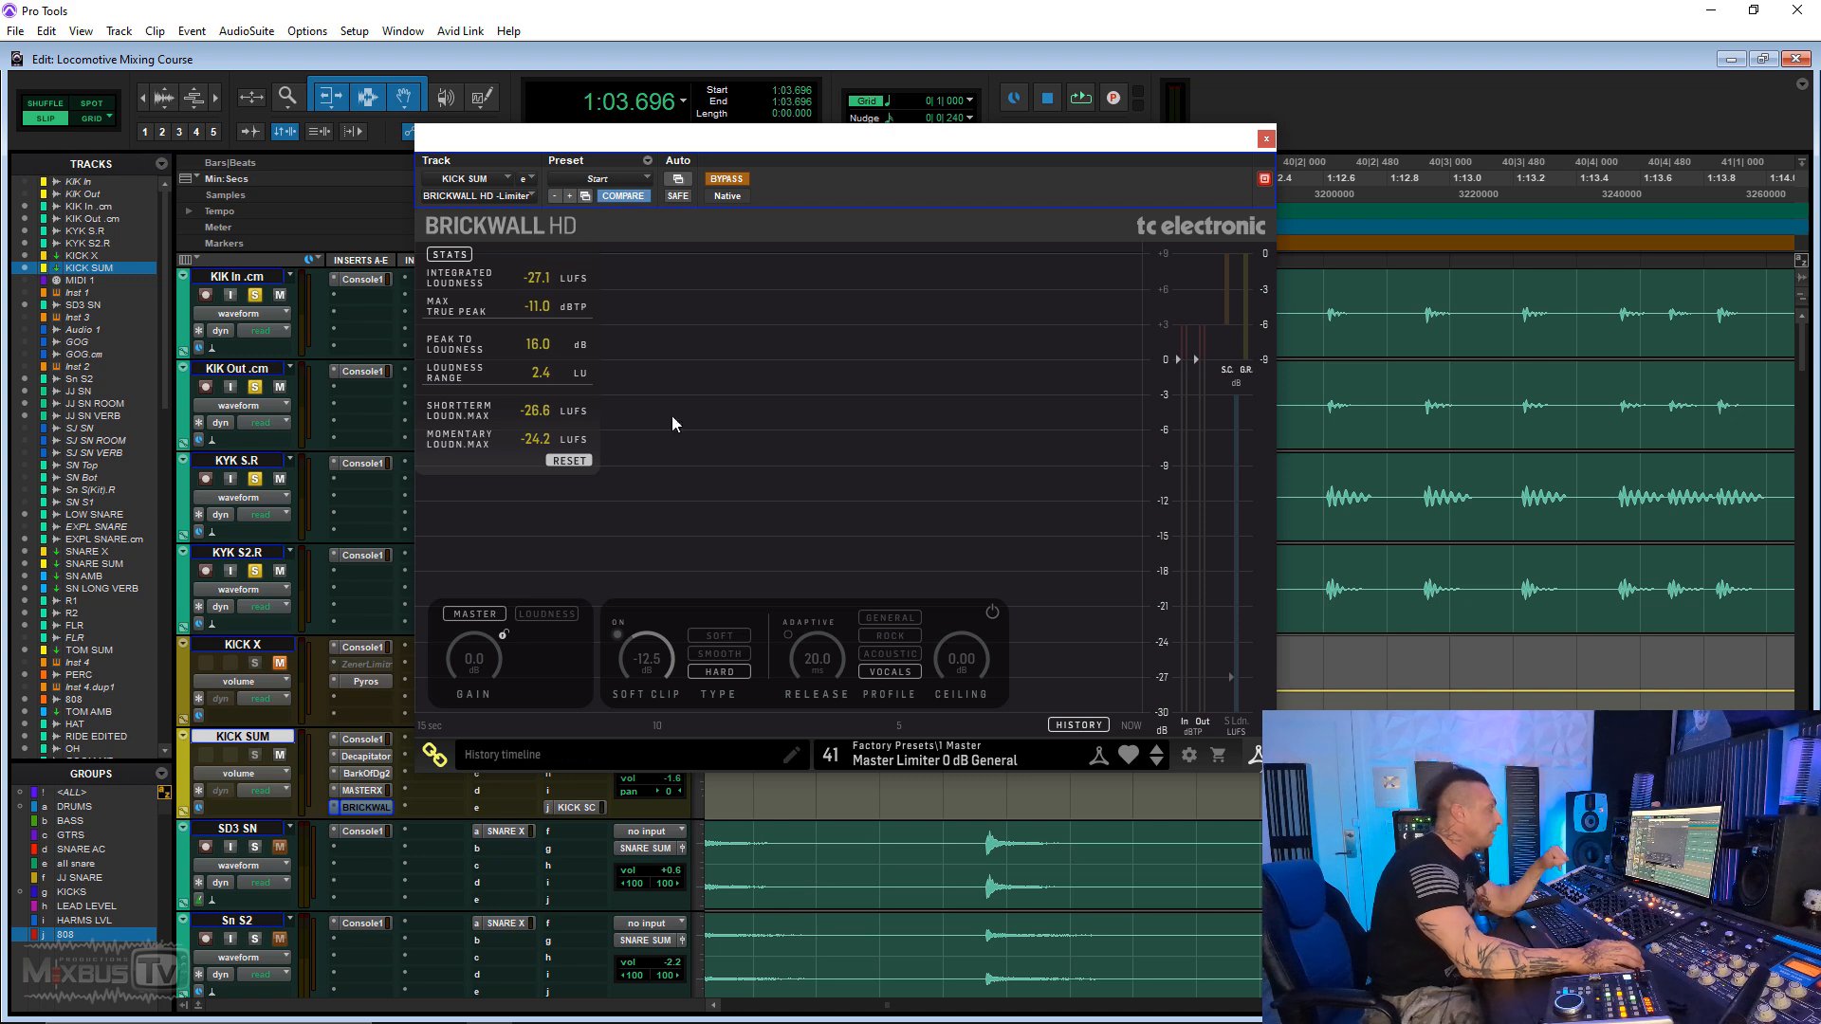
left_click(736, 184)
key("space")
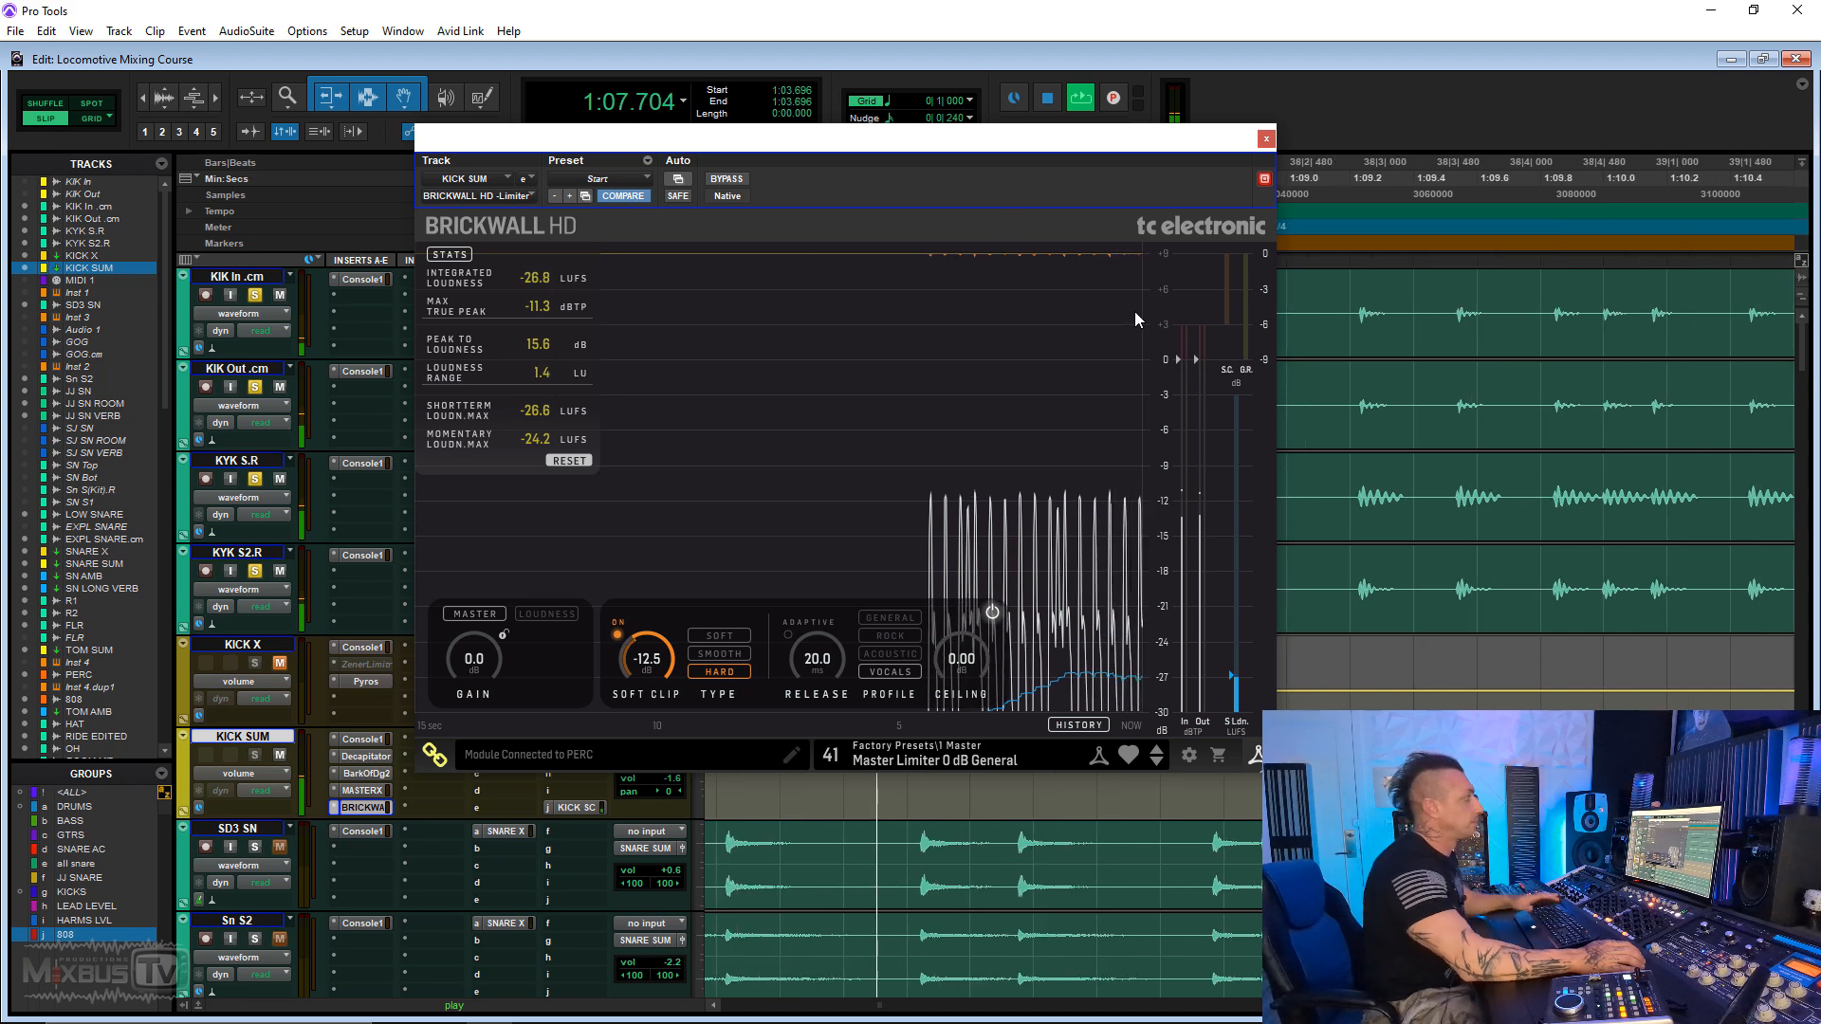
key("space")
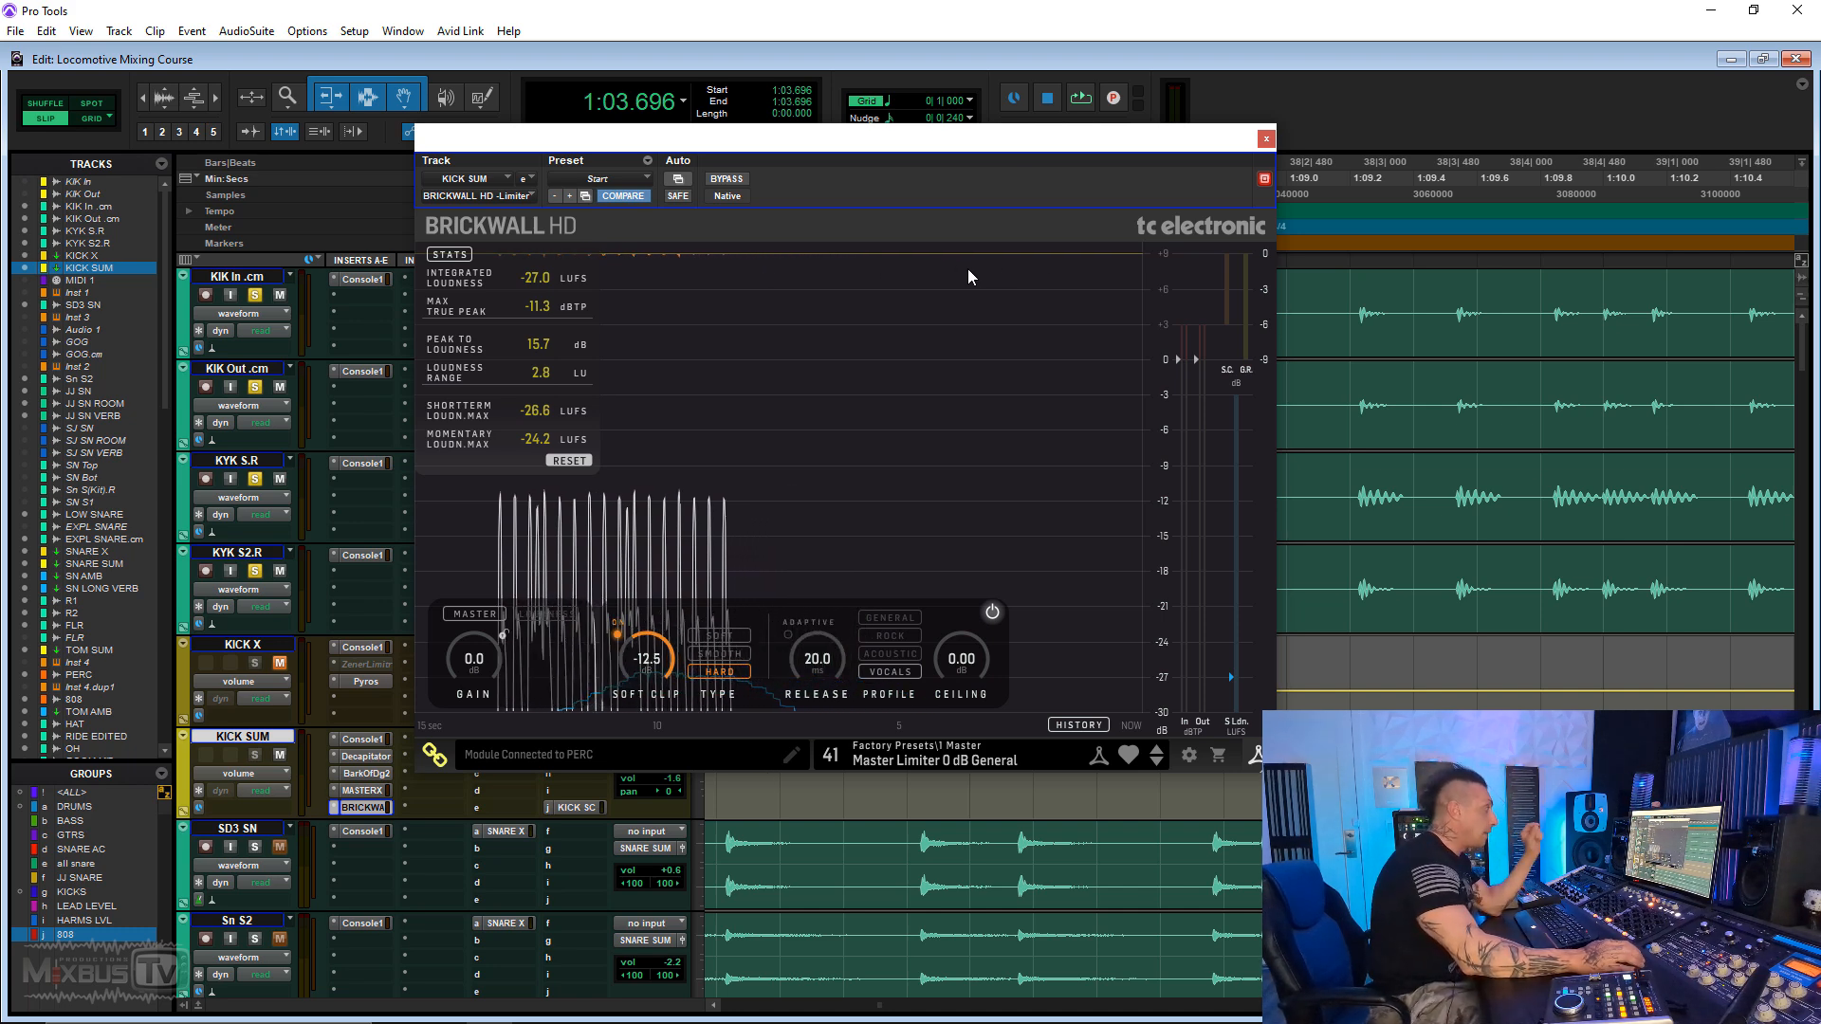
left_click(1267, 140)
Step: Unmute the KICK X track, close its Console 1 window, and play KICK X soloed without the other kick tracks
left_click(280, 664)
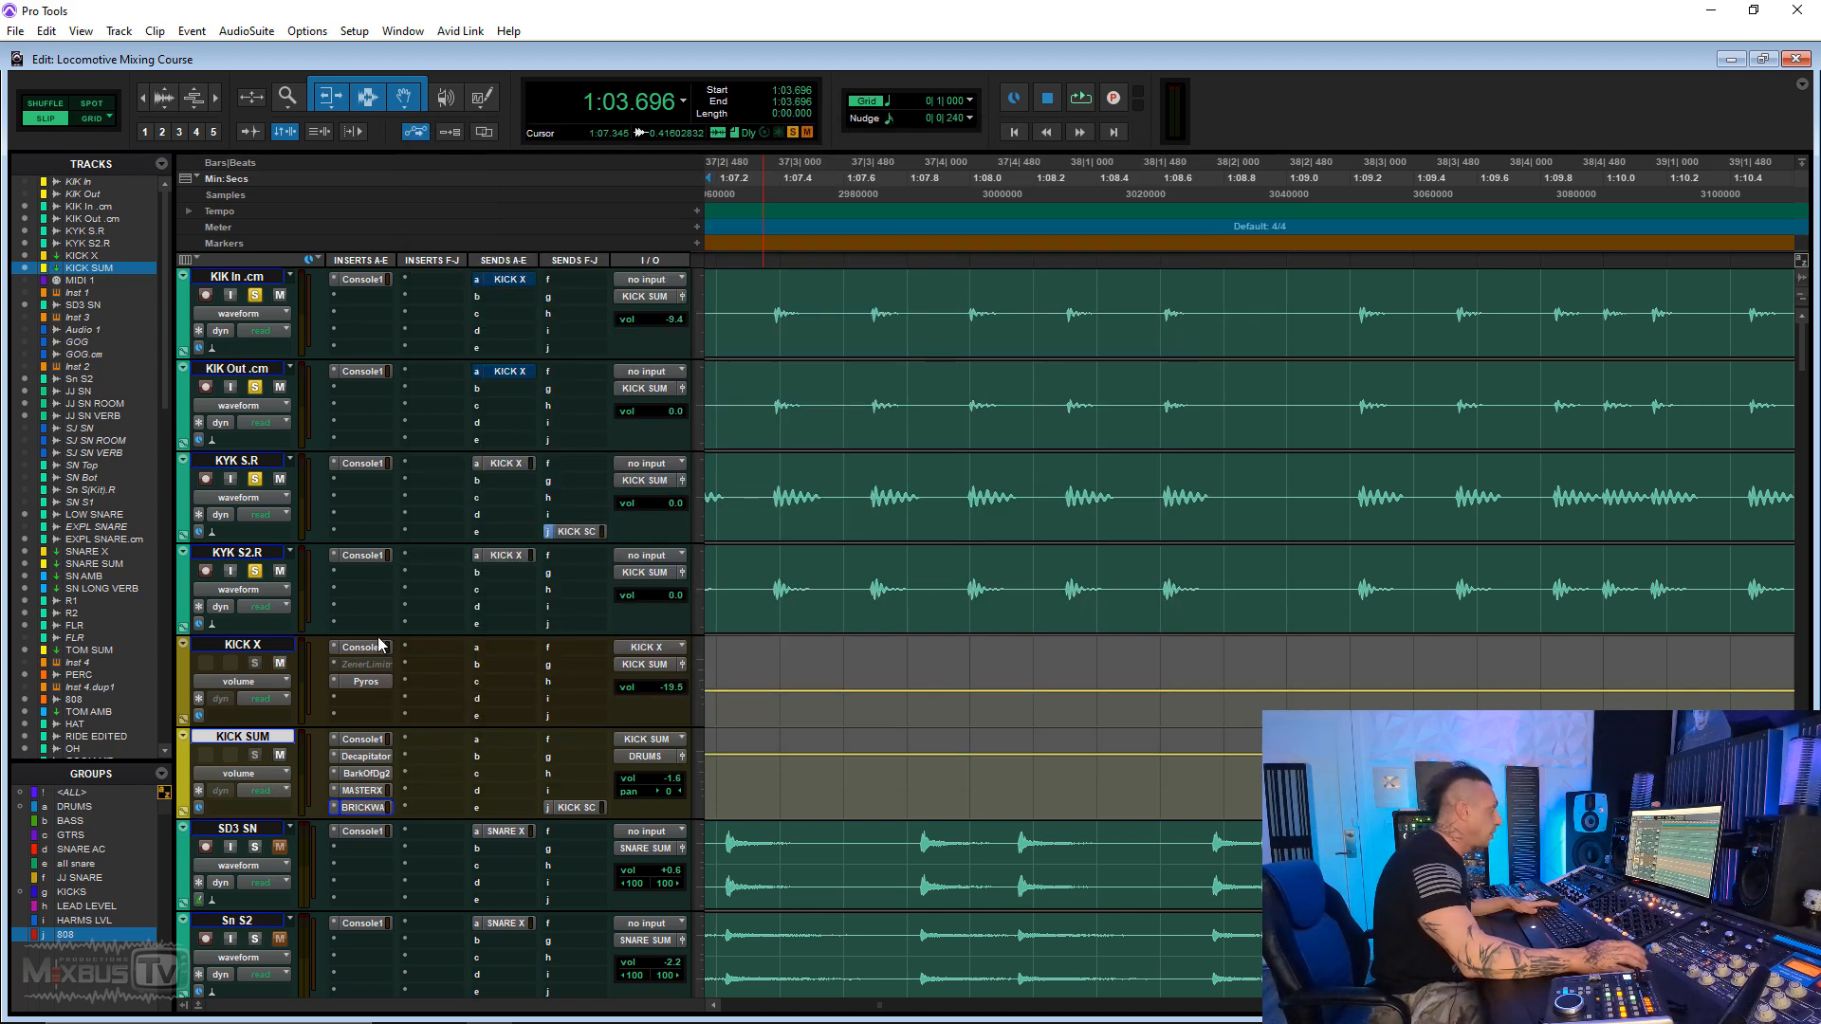
left_click(256, 465)
left_click(258, 649)
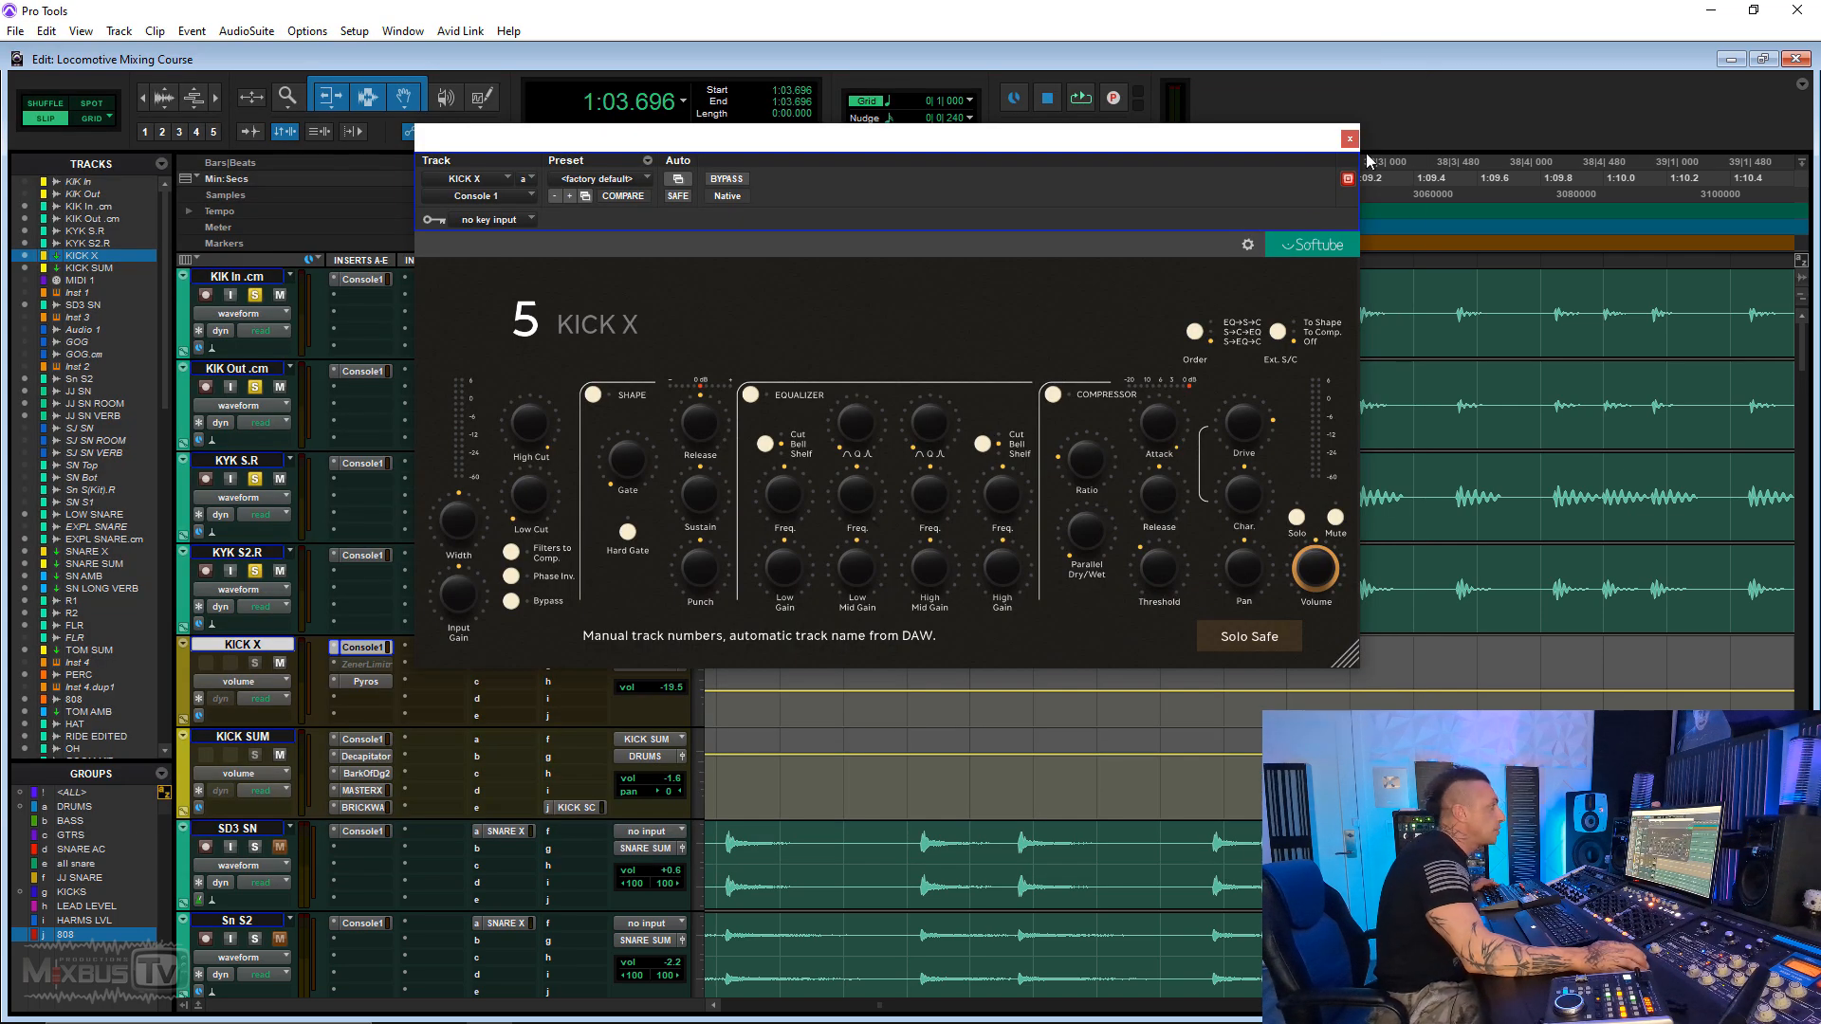
left_click(1349, 139)
left_click(254, 296)
left_click(254, 663)
key("space")
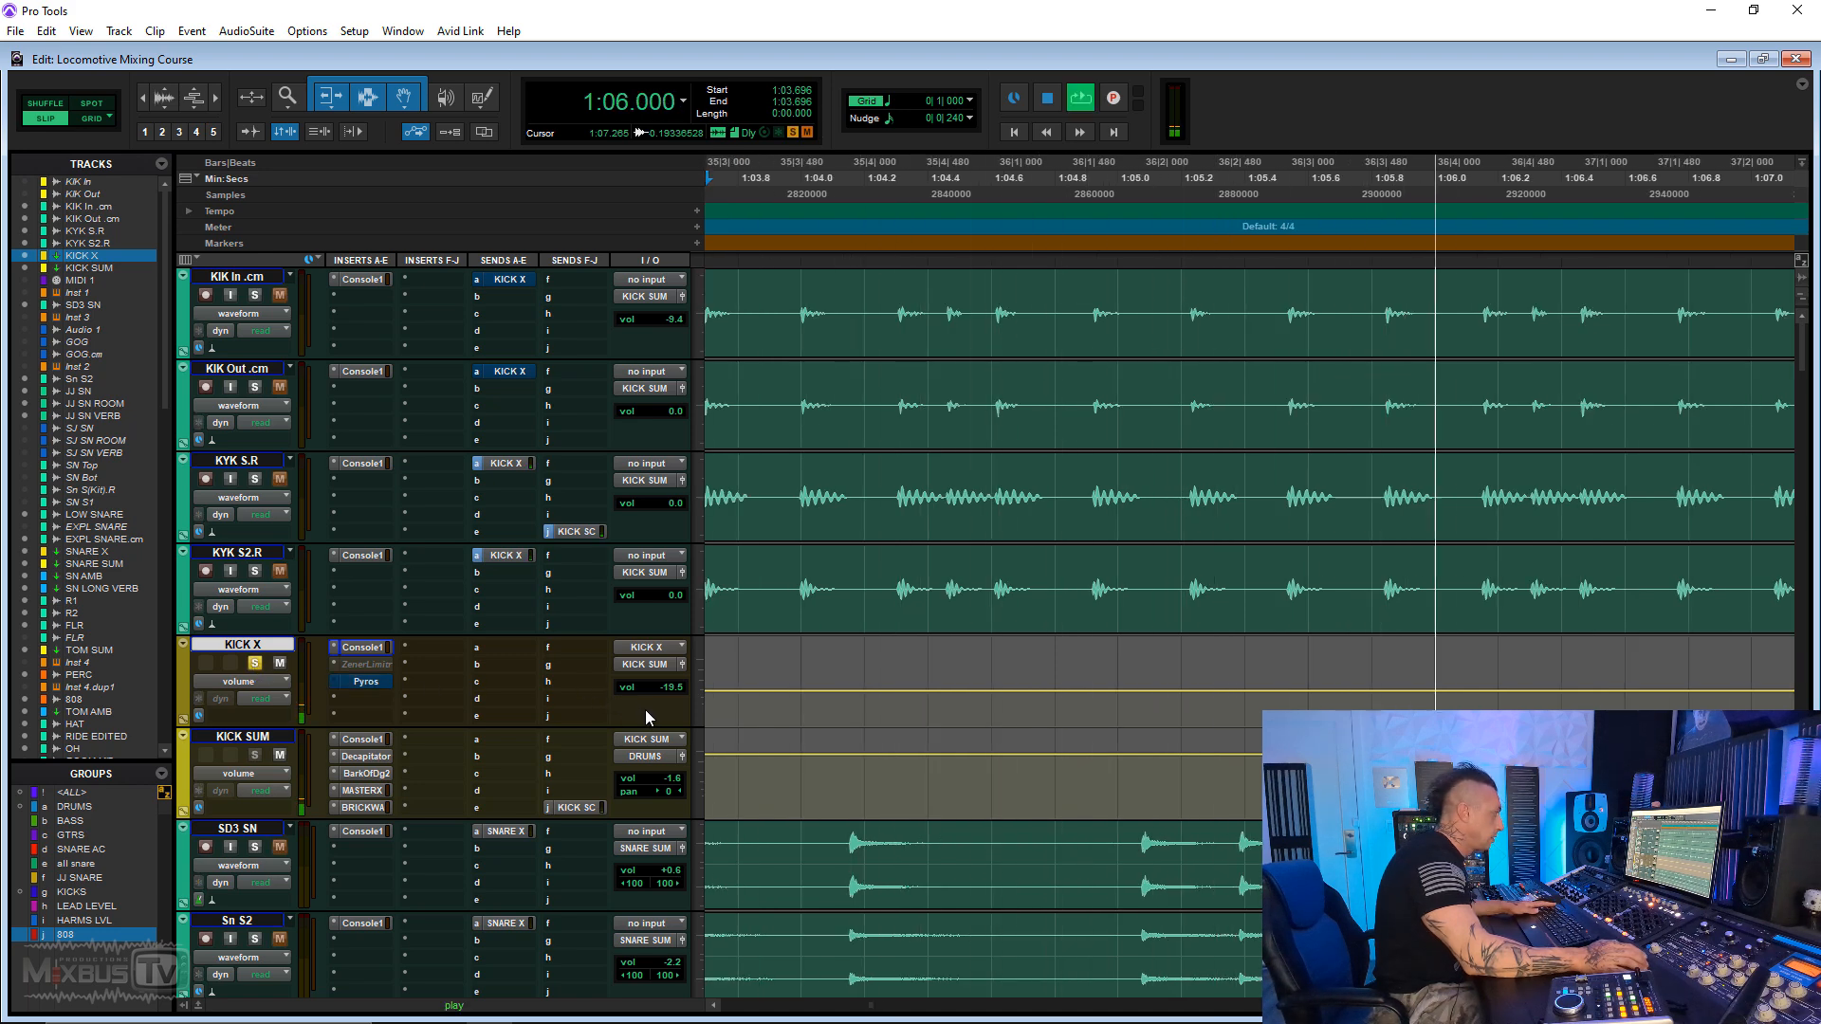
Step: Compare the Console 1 plug-in on KICK X bypassed and active during playback, and close its window
left_click(362, 647)
left_click(730, 180)
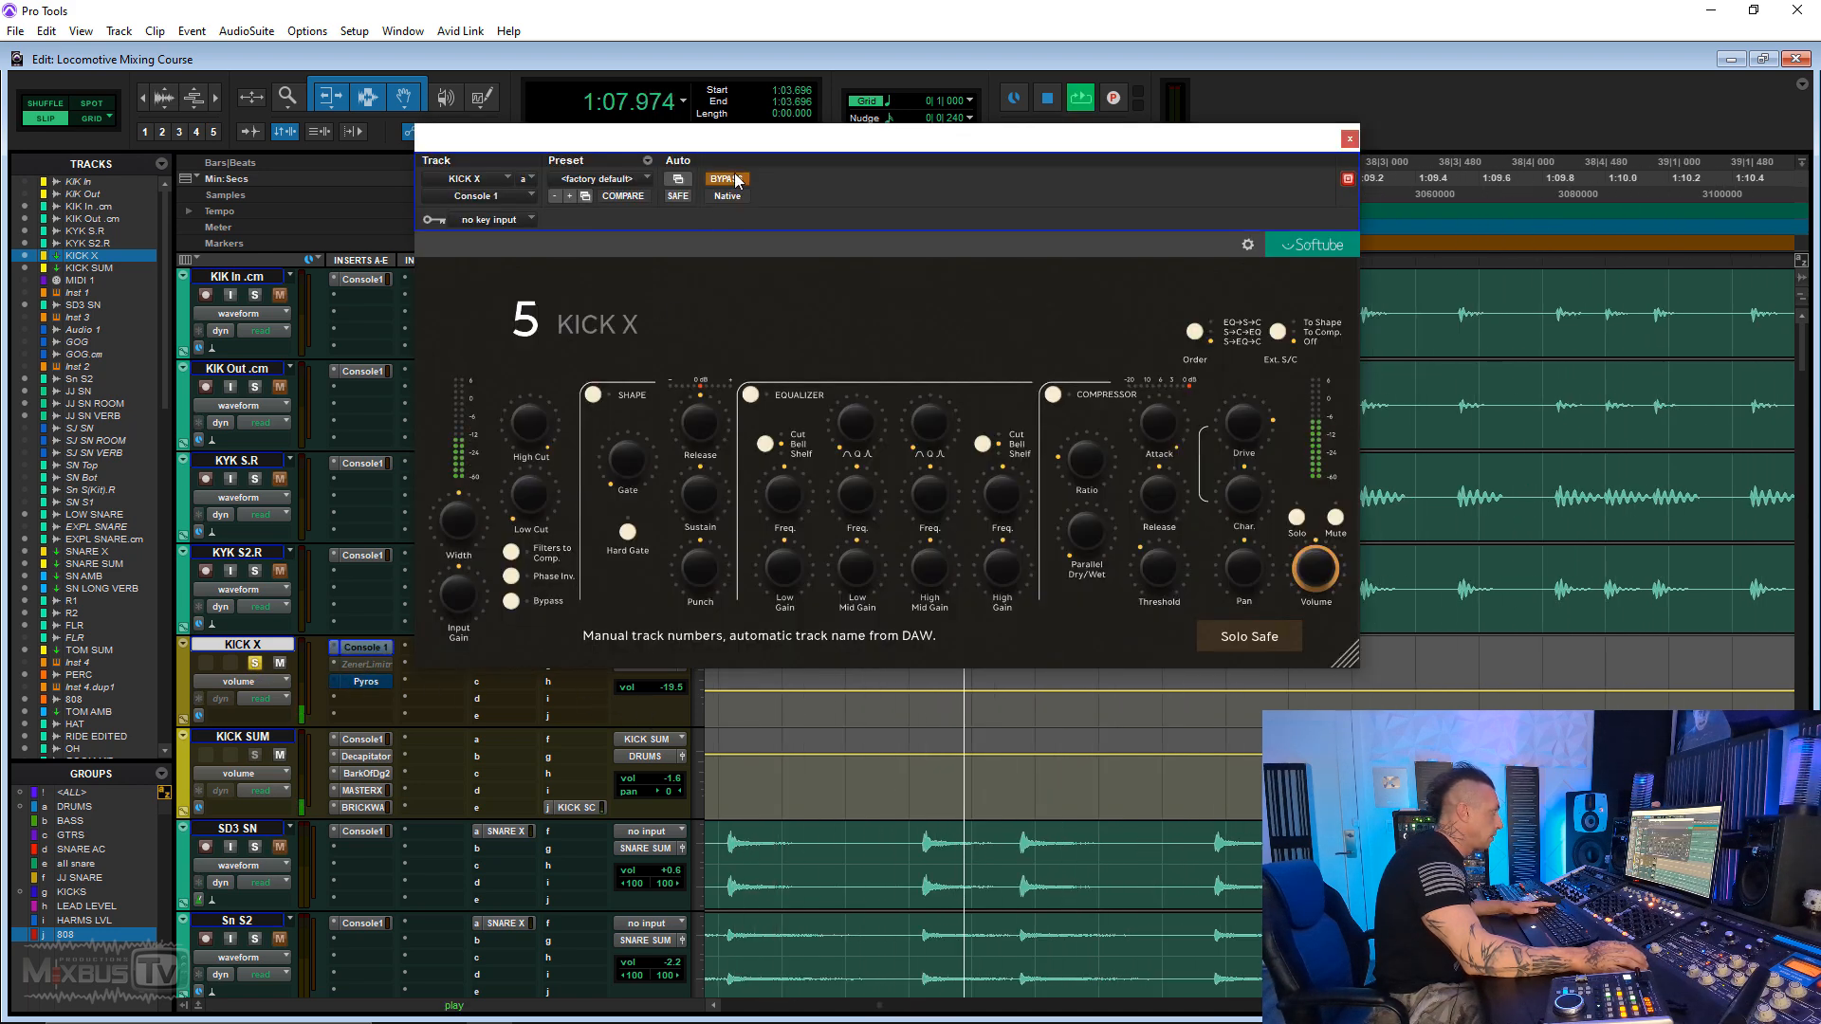
left_click(727, 179)
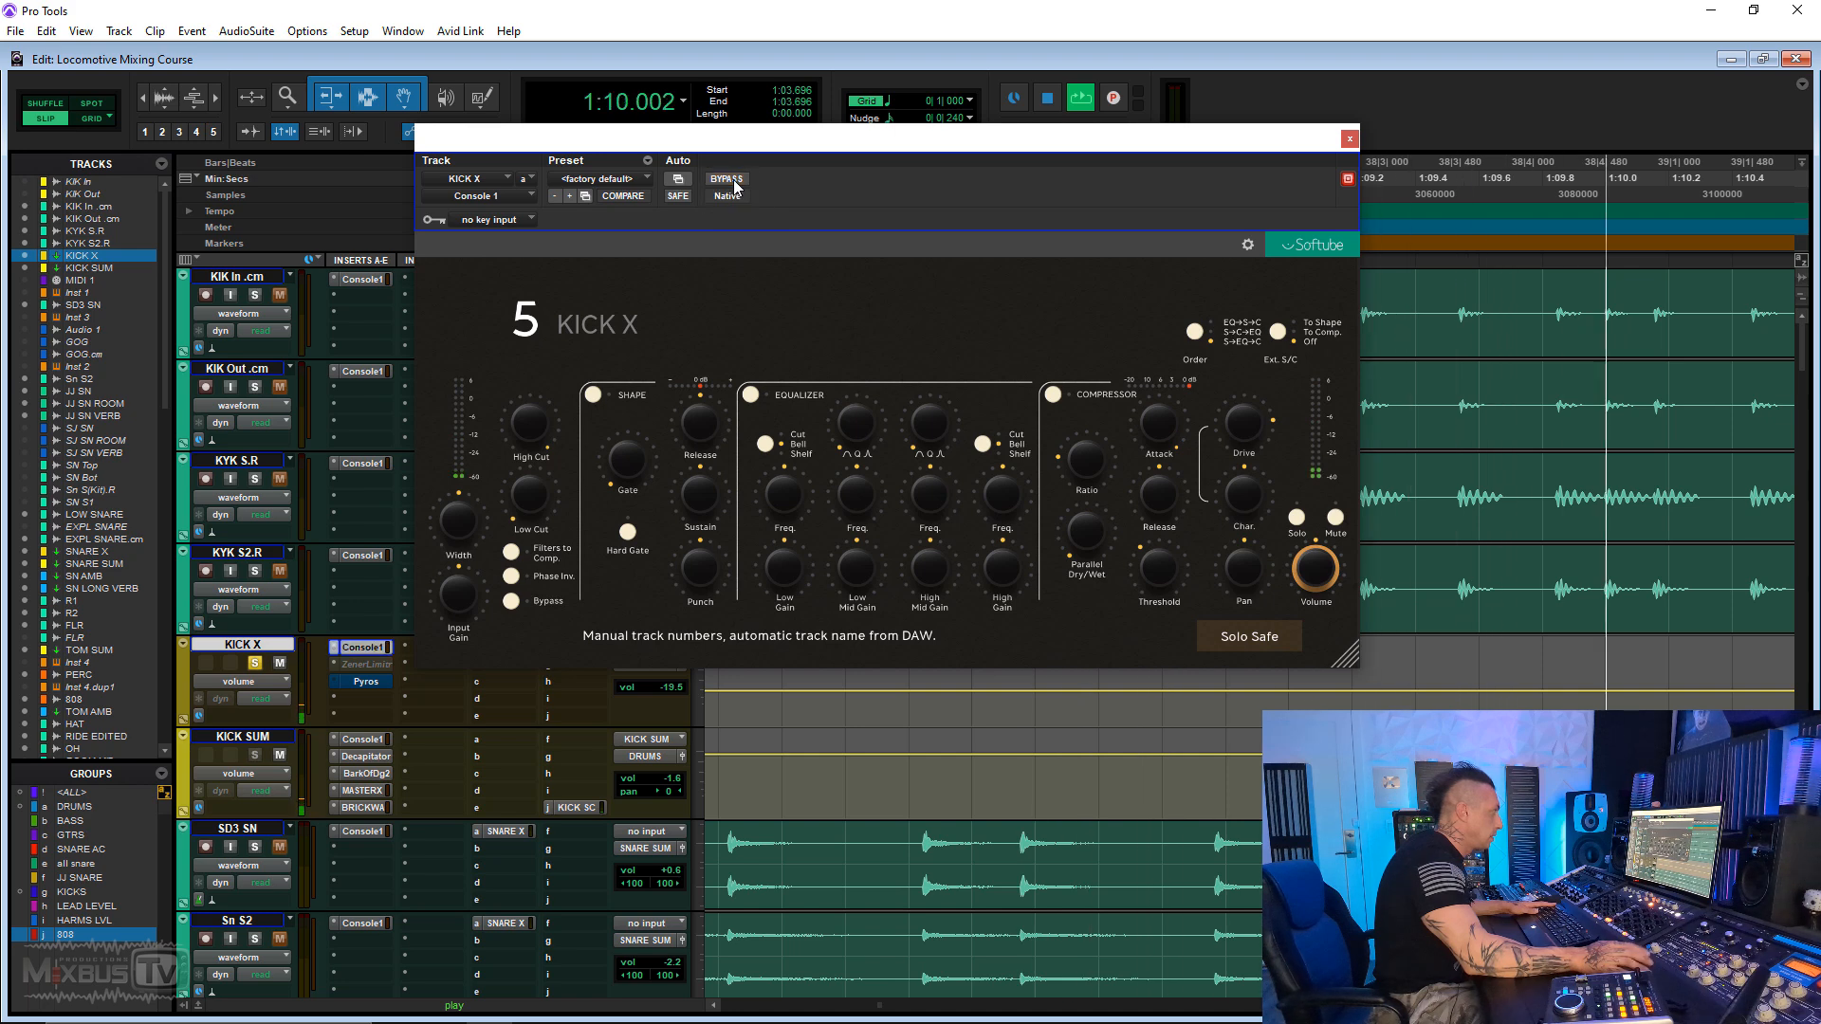
key("space")
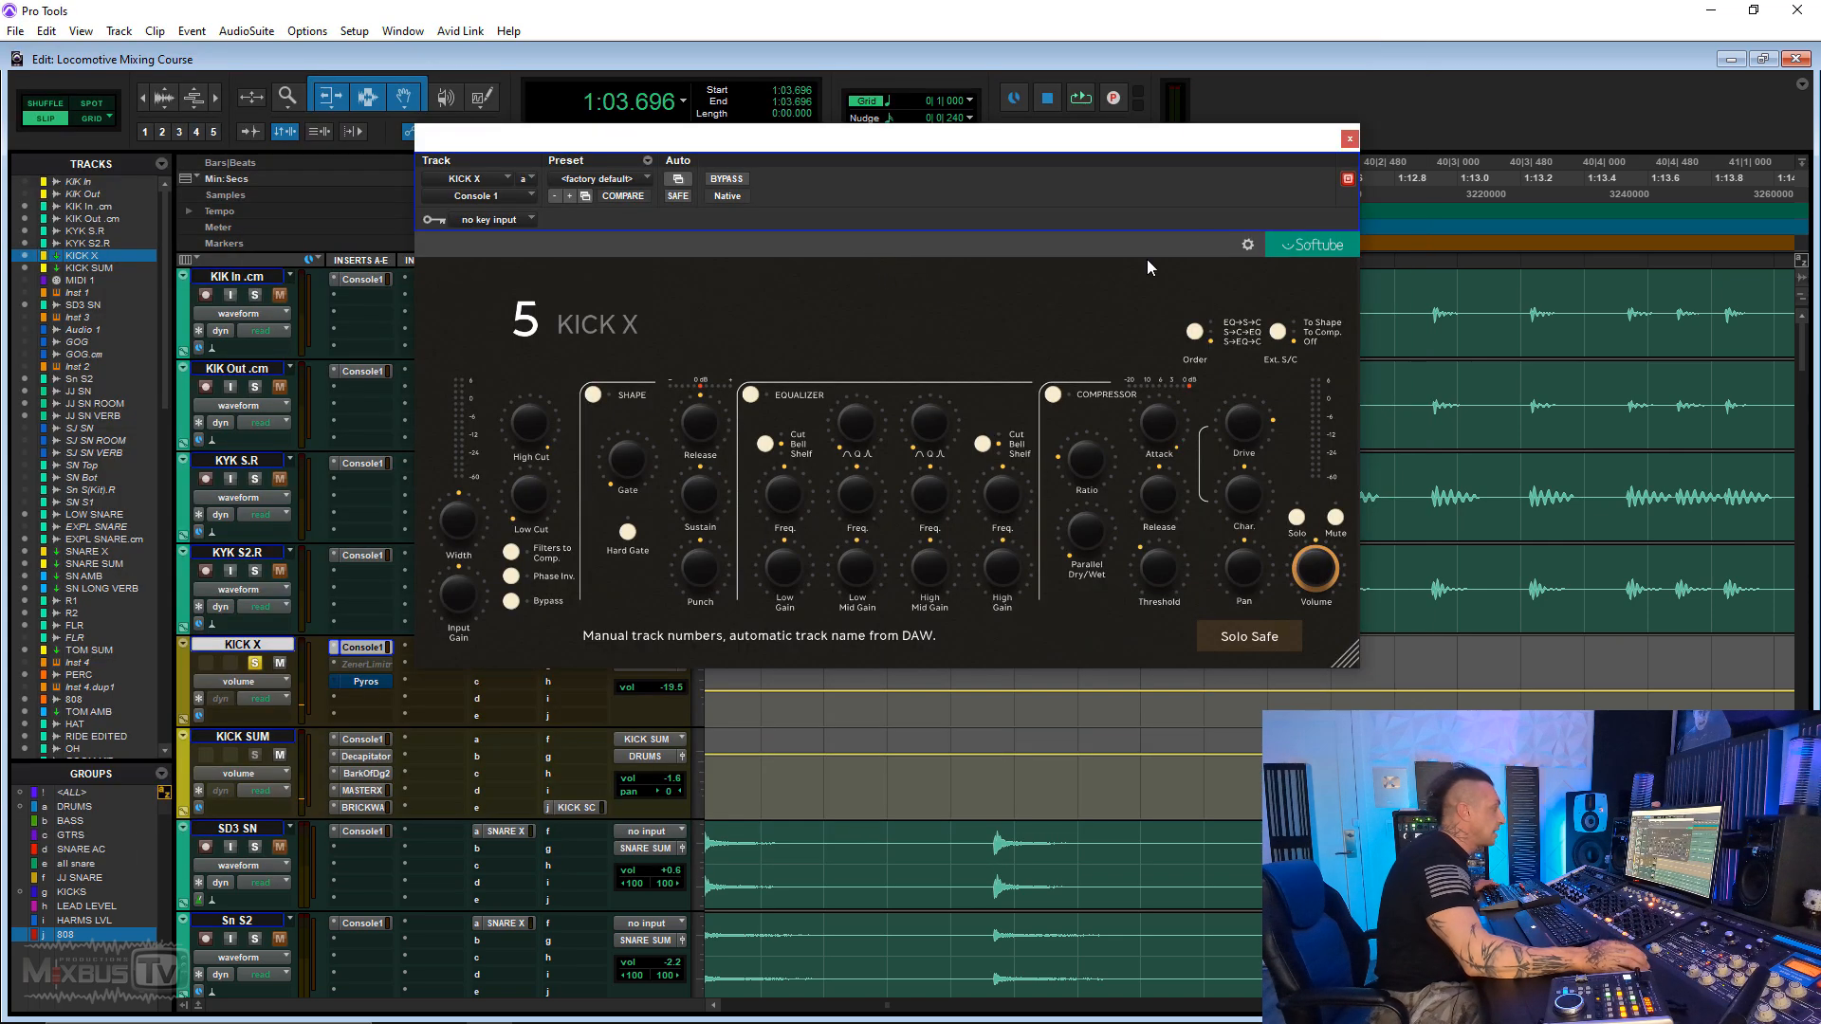
left_click(1350, 139)
Step: Activate and audition the Pyros plug-in on KICK X, select the KICK SUM track and close the Pyros window
left_click(368, 682)
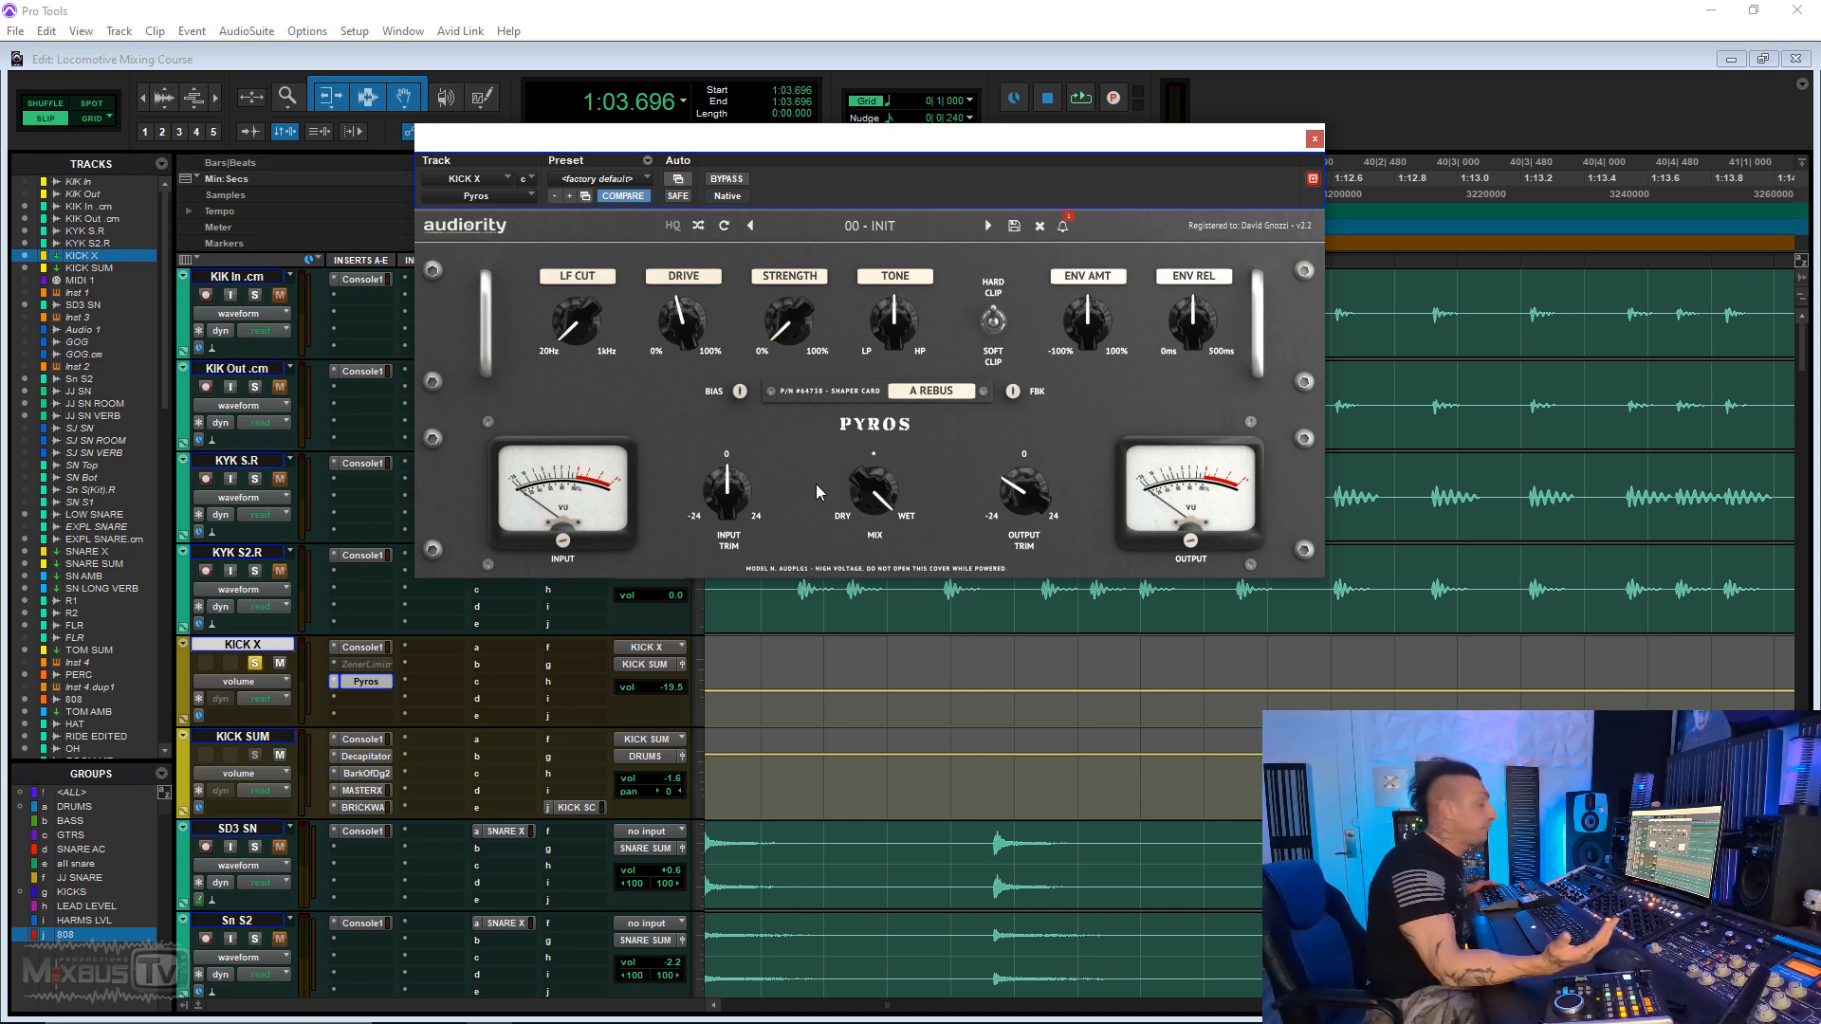
key("space")
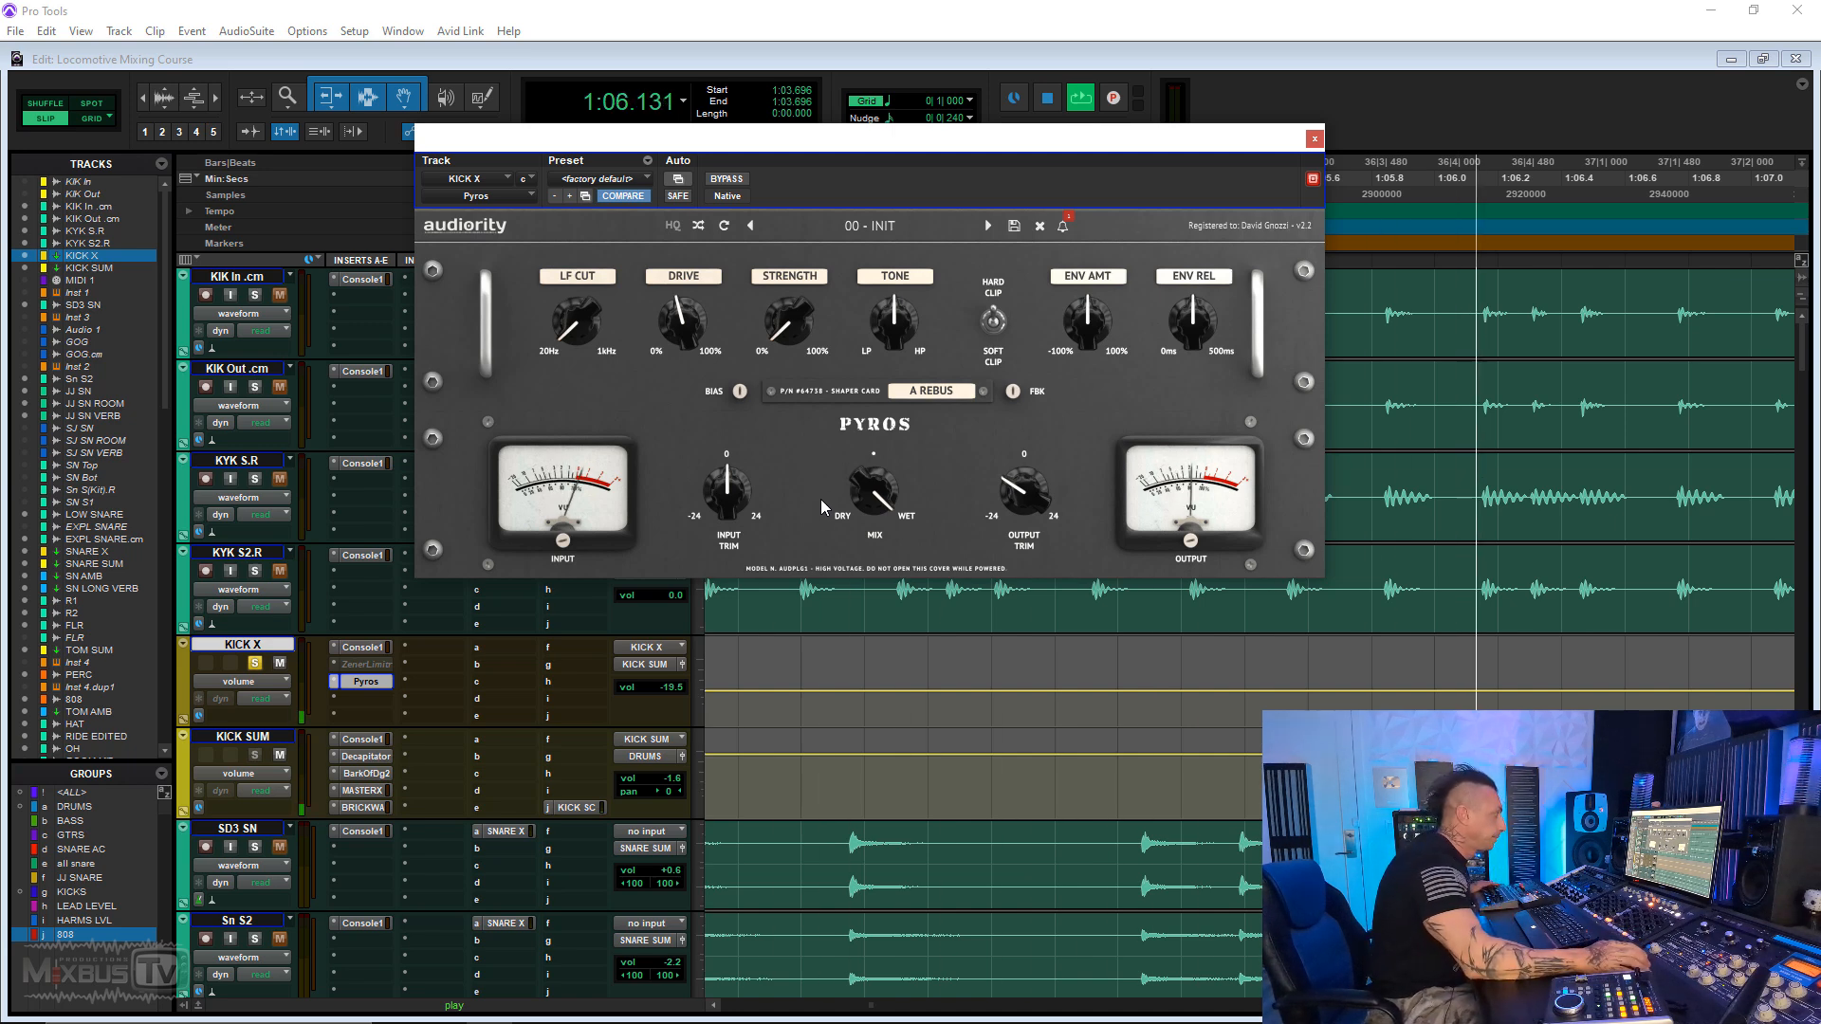
mouse_move(883, 511)
key("space")
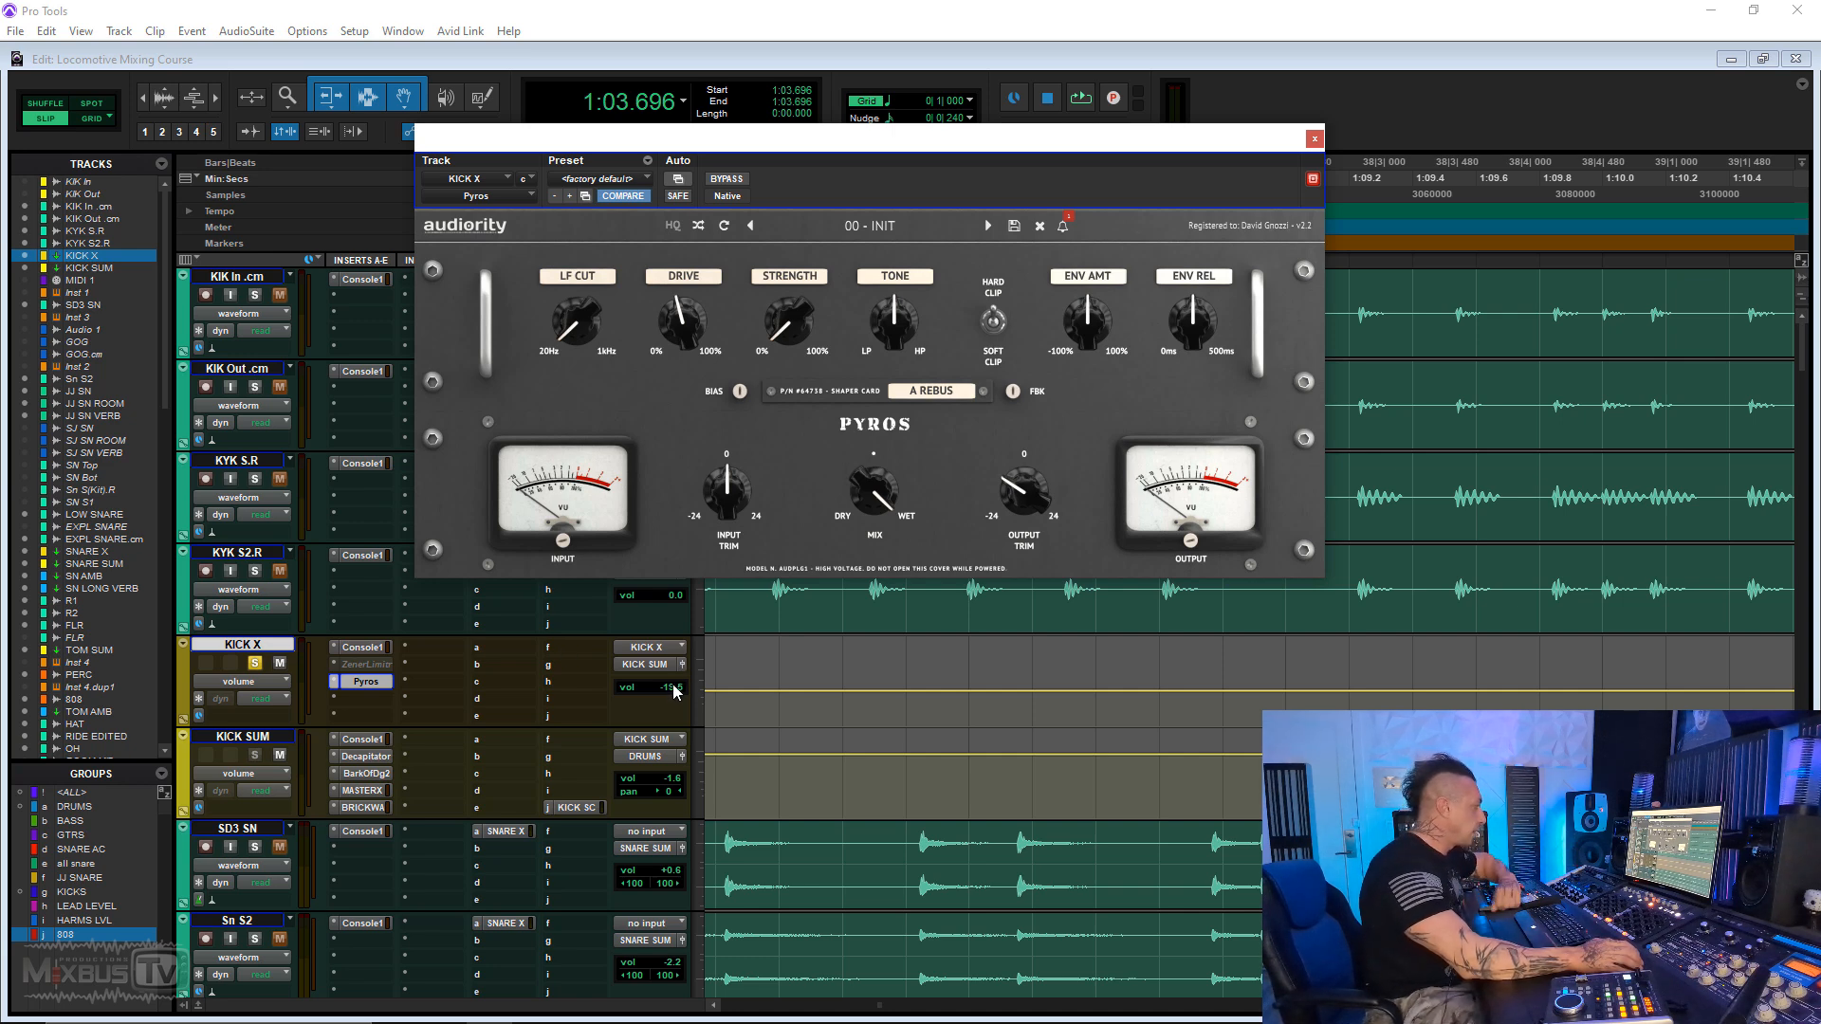
left_click(264, 740)
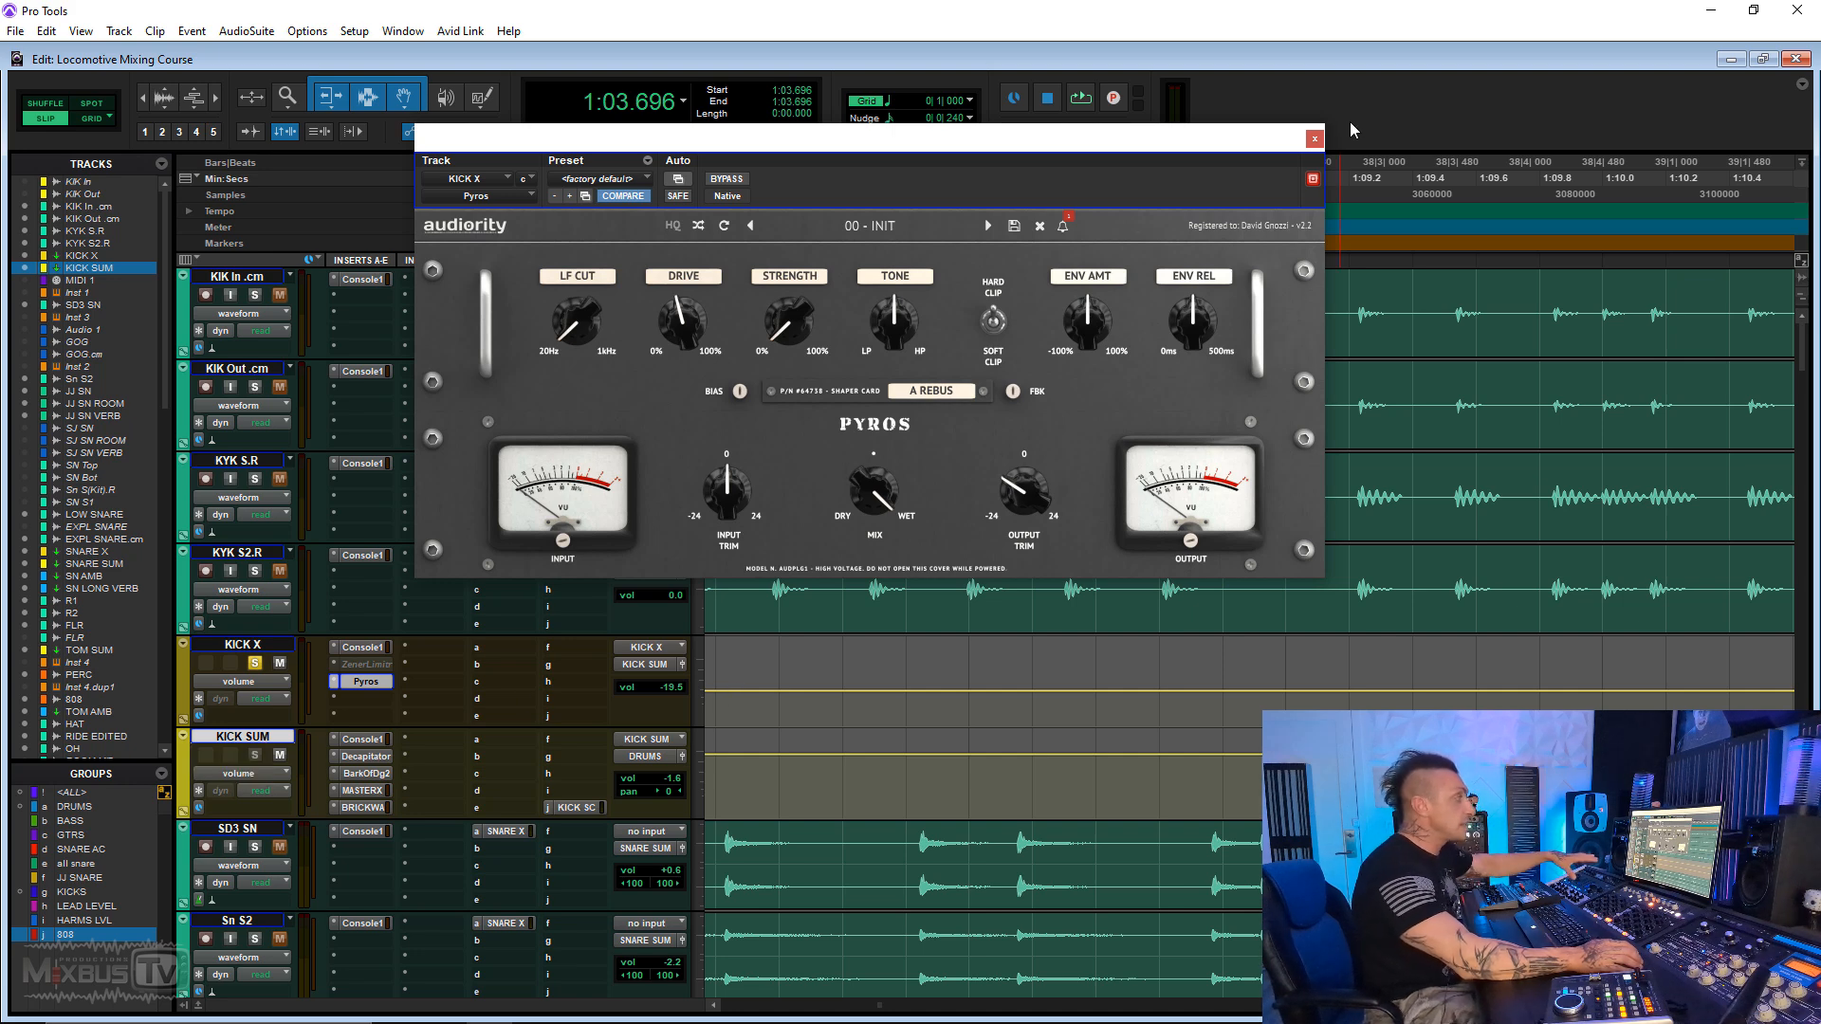
left_click(1314, 140)
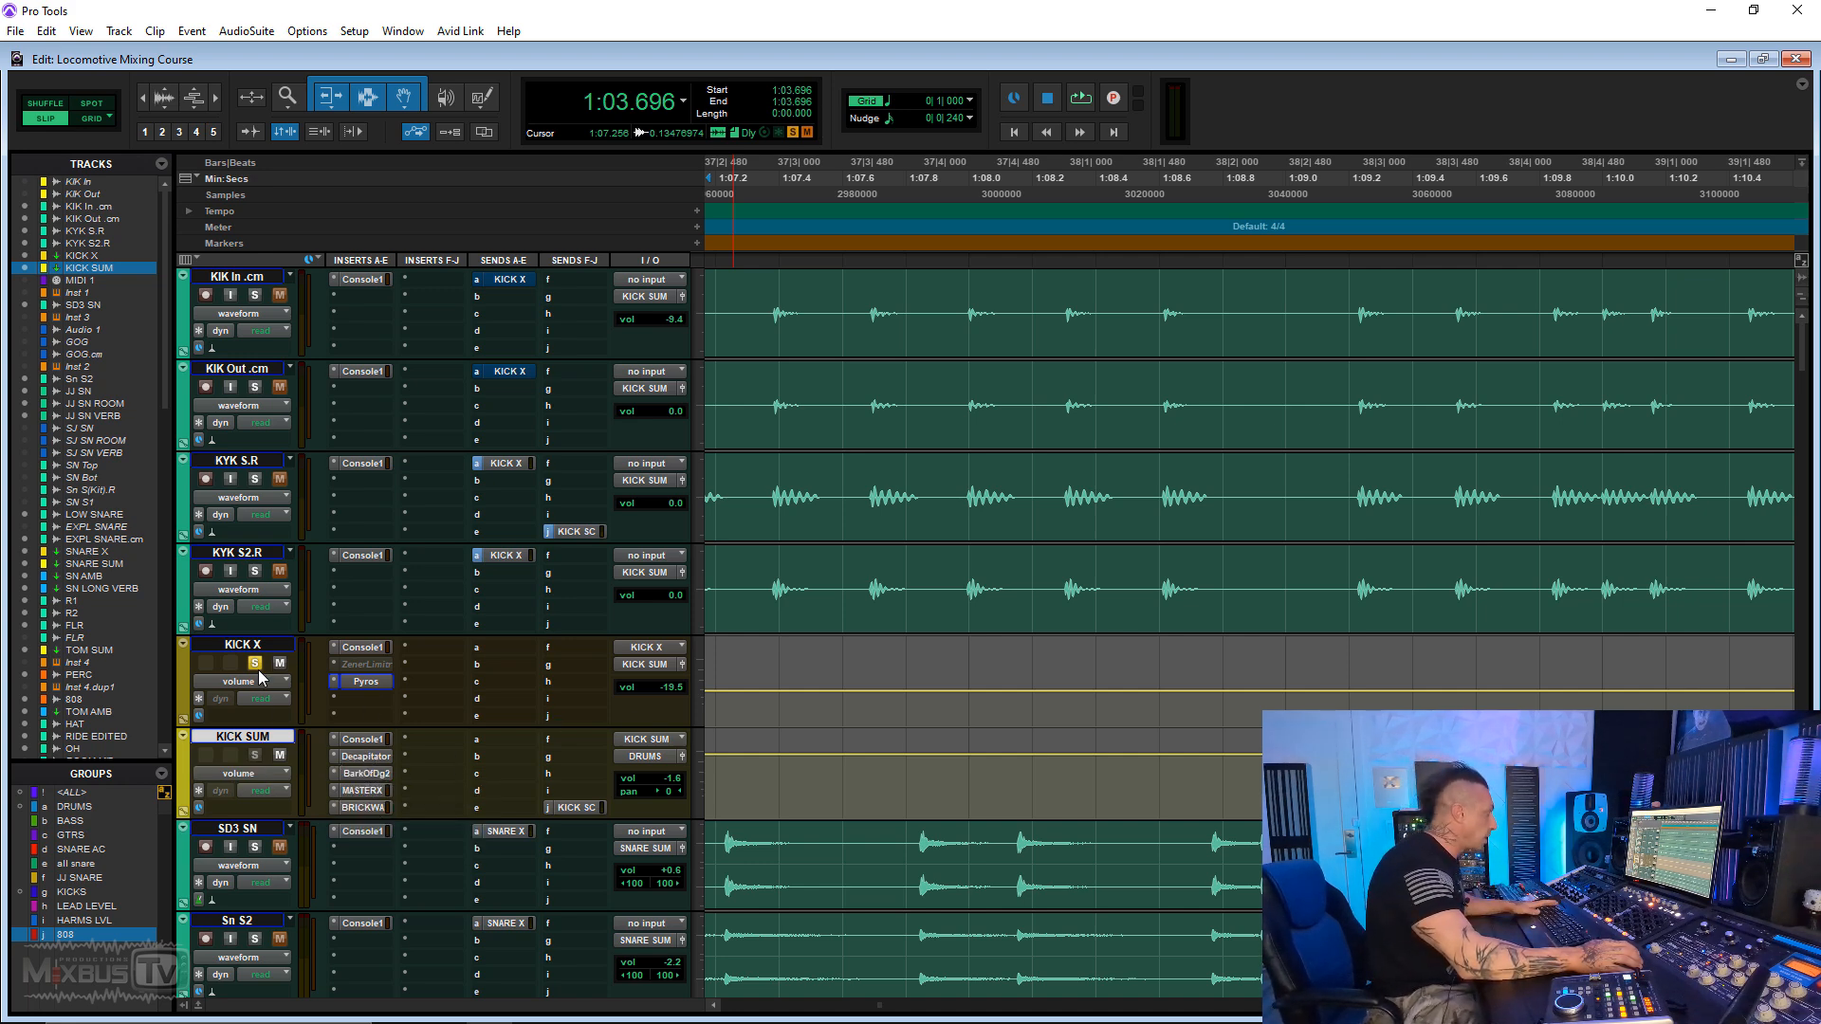
Step: Solo the four kick tracks without KICK X, start playback, and unmute KICK X to compare the blend before stopping
left_click(255, 571)
left_click(254, 479)
left_click(254, 387)
left_click(255, 295)
key("space")
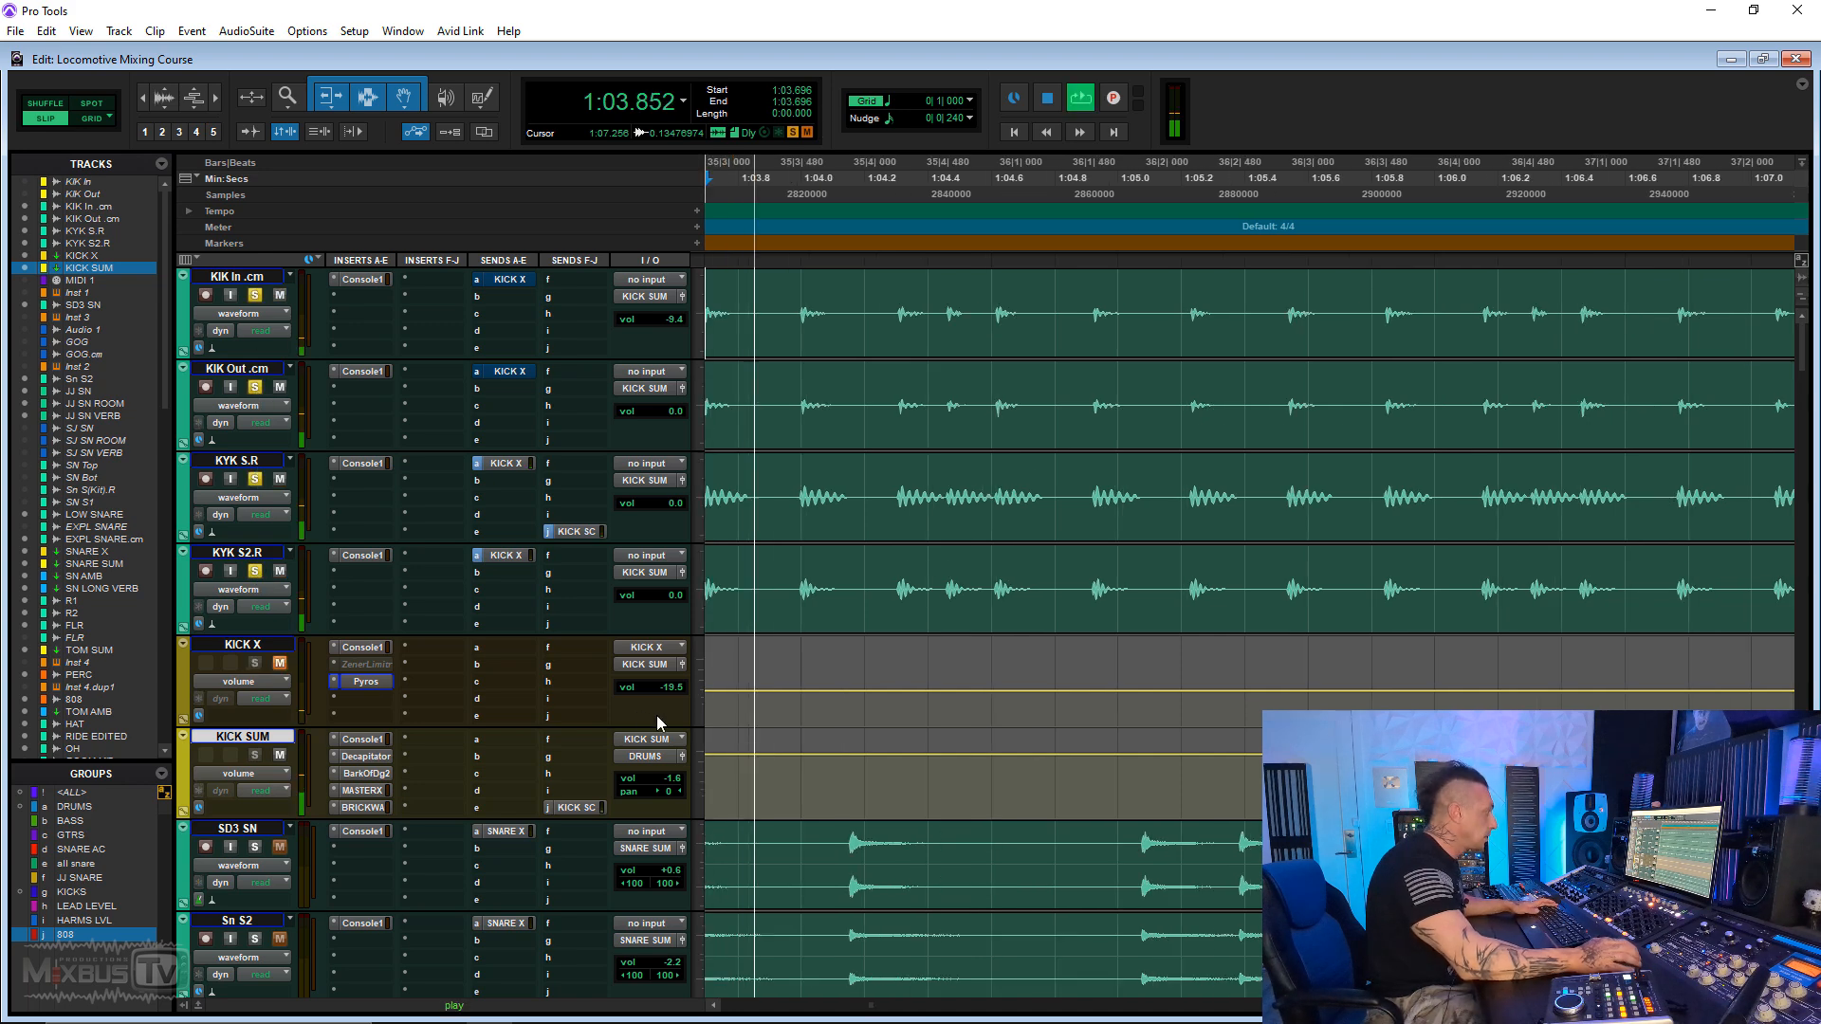
left_click(280, 664)
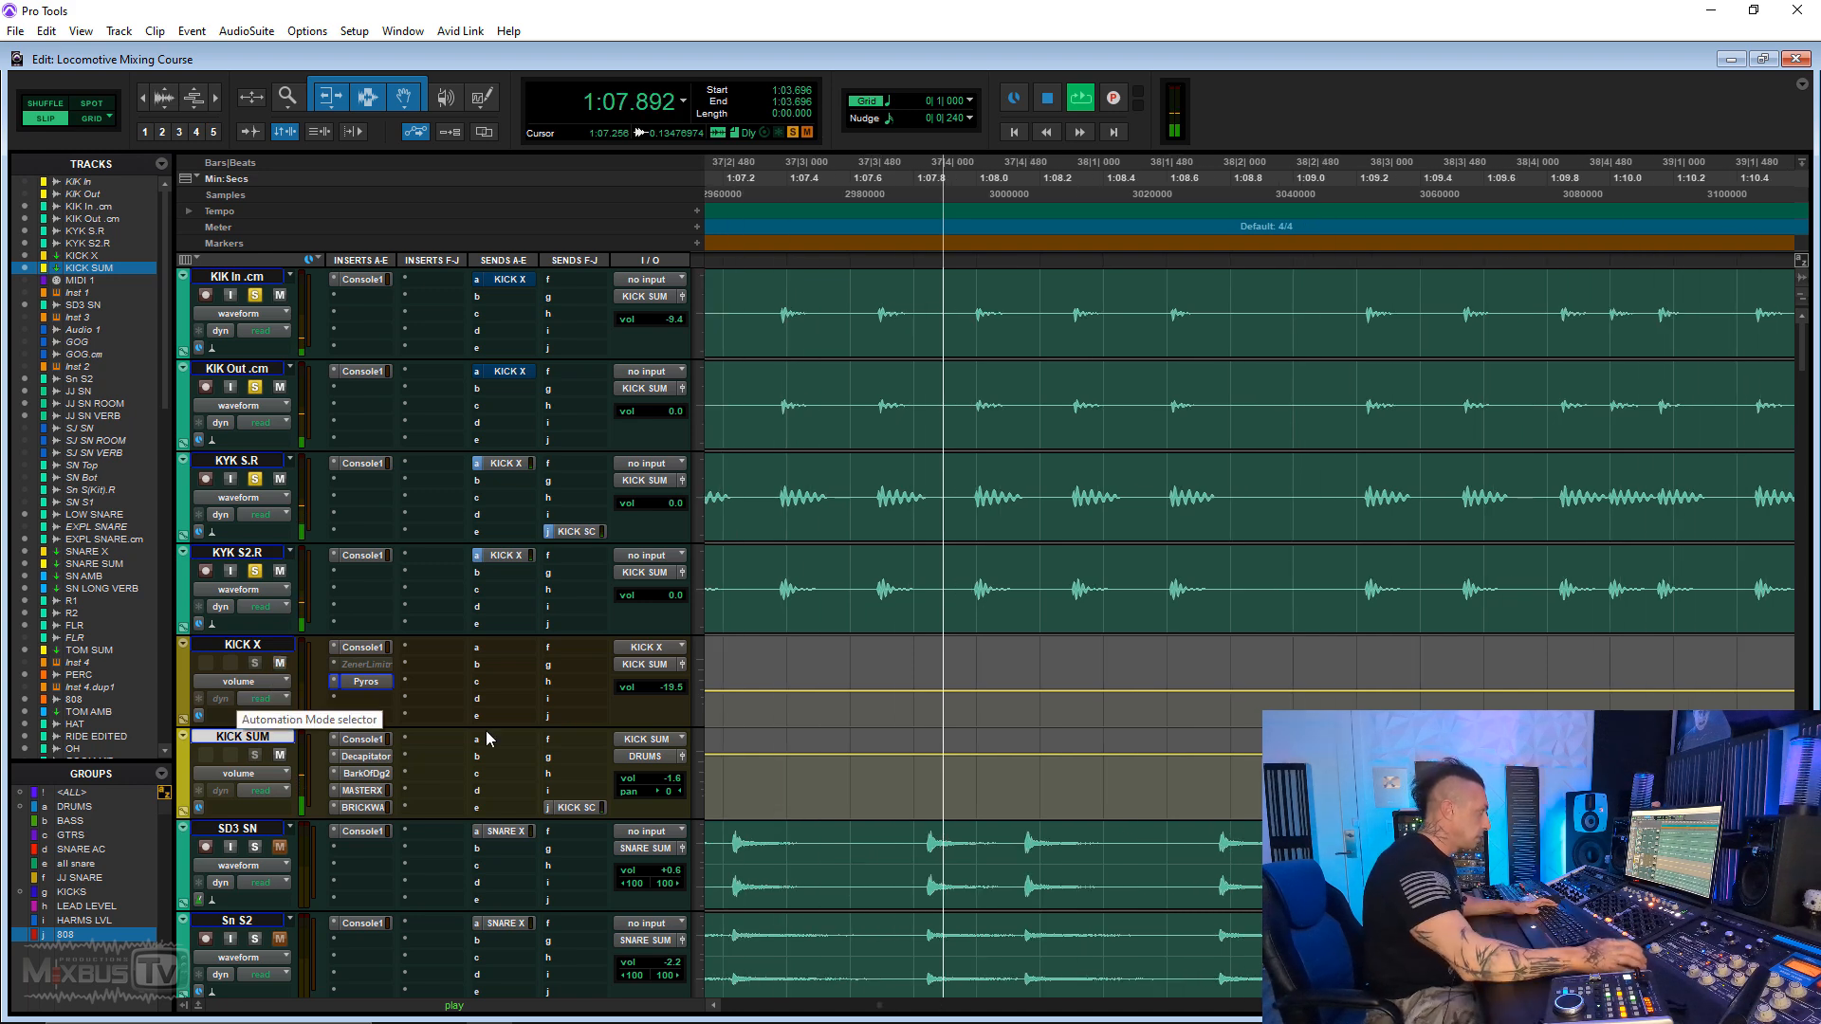
key("ctrl+bracketleft")
key("ctrl+bracketleft")
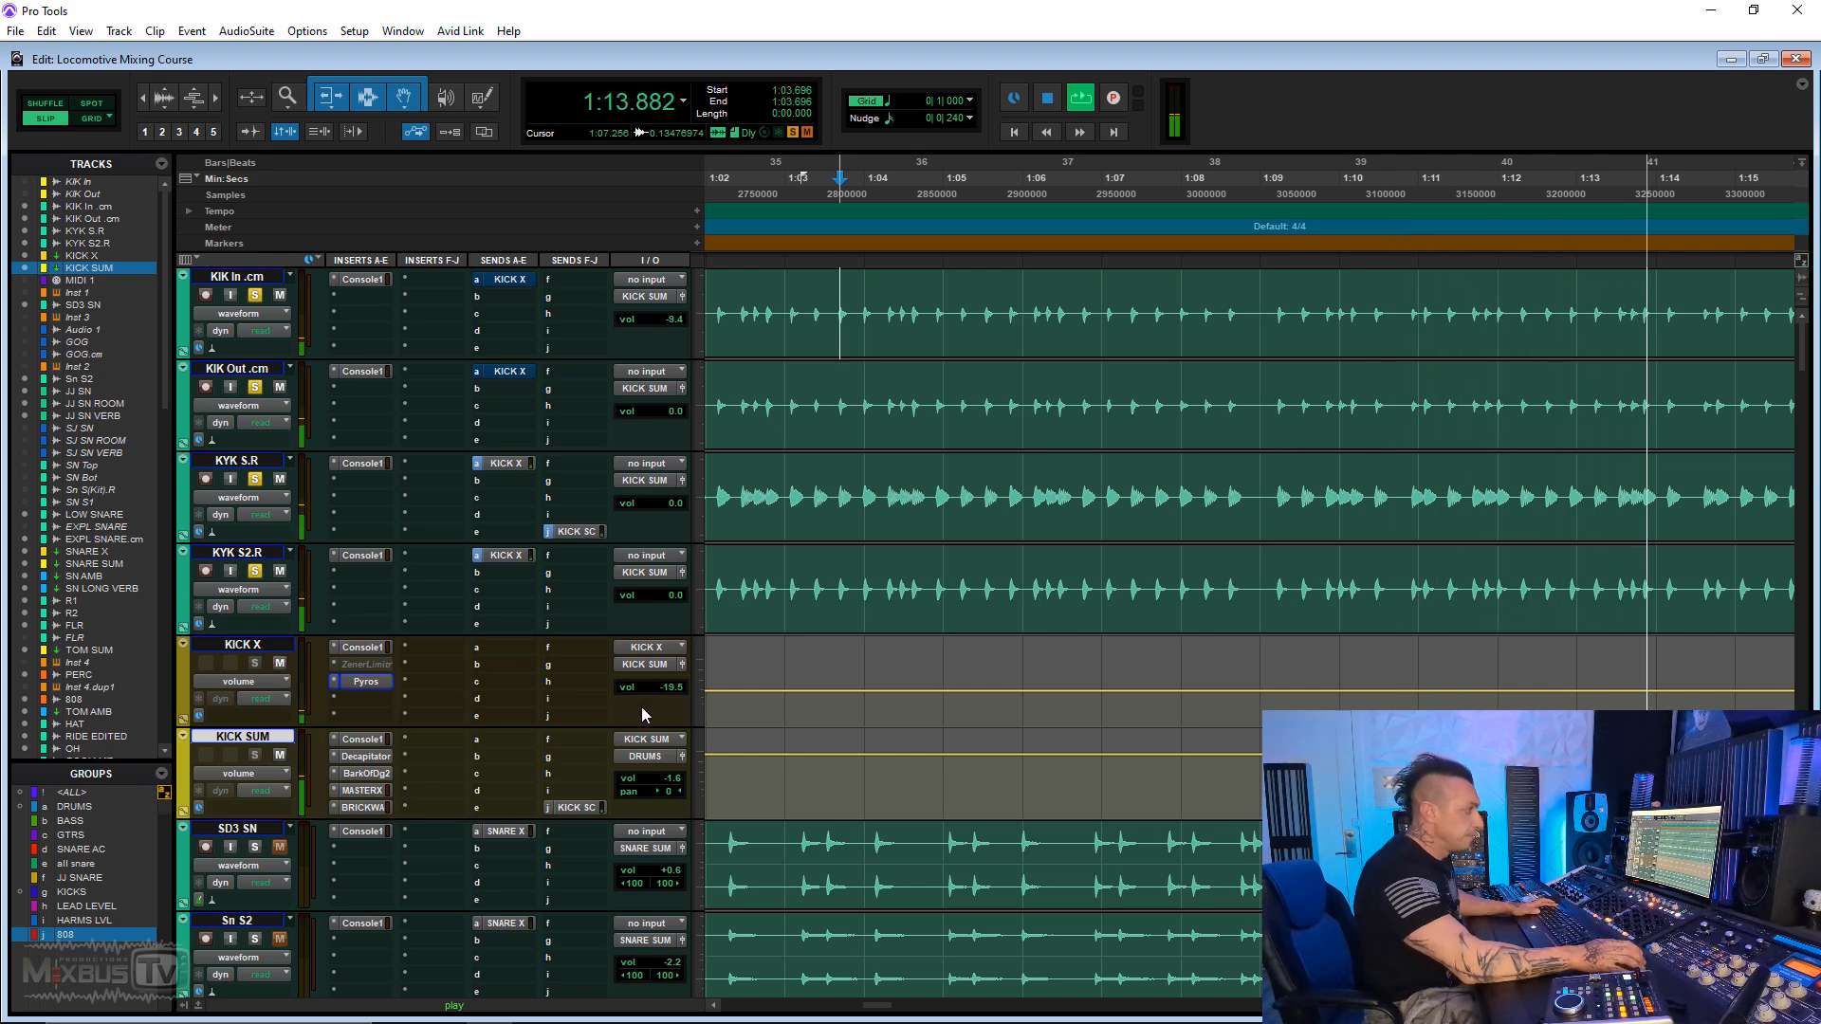
key("space")
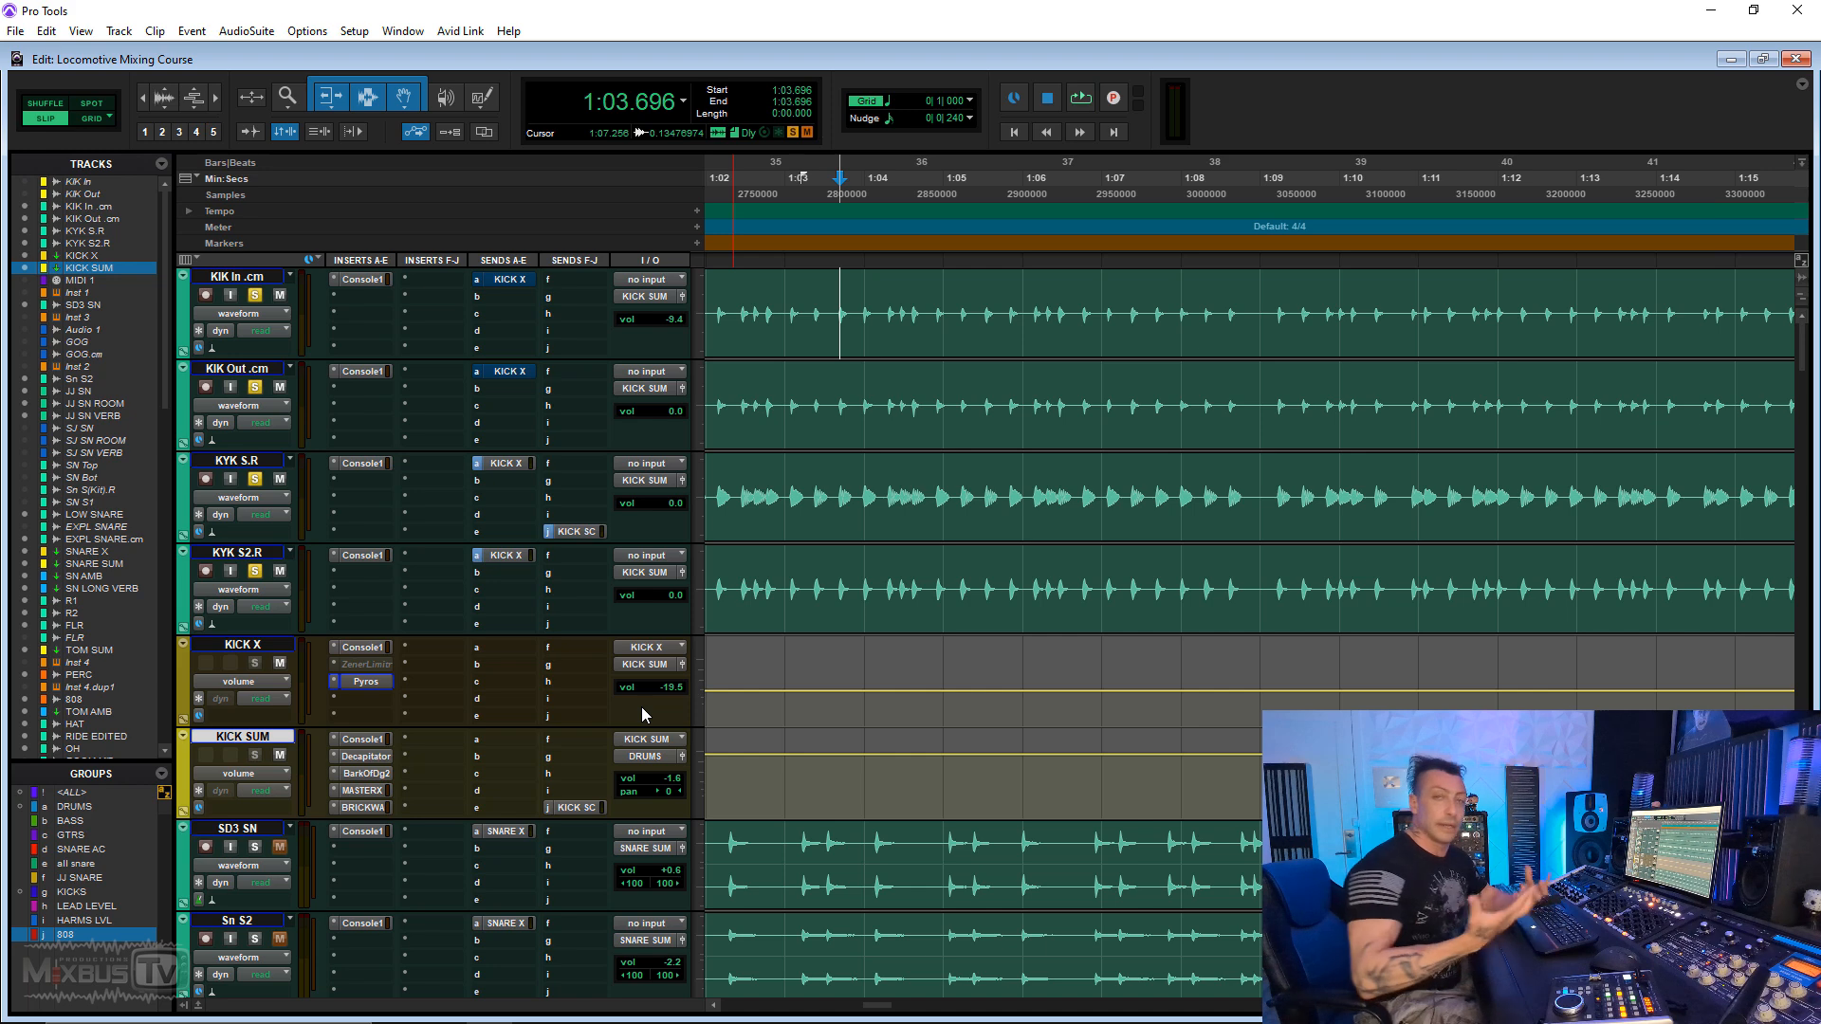